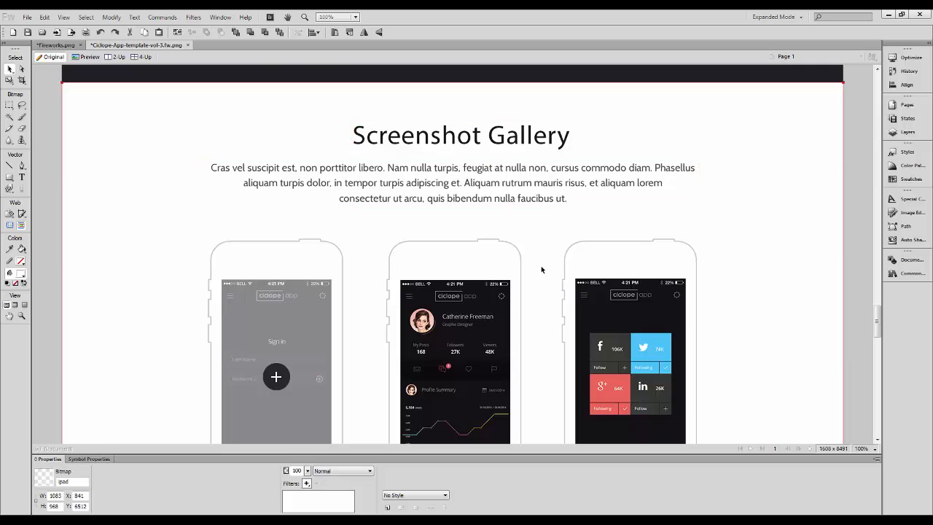
- Examine the Screenshot Gallery section and the Speaking of Ciclope section with its iPad and iPhone images in the mockup
scroll(654, 265, "up", 8)
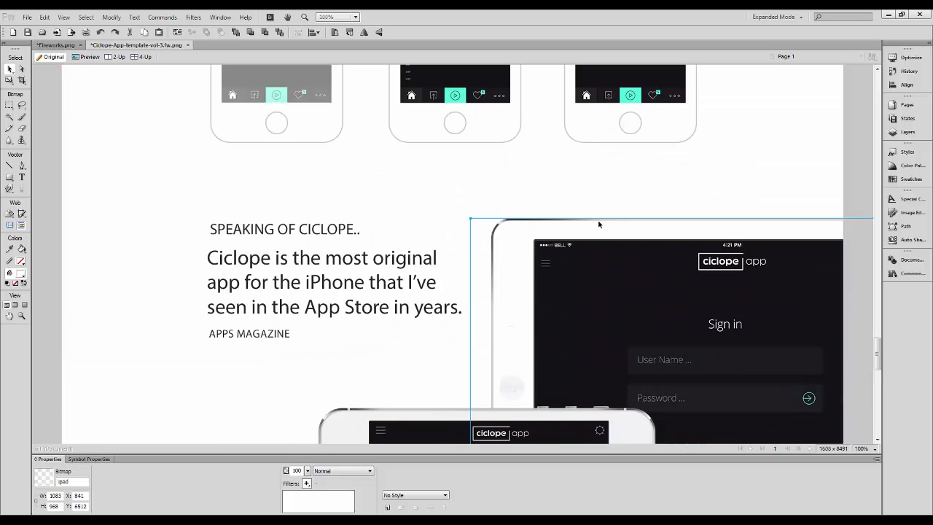
scroll(468, 201, "up", 3)
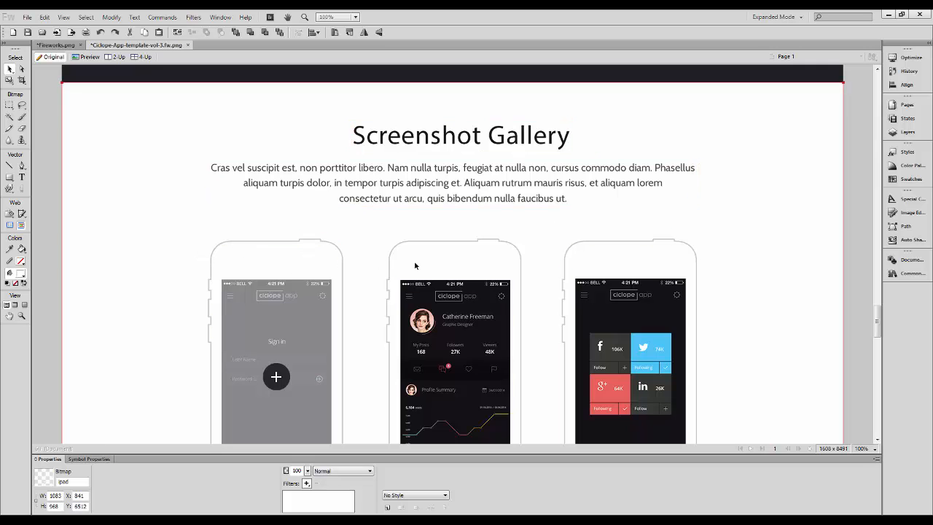
scroll(656, 272, "down", 5)
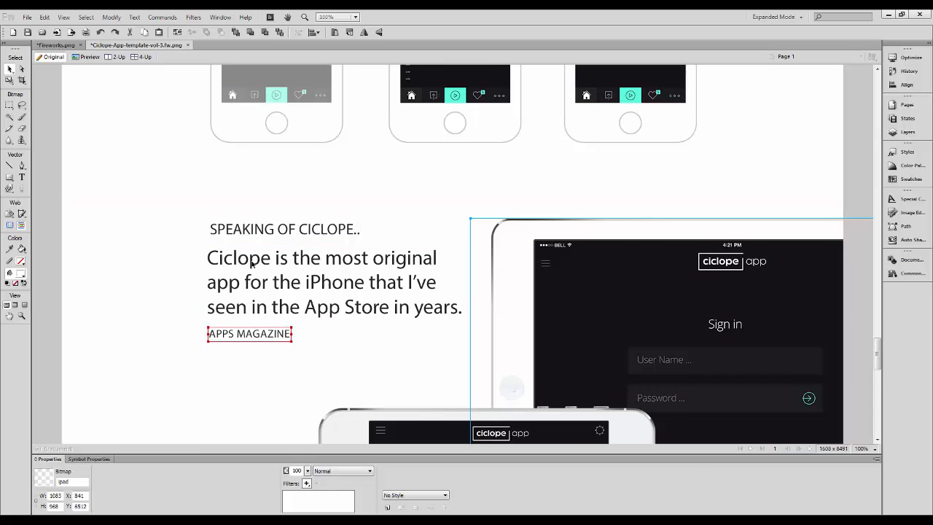
mouse_move(255, 229)
left_mouse_down()
mouse_move(150, 229)
mouse_move(297, 229)
mouse_move(255, 229)
left_mouse_up()
scroll(526, 222, "down", 3)
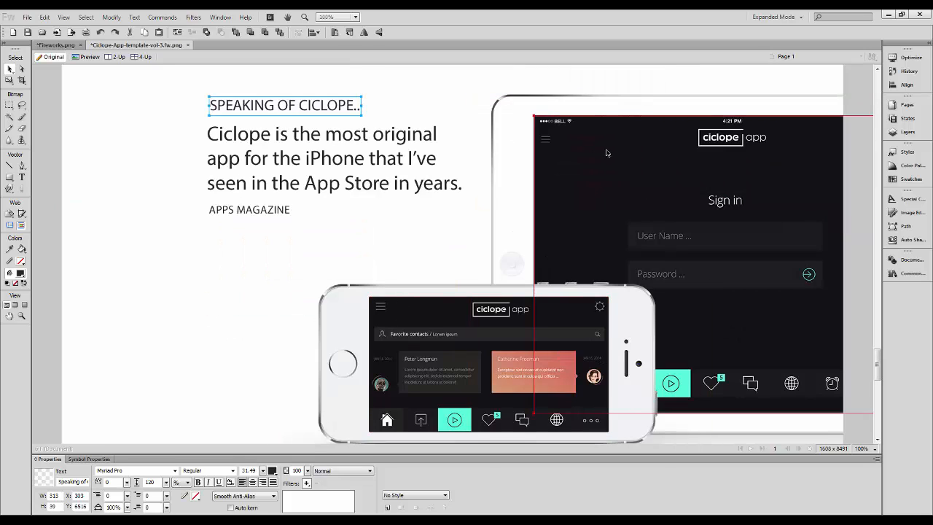
left_click(505, 116)
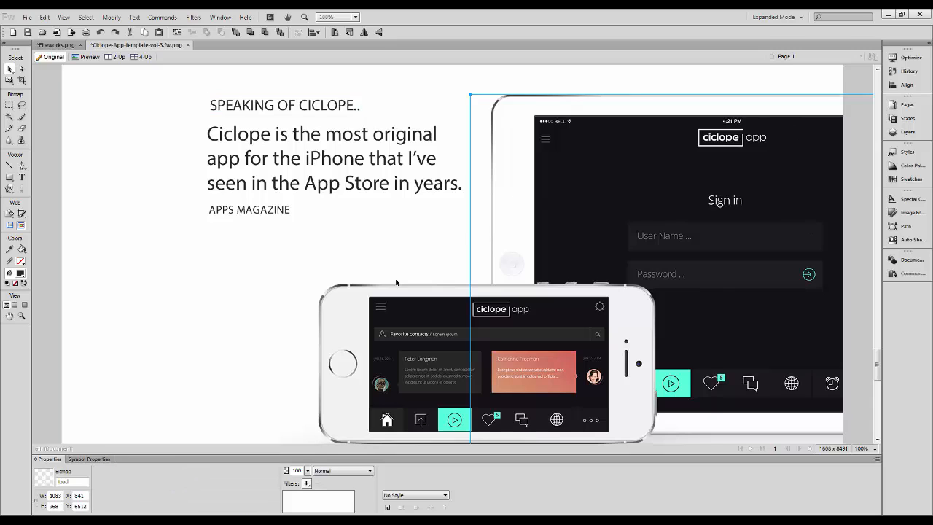
left_click(349, 314)
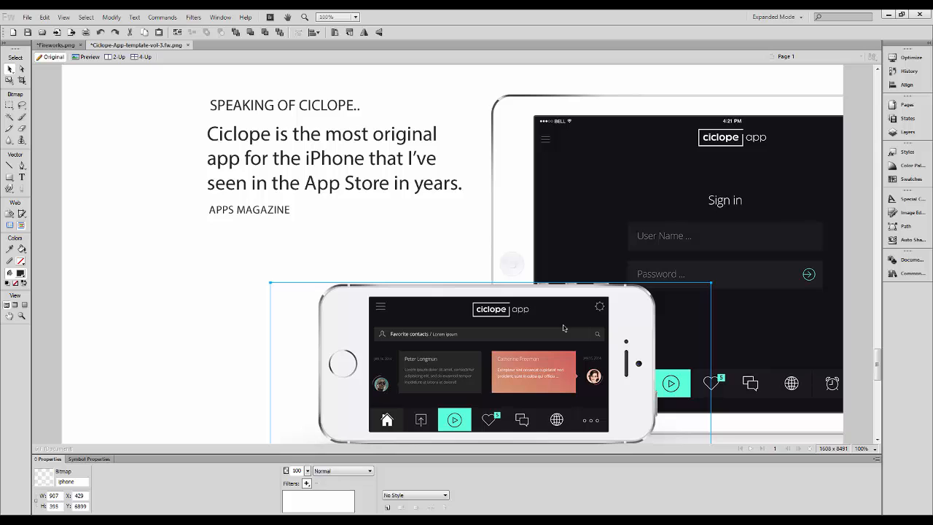
left_click(379, 274)
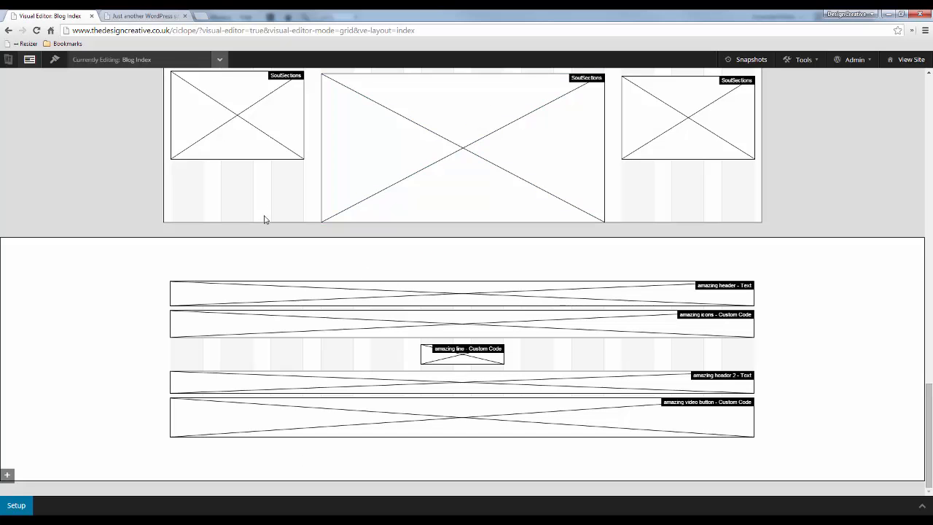
- Switch to the Blog Index visual editor, add a new wrapper below the existing ones and set its alias to "screenshot gallery"
left_click(7, 474)
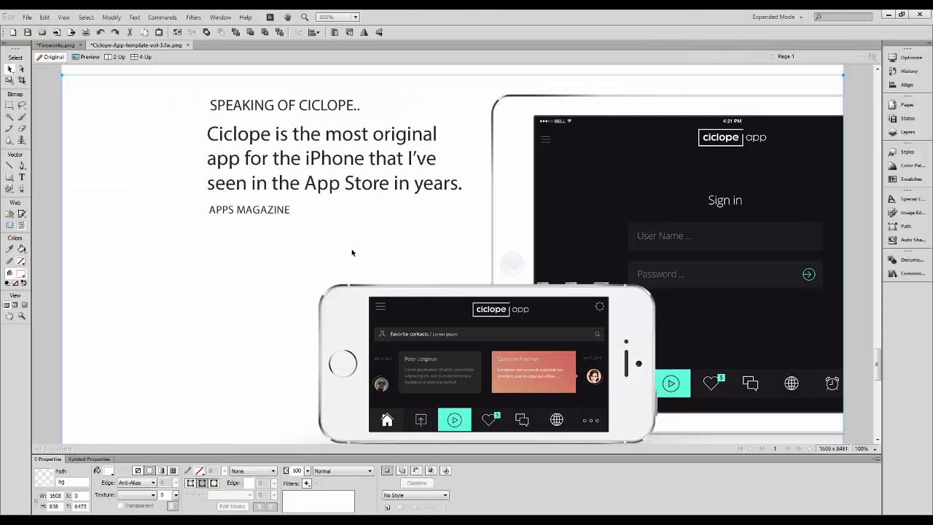
scroll(352, 248, "down", 10)
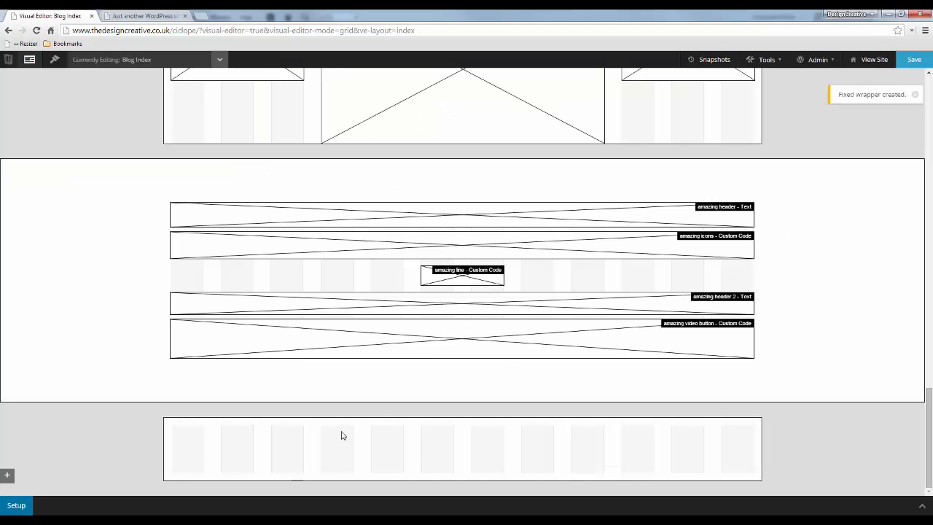
right_click(325, 433)
left_click(388, 483)
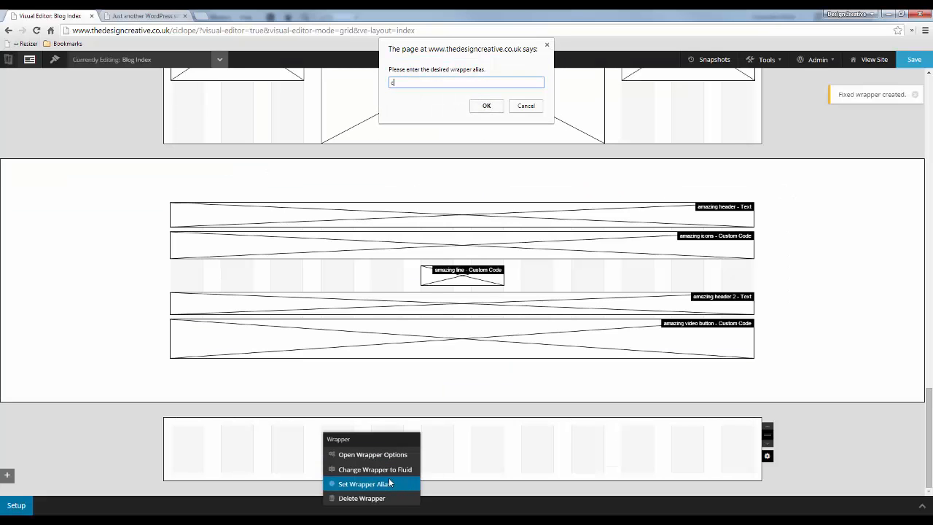
type("screenshot gallery")
key("Return")
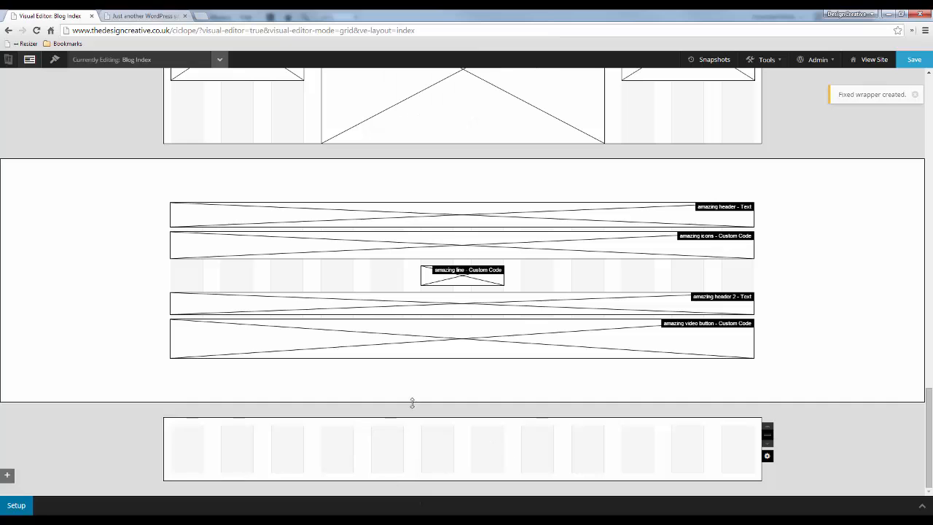
- Add a full-width Text block to the new wrapper and paste the "Screenshot Gallery" heading from the Fireworks mockup into its content
mouse_move(174, 433)
left_mouse_down()
mouse_move(751, 440)
mouse_move(758, 479)
left_mouse_up()
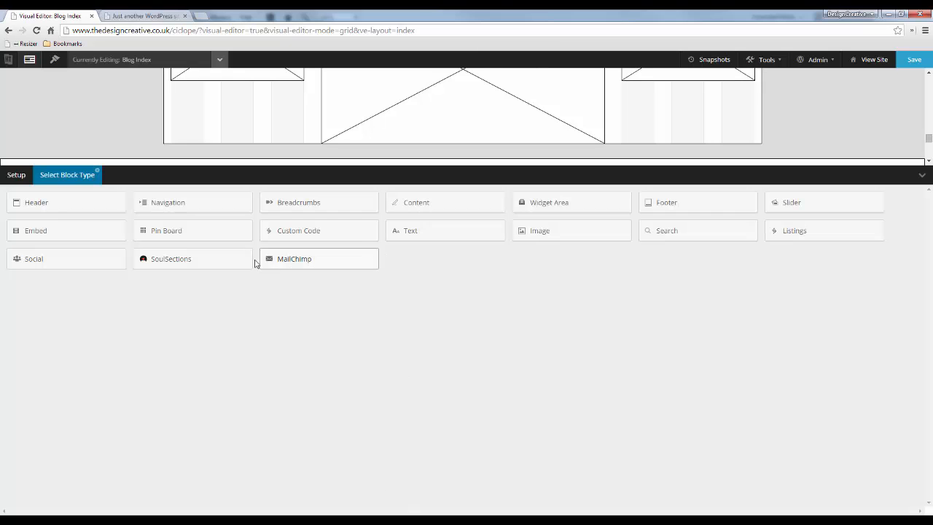
left_click(433, 236)
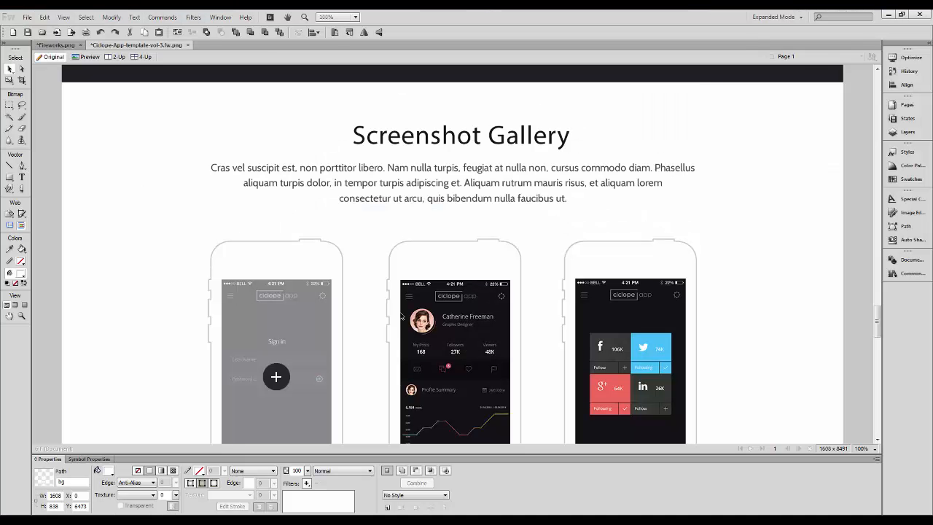
double_click(420, 140)
key("ctrl+c")
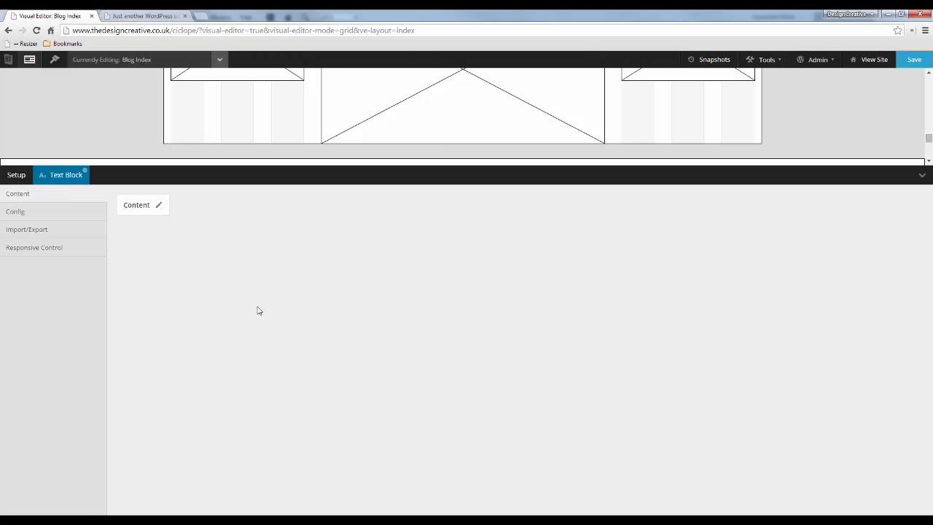
left_click(159, 206)
left_click(128, 90)
key("ctrl+v")
- Copy the intro paragraph under the Screenshot Gallery heading in the Fireworks mockup and paste it after the heading in the Text block
key("alt+Tab")
triple_click(469, 169)
key("ctrl+c")
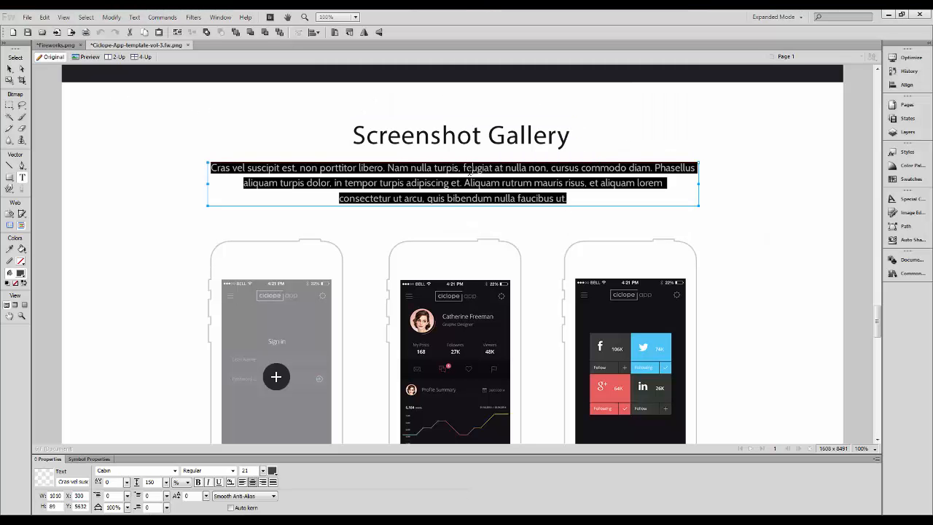
key("alt+Tab")
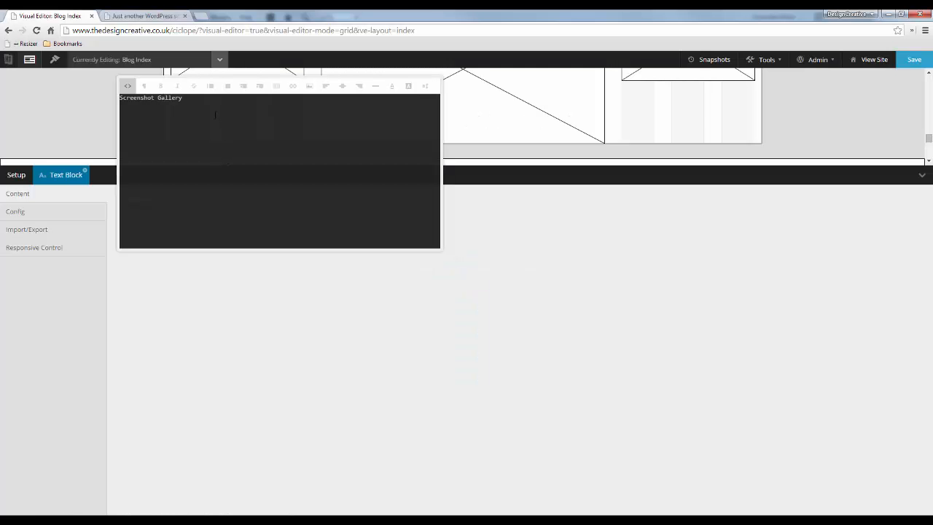
key("ctrl+v")
- Show the content in formatted view and split it so the paragraph starts on its own line after "Screenshot Gallery"
left_click(127, 86)
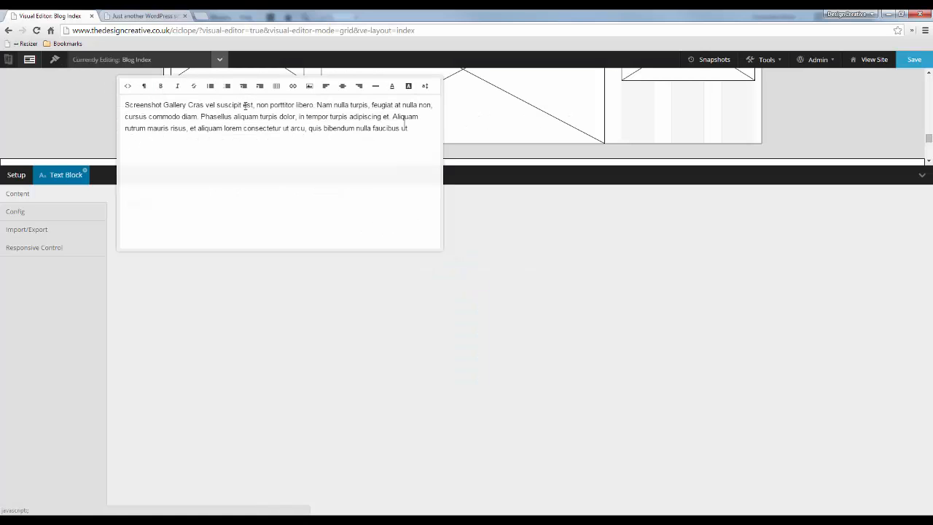
left_click(182, 104)
key("Return")
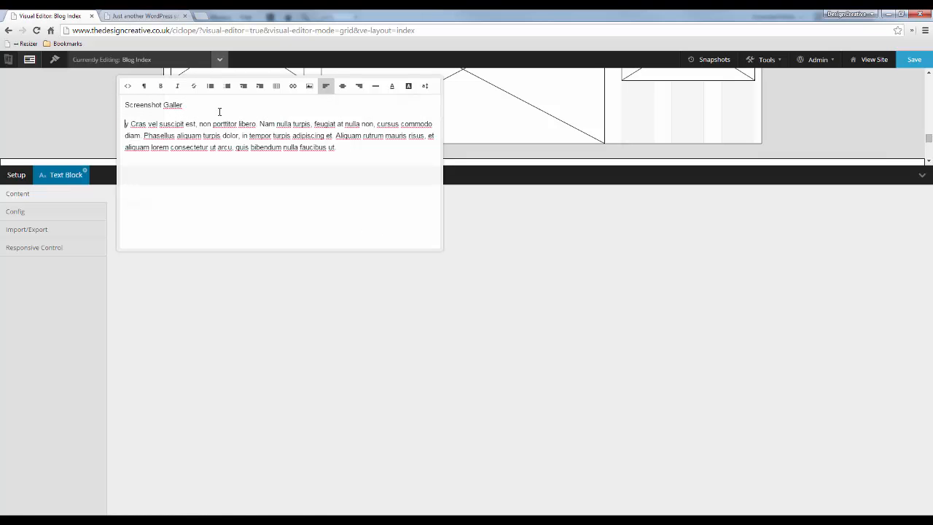
key("BackSpace")
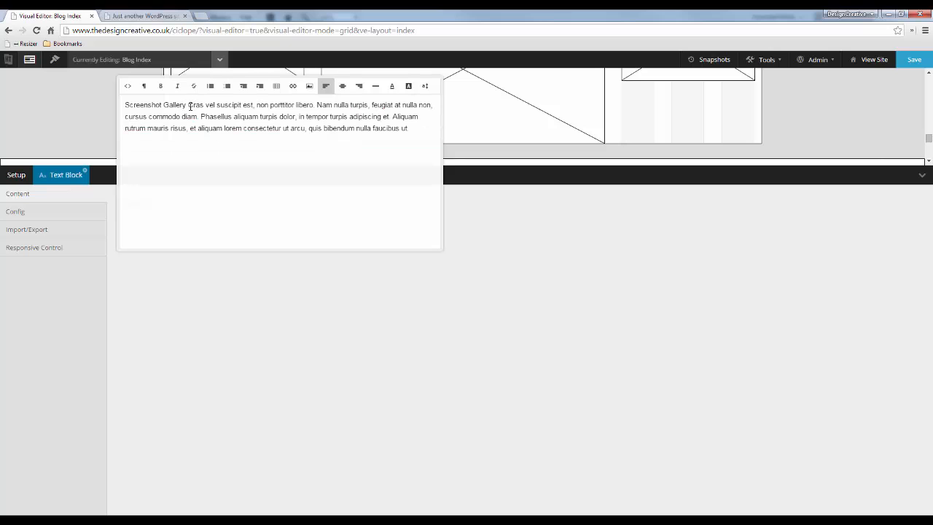
key("Return")
- Format the "Screenshot Gallery" line as Header 2 and the paragraph below it as Header 3
left_click_drag(191, 105, 124, 104)
left_click(144, 85)
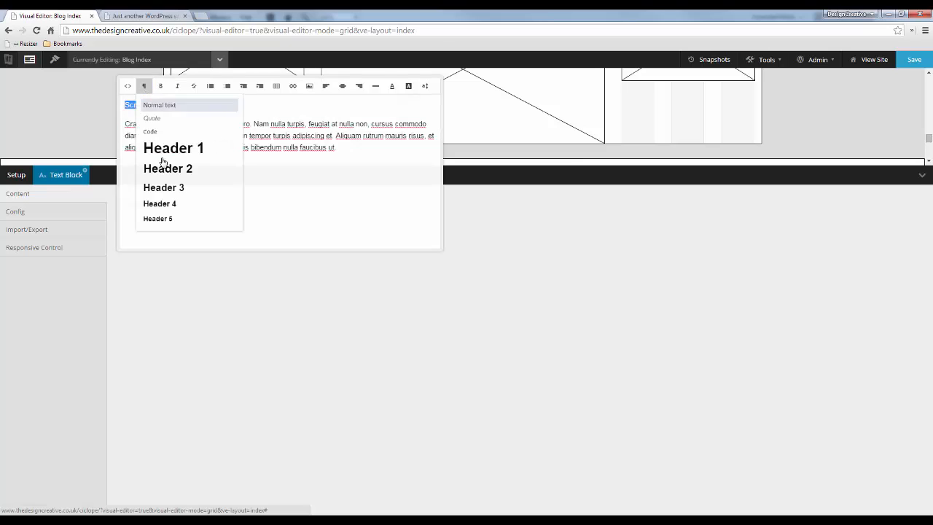
left_click(165, 168)
left_click_drag(336, 154, 117, 127)
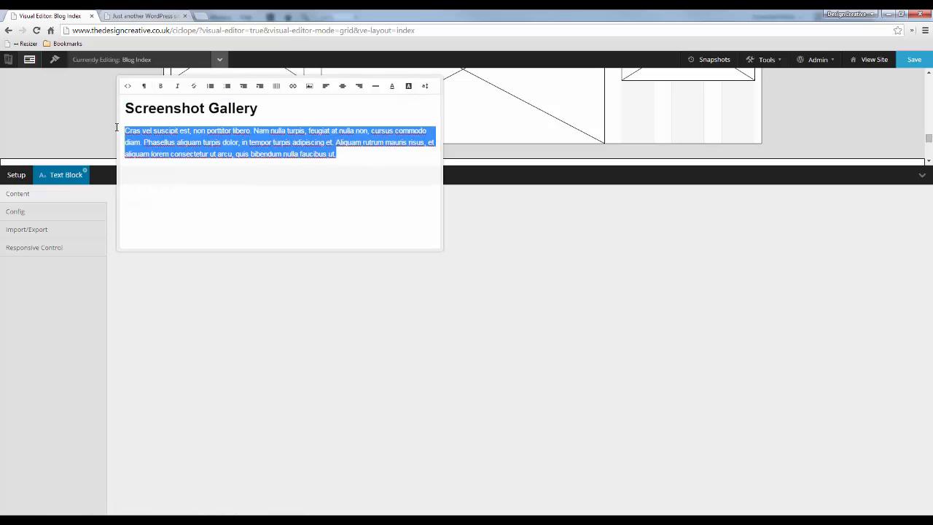
left_click(143, 85)
left_click(161, 187)
- Centre all of the Text block's content and close the content editor
key("ctrl+a")
left_click(342, 86)
left_click(382, 300)
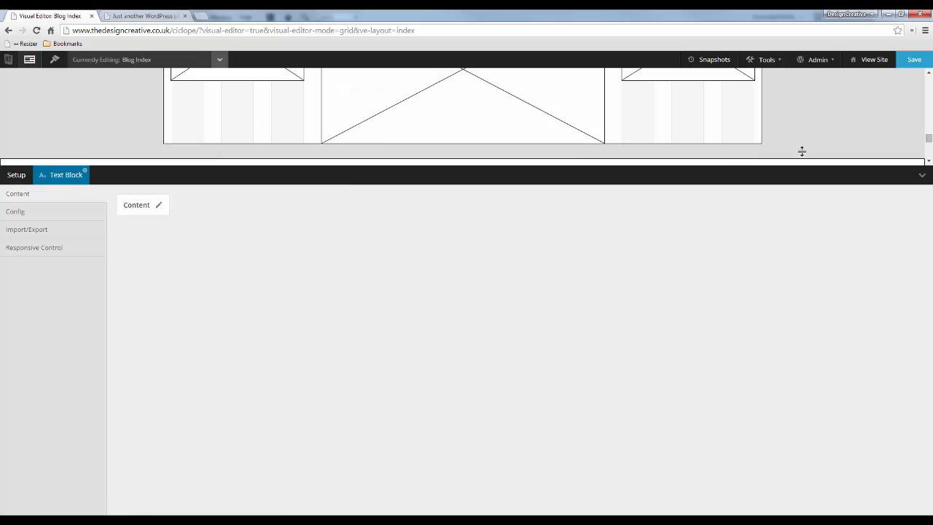
- Collapse the block options and set the new Text block's alias to "screenshot header"
left_click(922, 175)
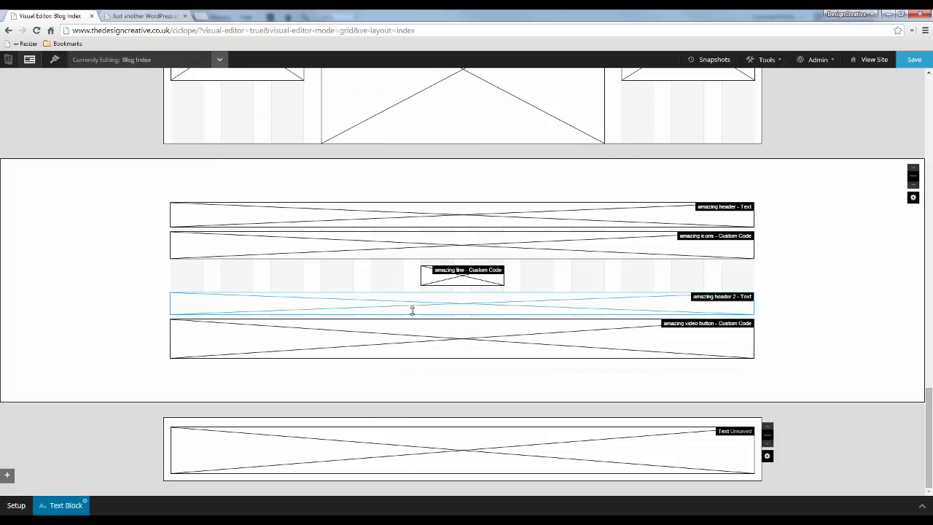
right_click(398, 453)
left_click(450, 483)
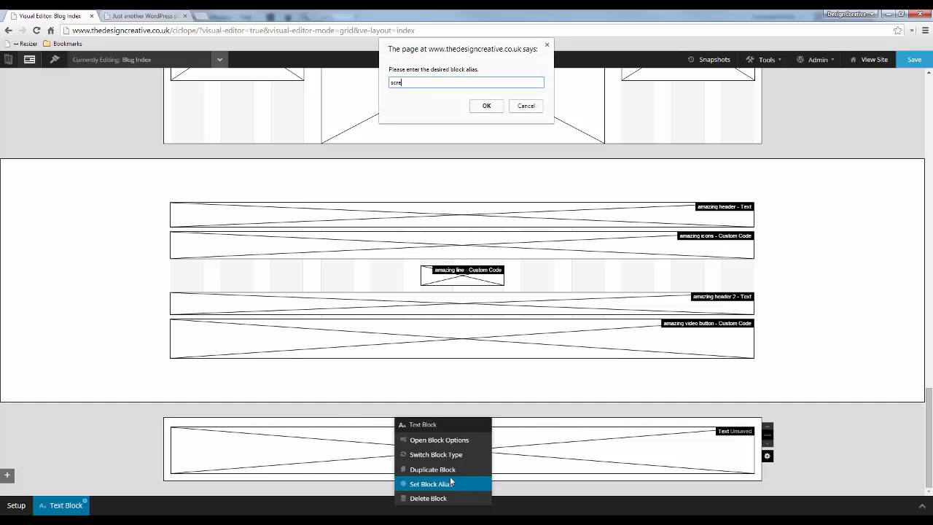
type("screenshot header")
key("Return")
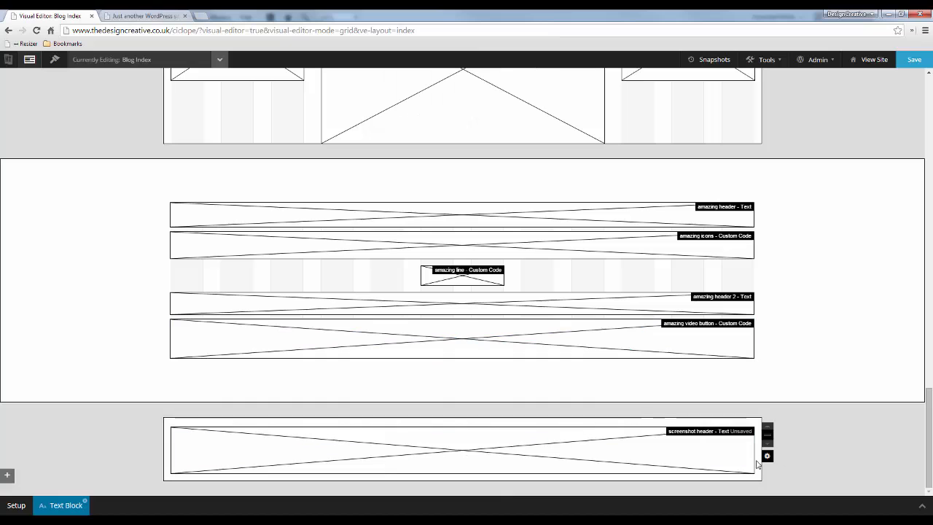
- Extend the wrapper's height and add a full-width SoulSections block below the screenshot header for the mockup's three phones
scroll(666, 311, "down", 2)
left_click_drag(493, 425, 441, 307)
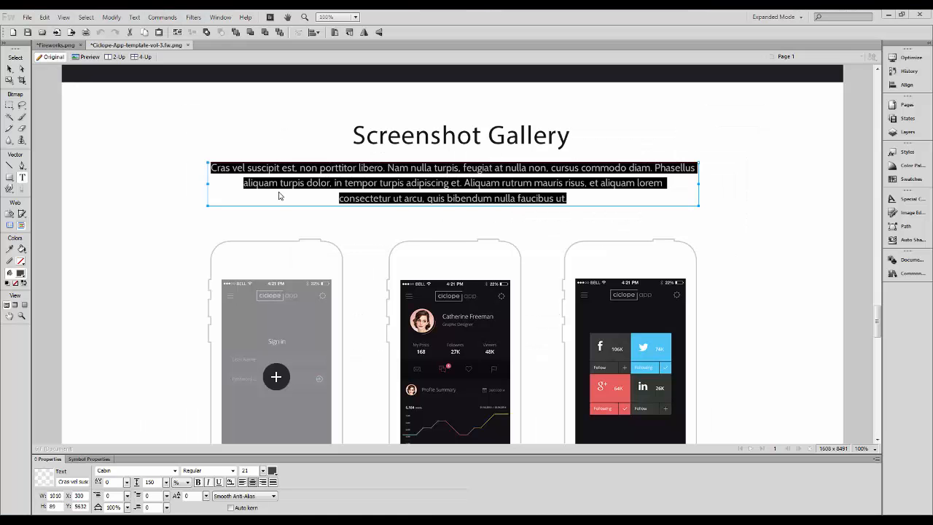
left_click(243, 251)
scroll(251, 283, "down", 3)
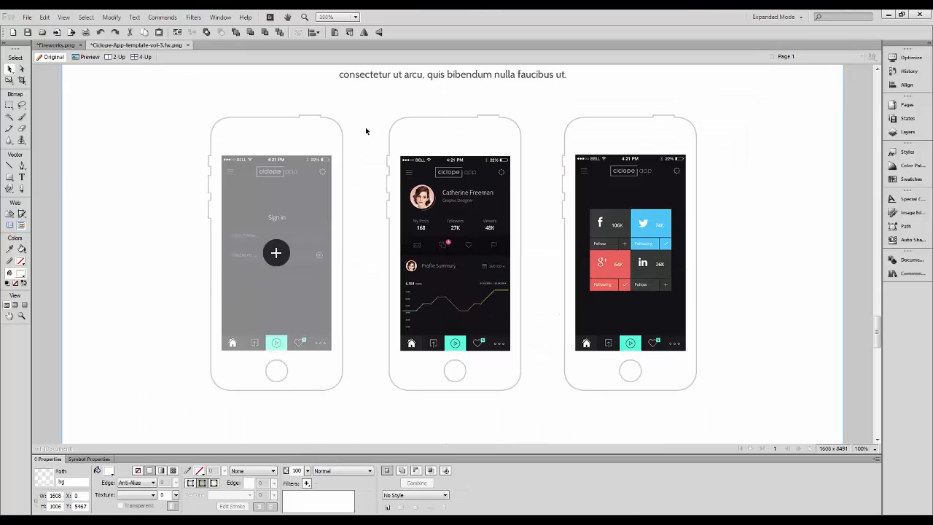
key("alt+Tab")
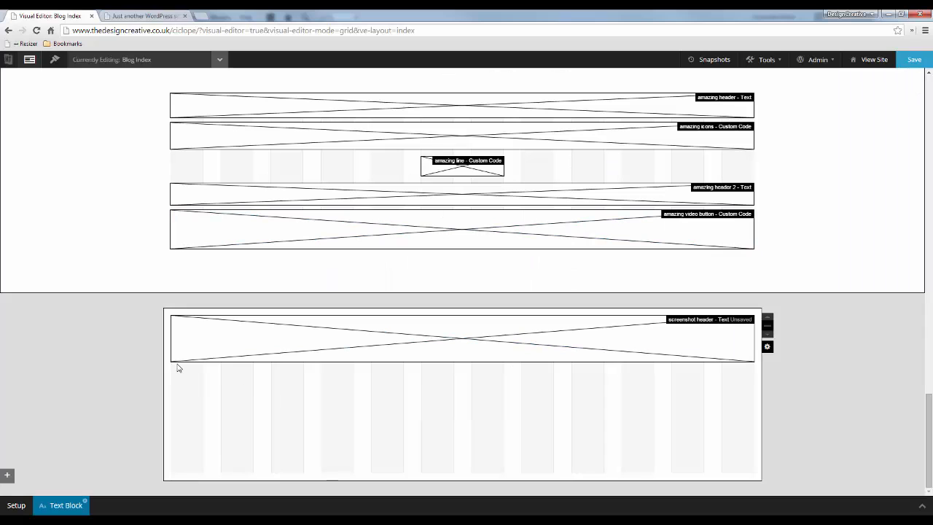
mouse_move(173, 371)
left_mouse_down()
mouse_move(792, 445)
mouse_move(807, 484)
left_mouse_up()
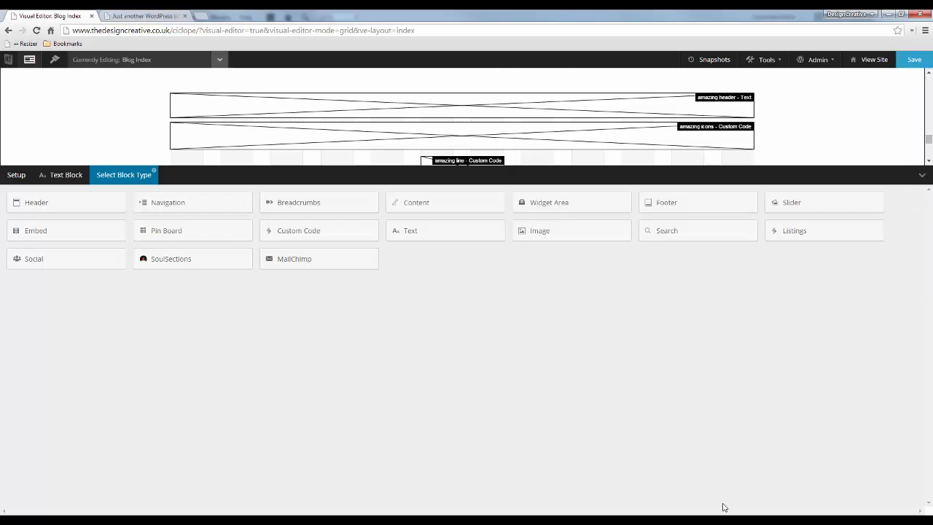
left_click(177, 260)
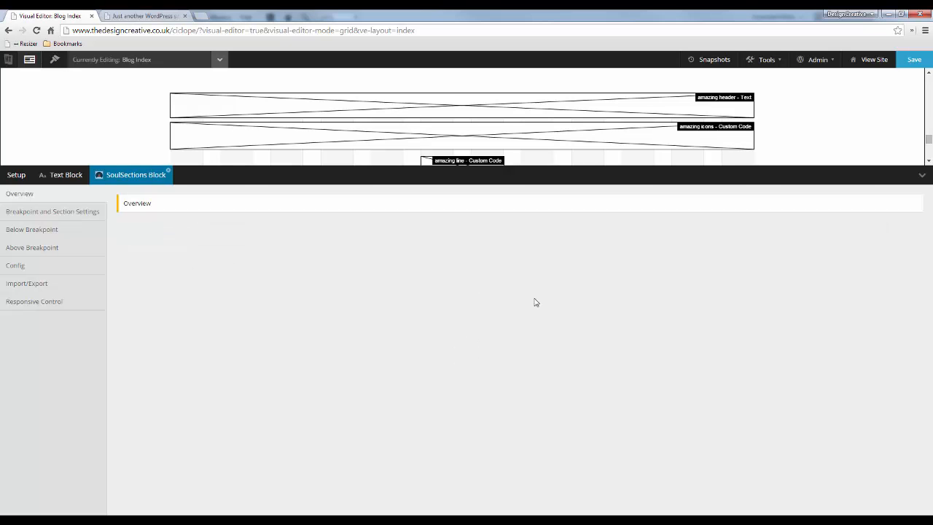
- Add another subsection in the SoulSections block's Breakpoint and Section Settings
left_click(56, 216)
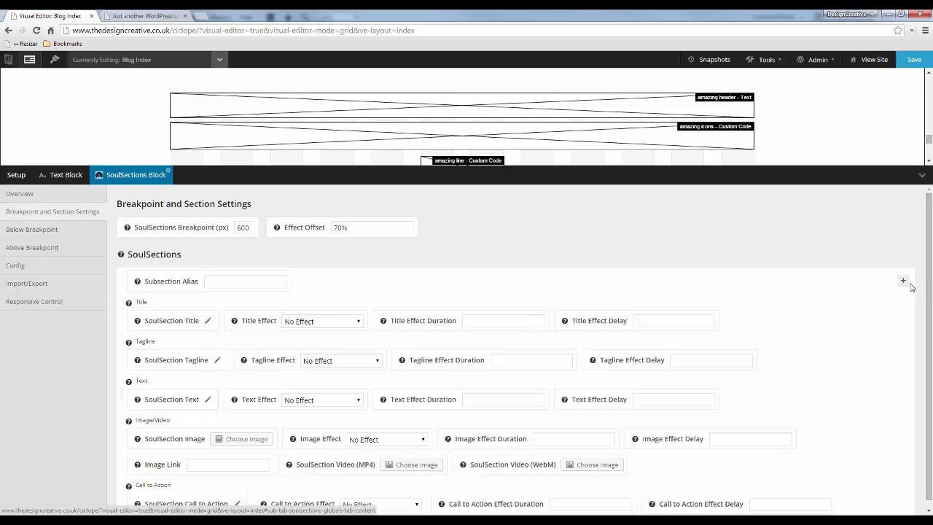
scroll(392, 308, "down", 1)
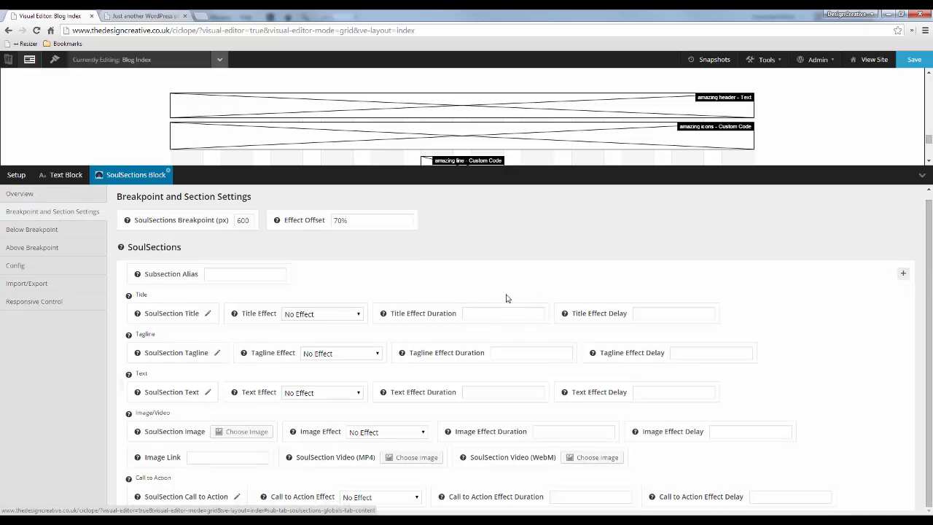
left_click(903, 274)
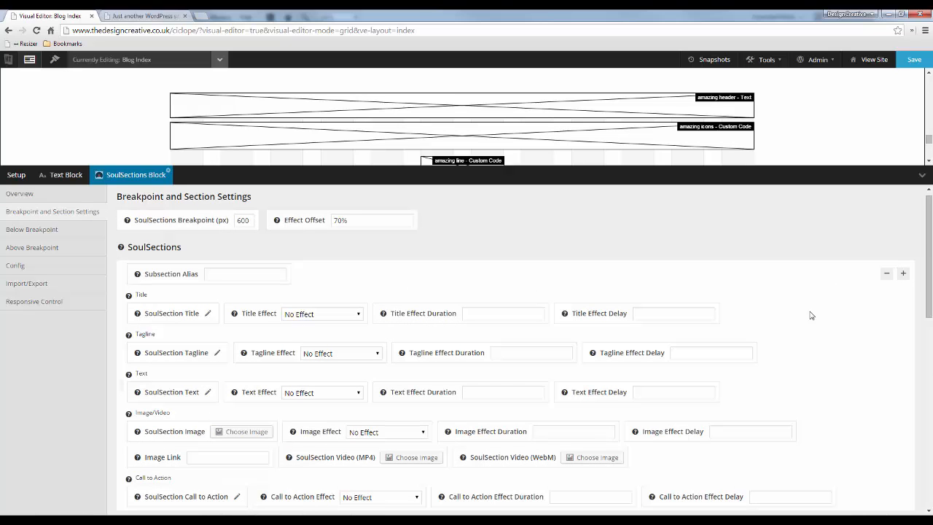
- Assign white-phones_r1_c1-1.gif from the media library as the first subsection's SoulSection image
scroll(765, 295, "down", 1)
scroll(758, 293, "down", 1)
scroll(527, 333, "up", 2)
left_click(241, 435)
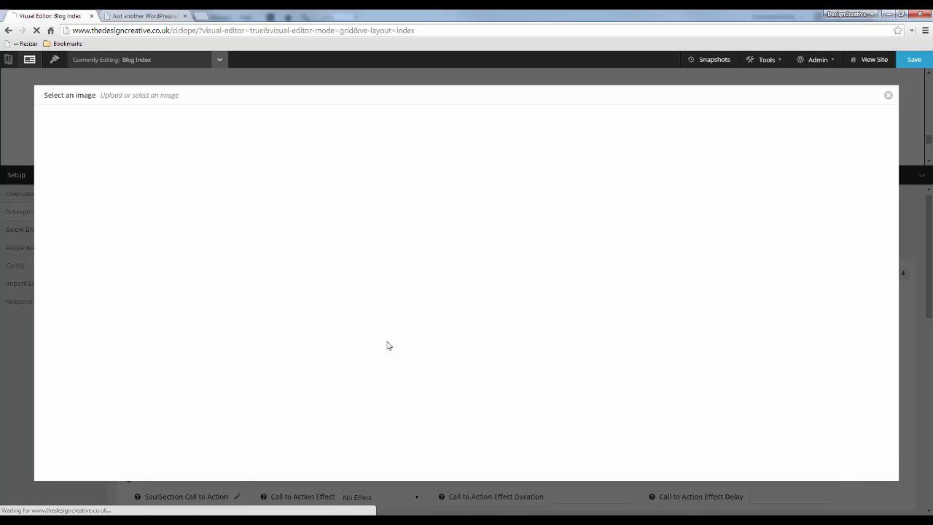
left_click(229, 193)
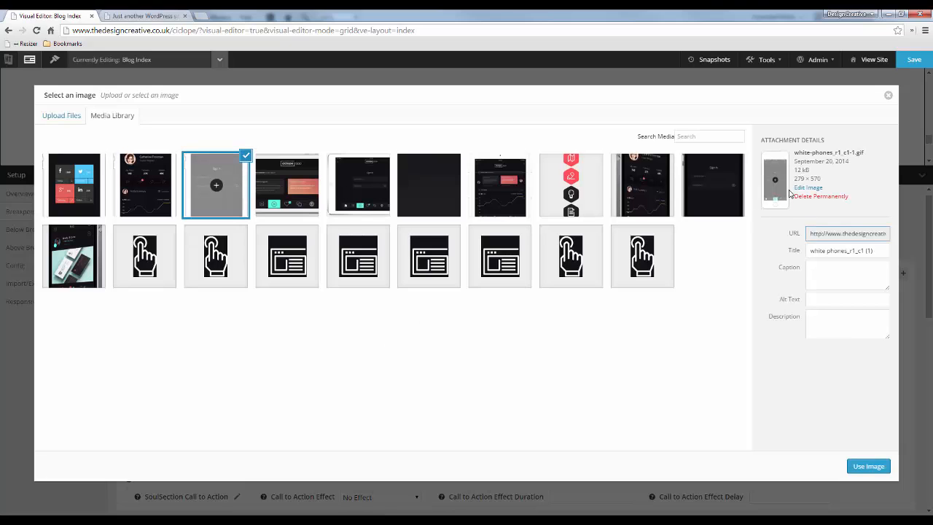
left_click(868, 466)
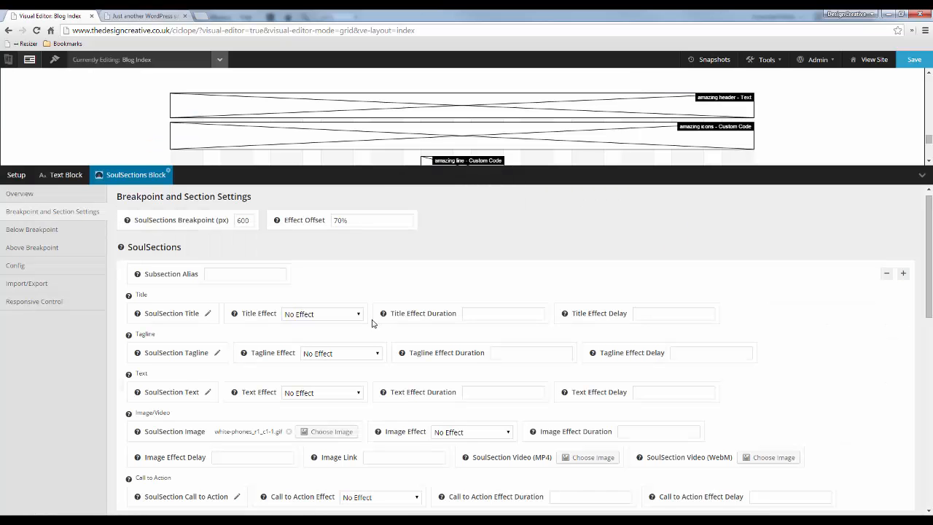
- Assign white-phones_r1_c5-1.gif from the media library as the second subsection's SoulSection image
scroll(368, 321, "down", 2)
scroll(358, 319, "down", 3)
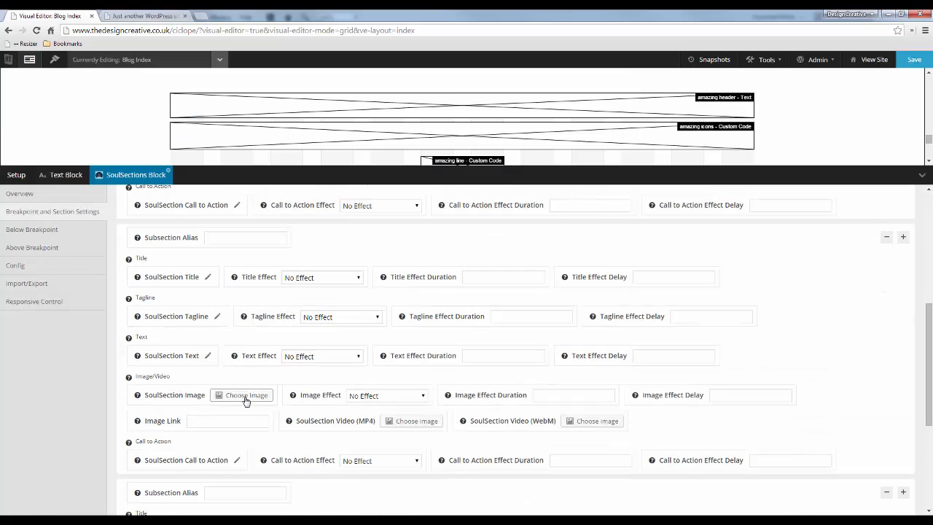
left_click(245, 397)
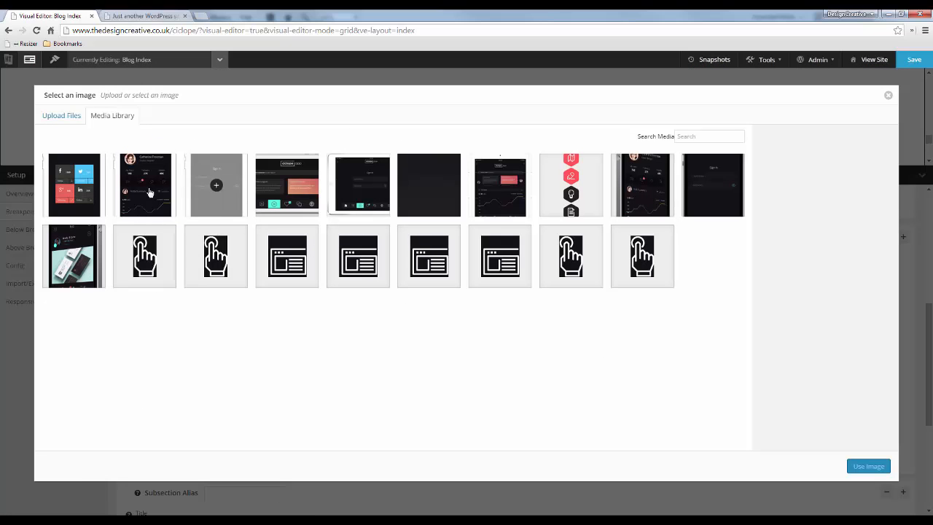
left_click(157, 194)
left_click(867, 467)
- Assign white-phones_r1_c81.gif, the phone with the social media tiles, as the third subsection's SoulSection image
scroll(328, 349, "down", 4)
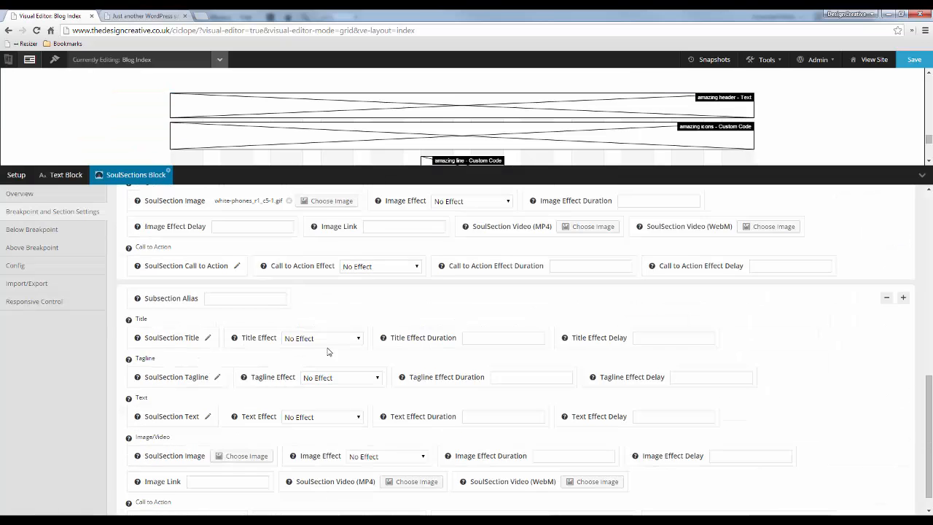
left_click(245, 431)
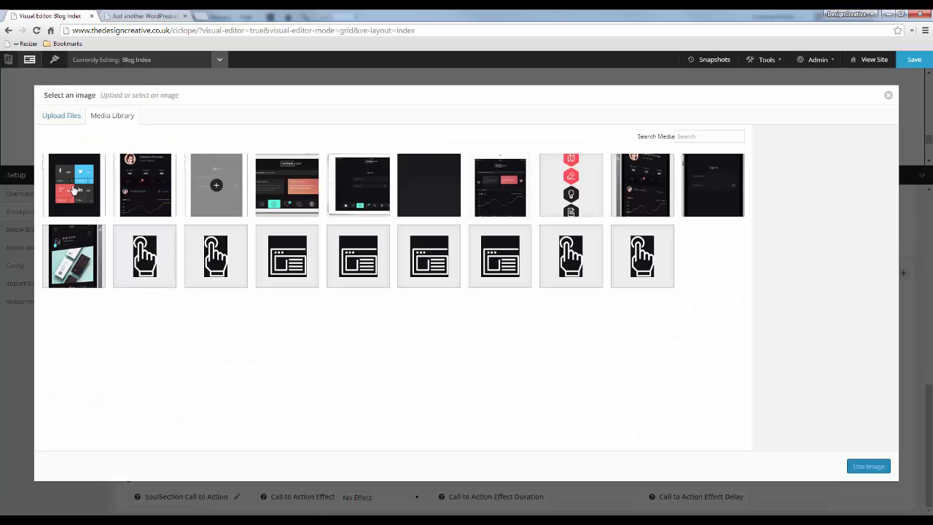
left_click(867, 466)
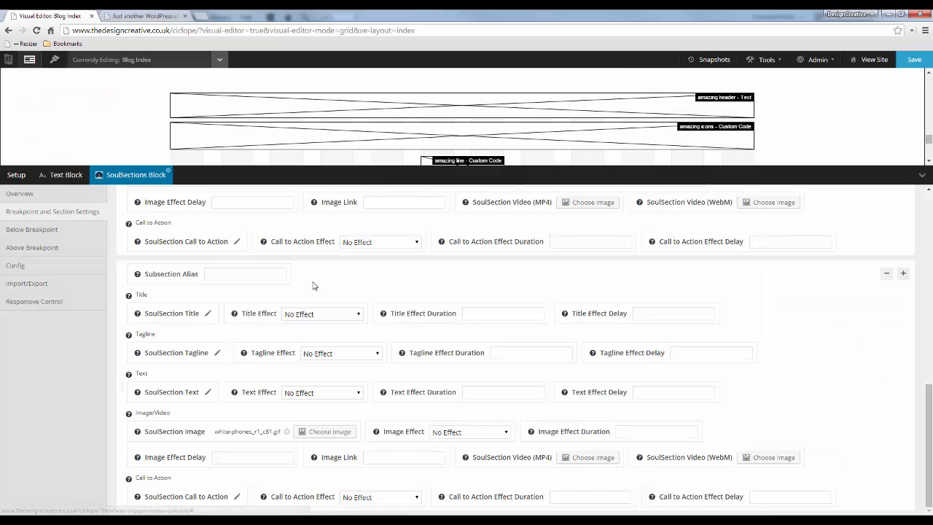
- Set the first subsection's image effect to Rotate In Up Left
scroll(381, 290, "down", 2)
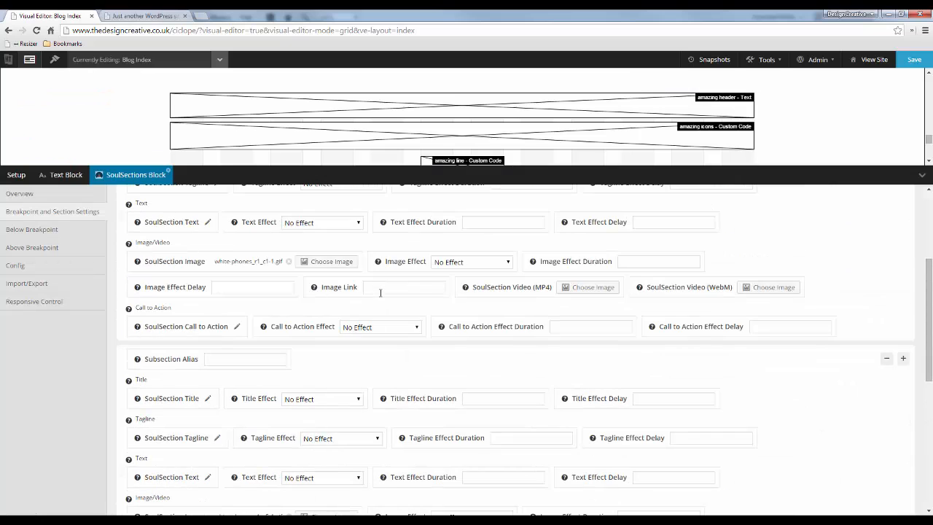
left_click(472, 261)
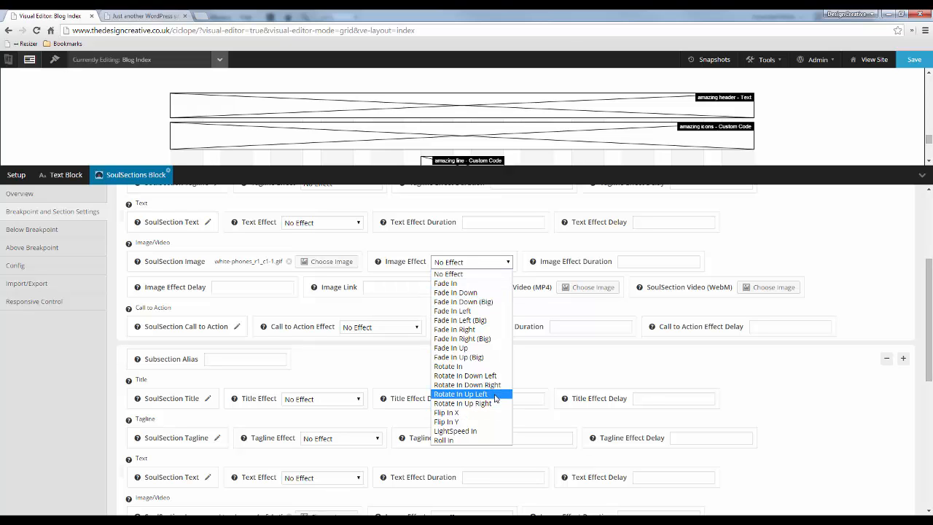
left_click(495, 398)
scroll(452, 319, "up", 3)
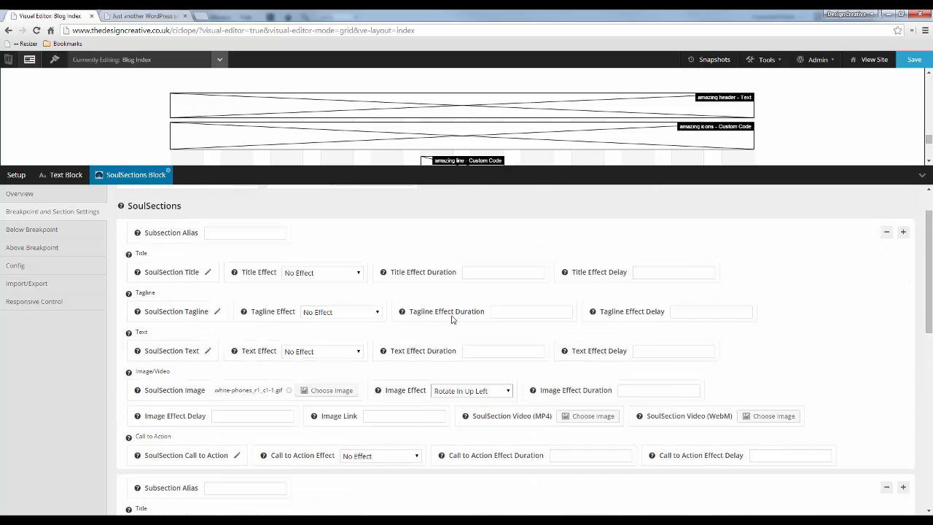
- Set the image effect to Fade In Up (Big) for the second subsection and Rotate In Up Right for the third
scroll(450, 319, "down", 5)
left_click(477, 356)
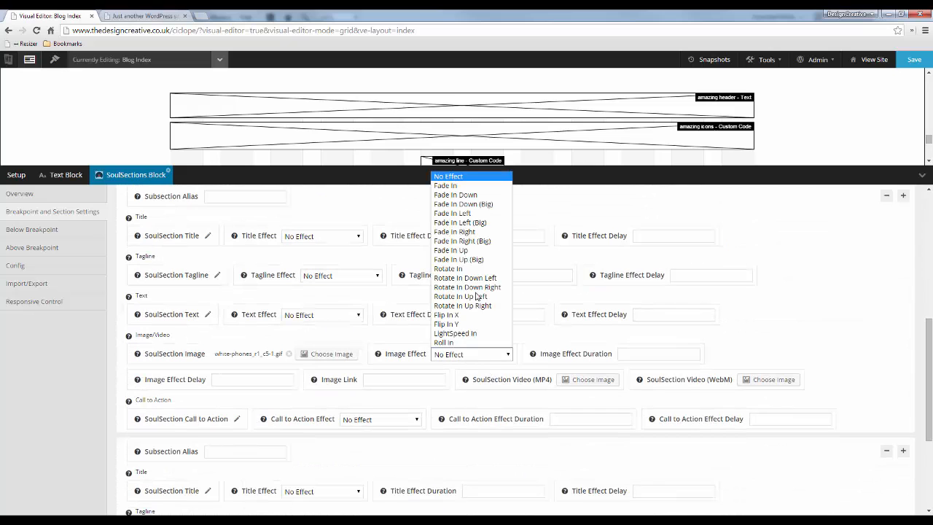
left_click(475, 260)
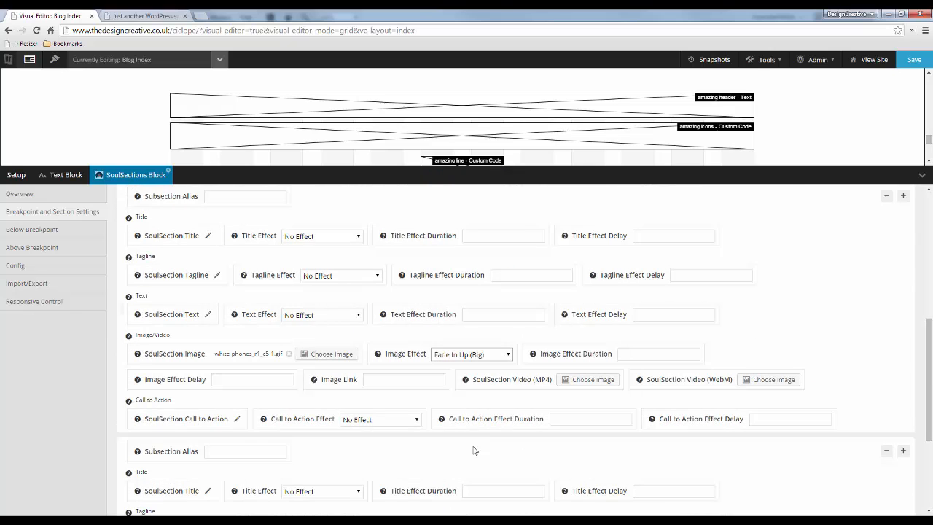
scroll(460, 408, "down", 3)
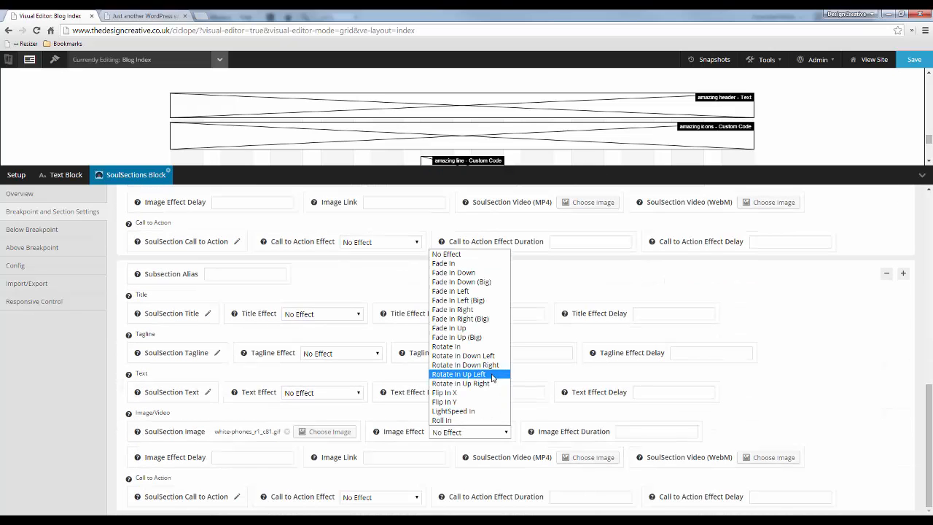
left_click(466, 383)
- Set the image effect duration to 1s in all three subsections and save the layout
left_click(638, 430)
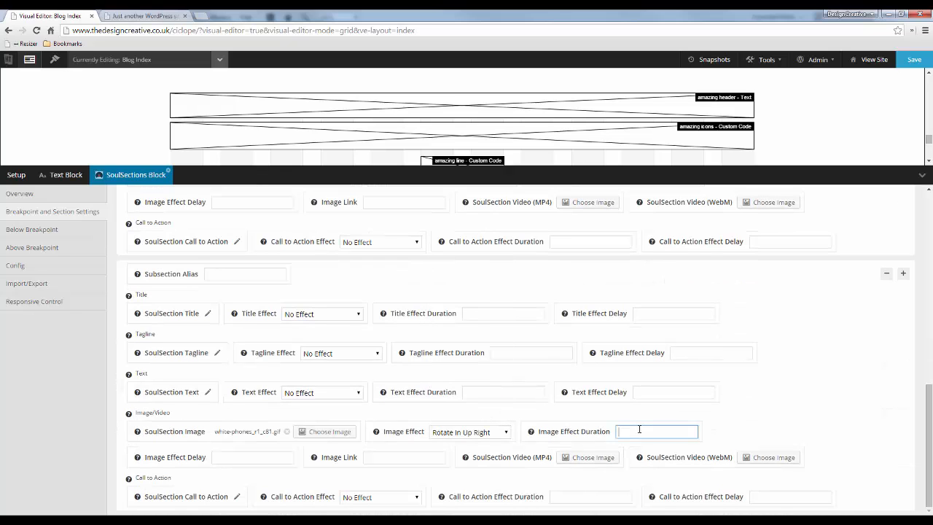
type("1")
scroll(656, 419, "up", 2)
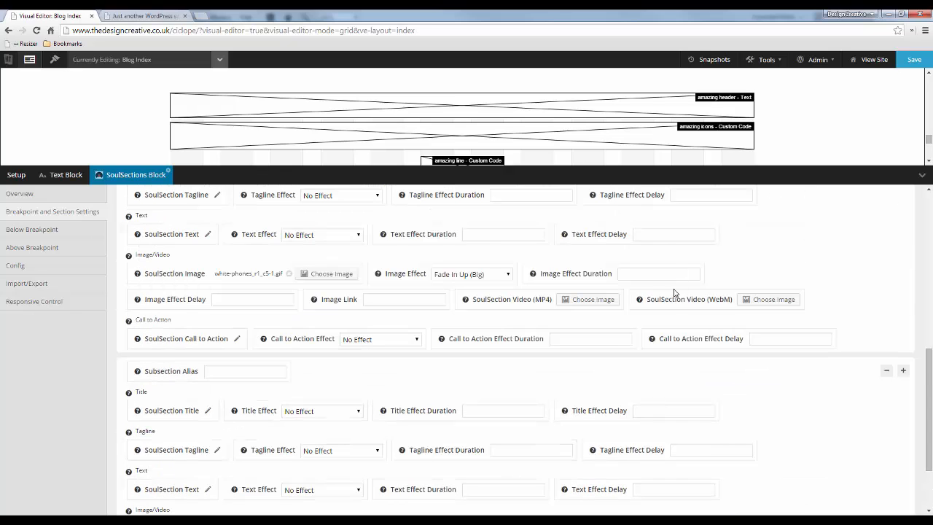
left_click(639, 325)
type("1")
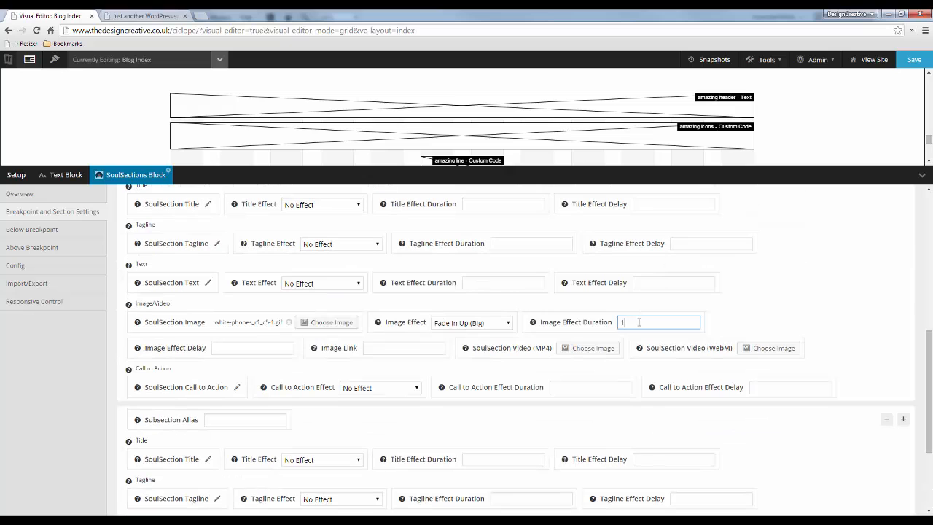
scroll(642, 329, "up", 3)
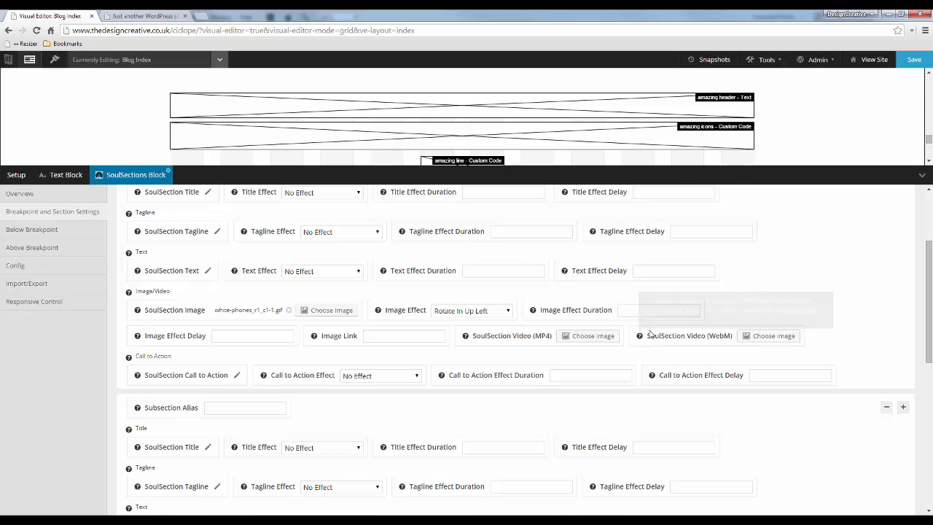
left_click(631, 311)
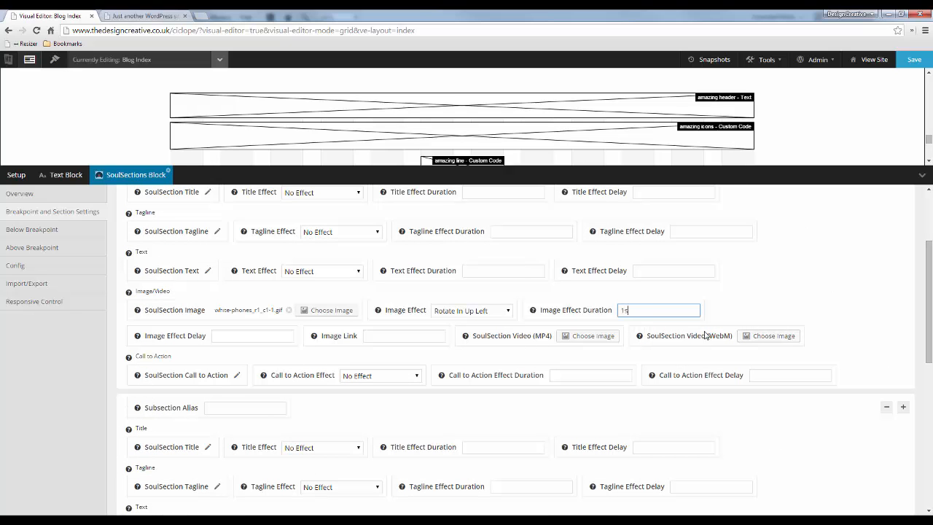
left_click(914, 59)
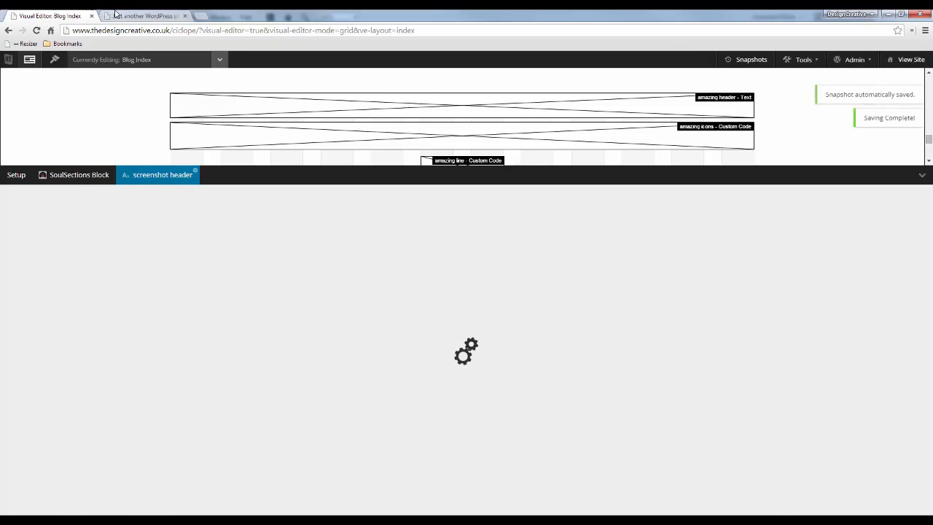
- Reload the live Ciclope page and examine the three phones in the Screenshot Gallery section
left_click(144, 15)
key("F5")
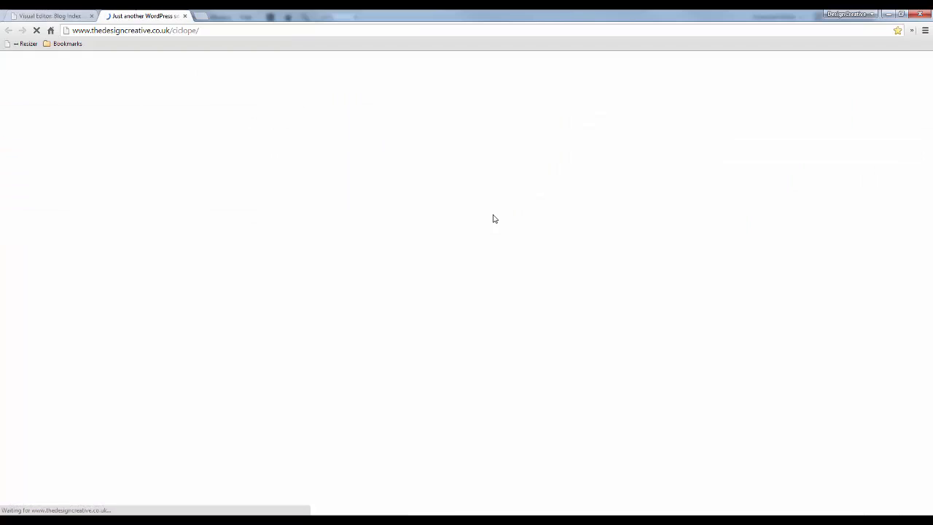
scroll(470, 213, "down", 7)
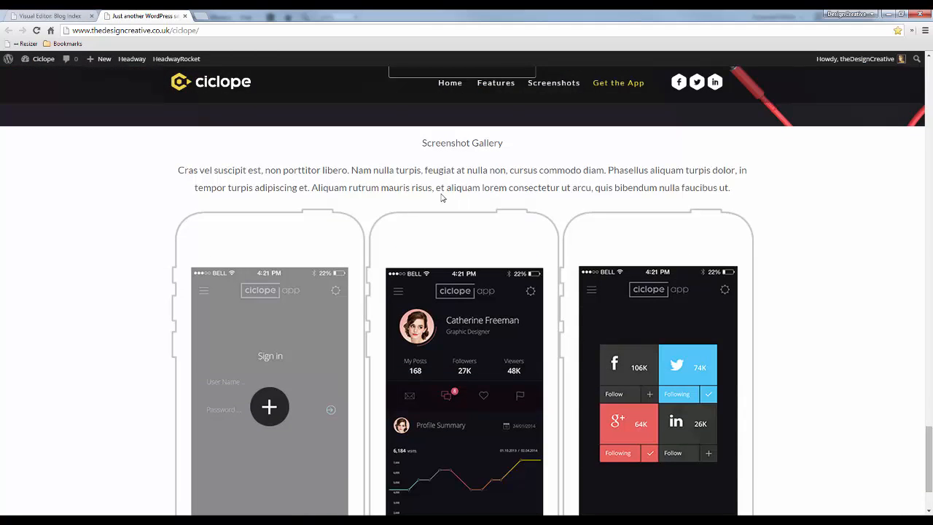
scroll(464, 318, "up", 1)
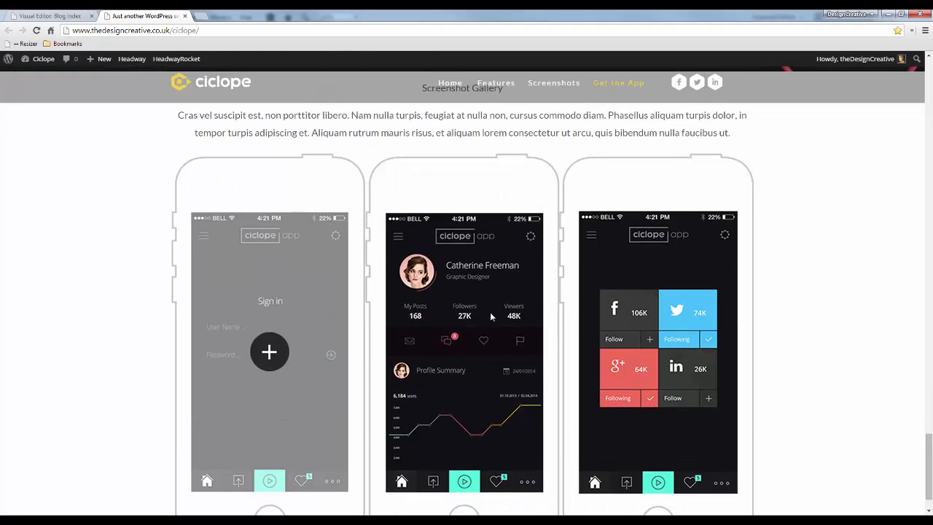
scroll(503, 317, "down", 1)
scroll(328, 293, "up", 2)
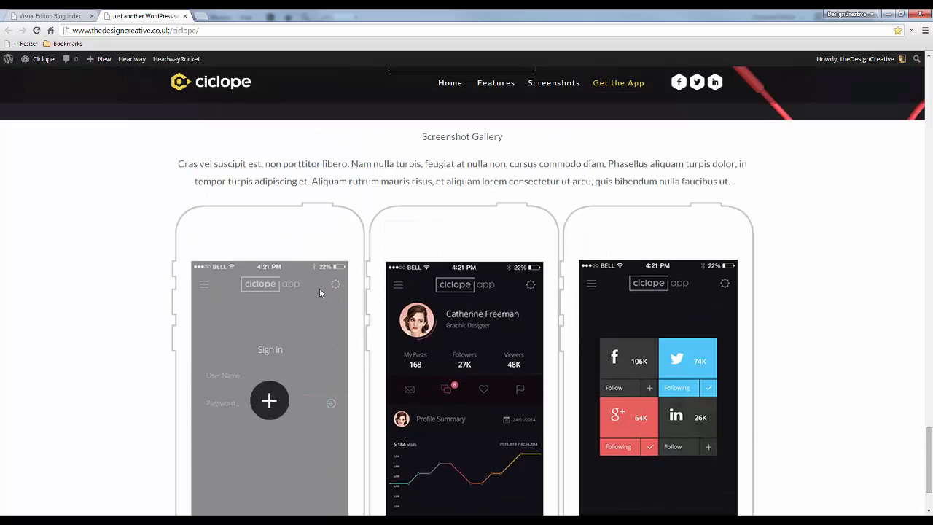
- Back in the visual editor, set the SoulSections block's Above Breakpoint image width to 279px and image area width to 100%
left_click(64, 16)
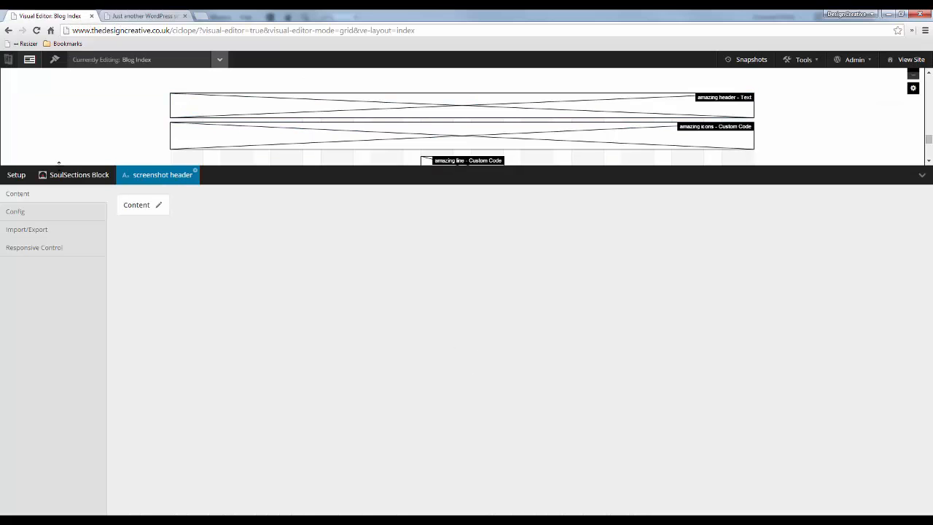
left_click(102, 177)
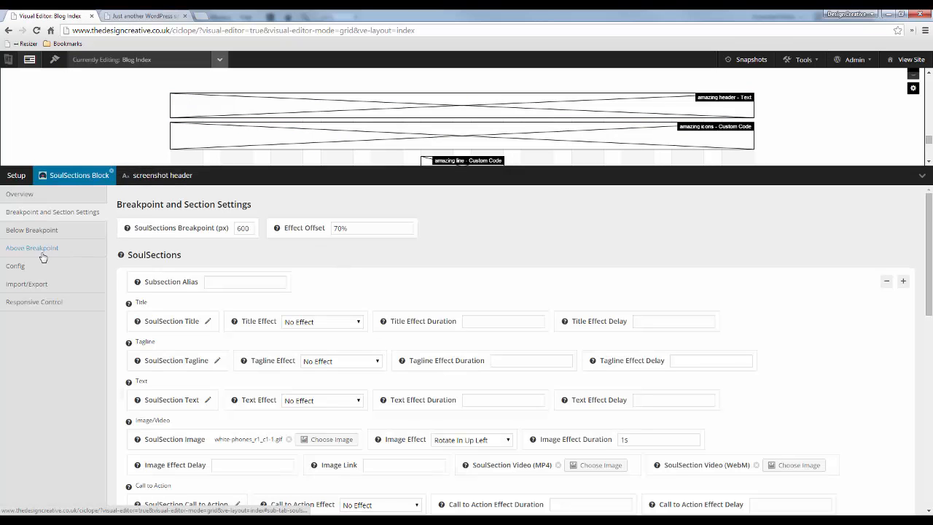
left_click(31, 248)
scroll(346, 343, "down", 2)
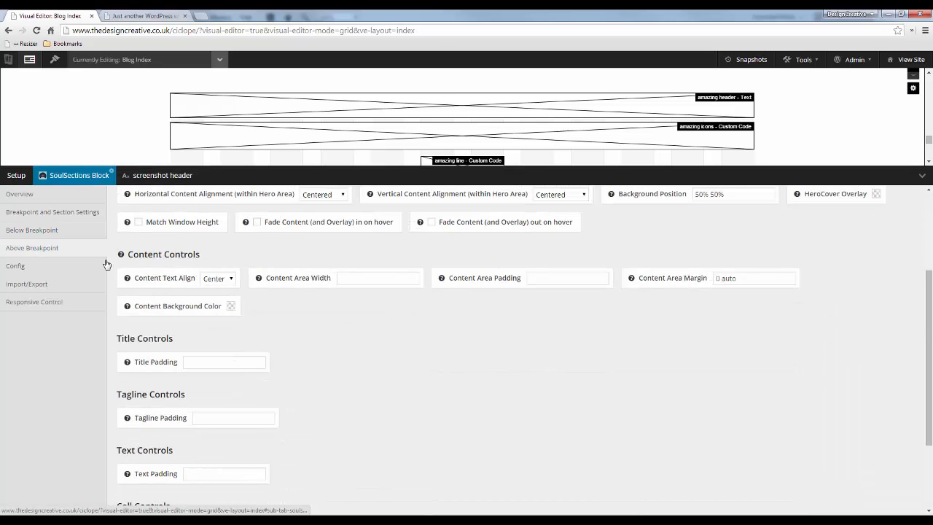
scroll(366, 371, "down", 2)
triple_click(502, 469)
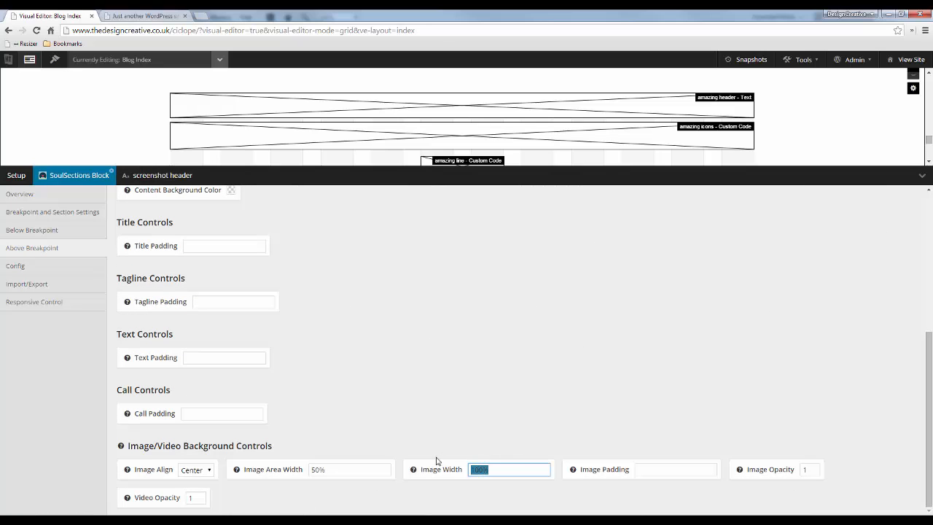
type("2798")
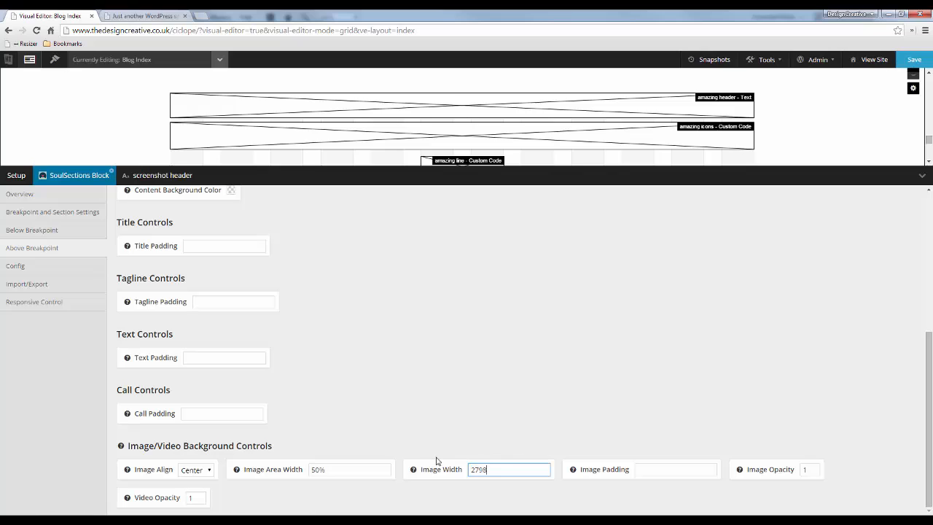
triple_click(338, 469)
type("100")
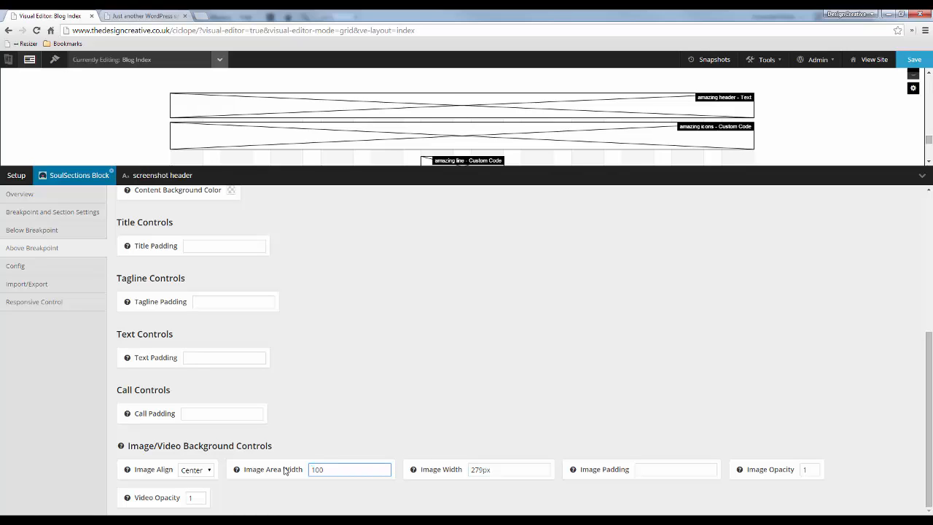
- Set the SoulSections block's Below Breakpoint image width to 279px and image area width to 100%
left_click(69, 231)
triple_click(525, 496)
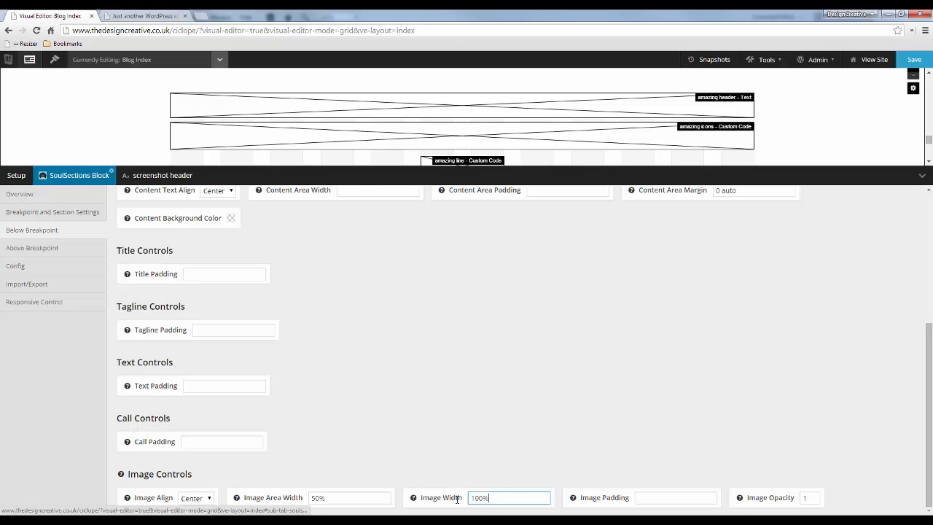
type("24")
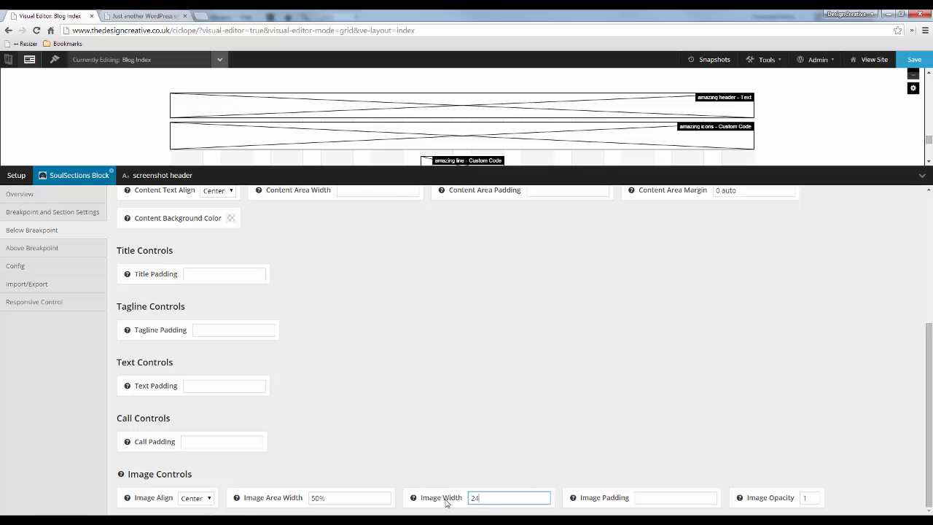
type("9px")
triple_click(339, 496)
type("10")
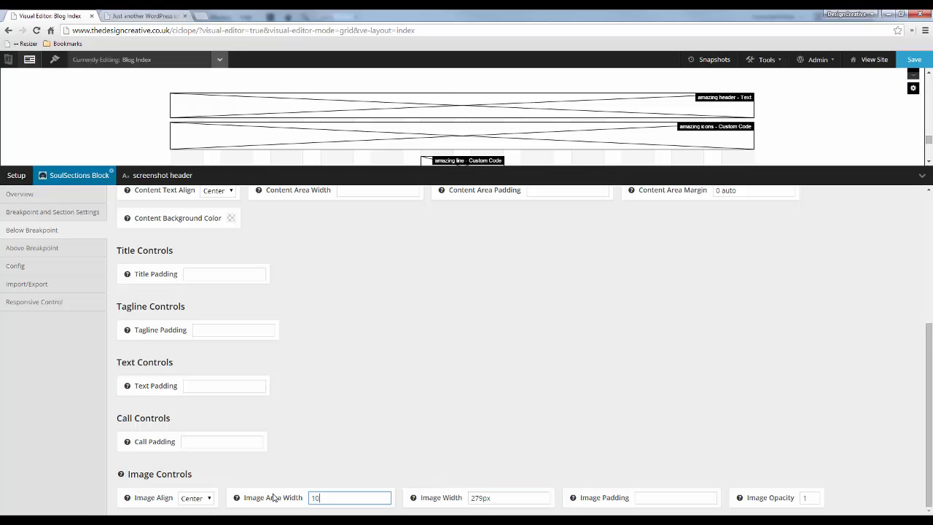
- Save the layout and reload the live Ciclope page to check the resized phones
left_click(914, 59)
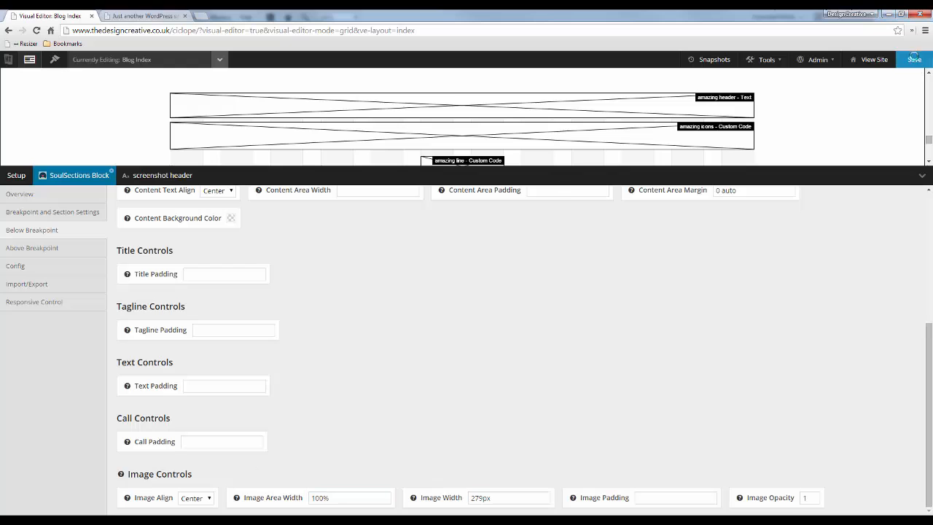
left_click(144, 16)
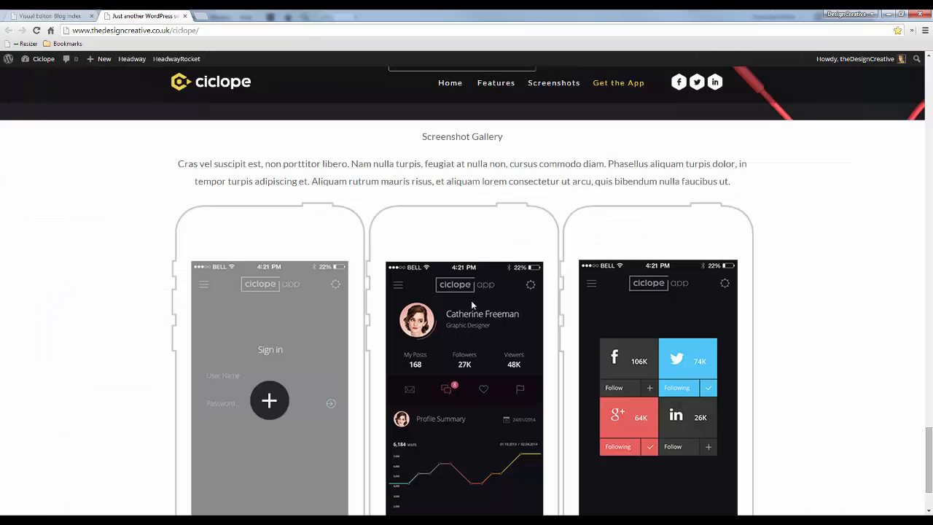
key("F5")
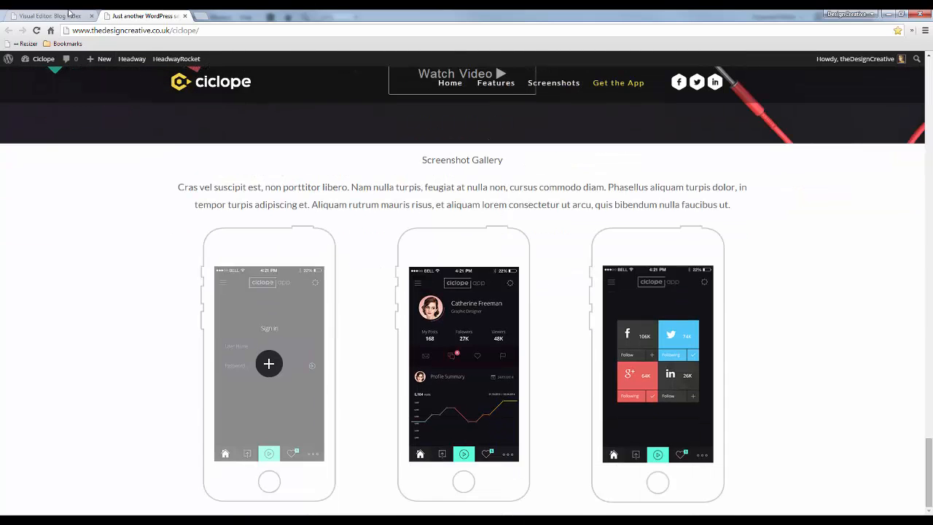
- Collapse the block options in the visual editor, then switch to the Fireworks mockup and examine the section that follows the phone screenshots
left_click(69, 15)
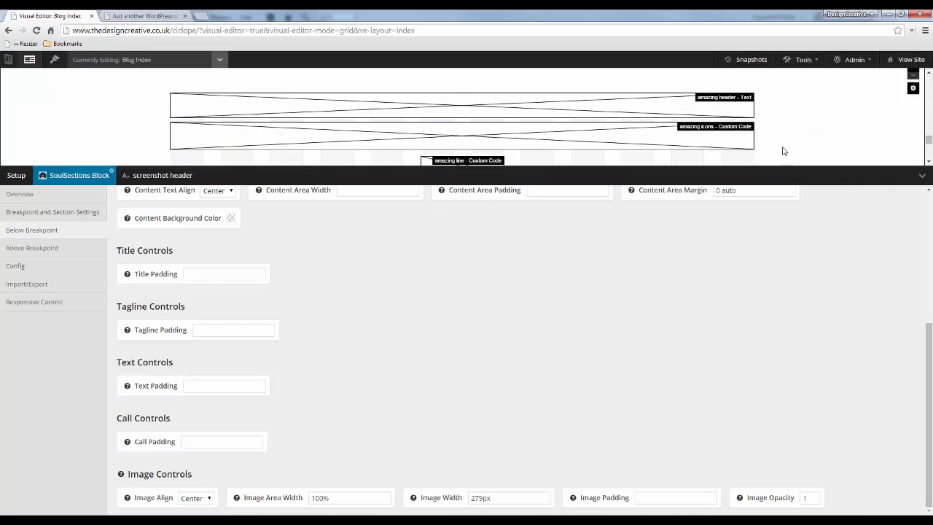
left_click(922, 177)
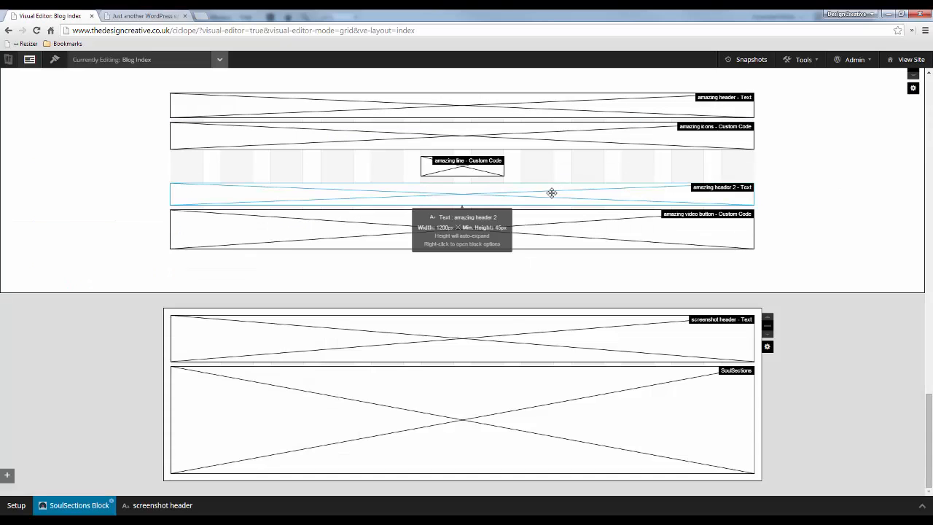
key("alt+Tab")
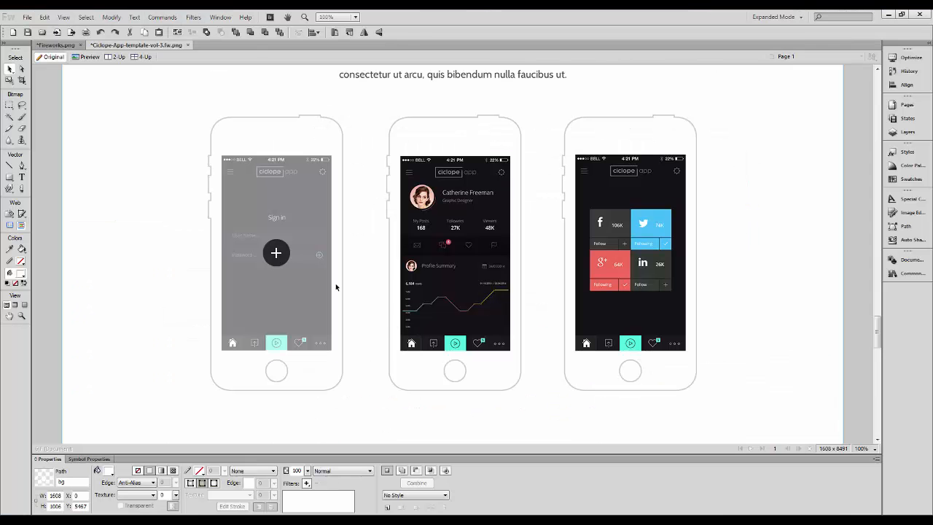
scroll(368, 297, "up", 10)
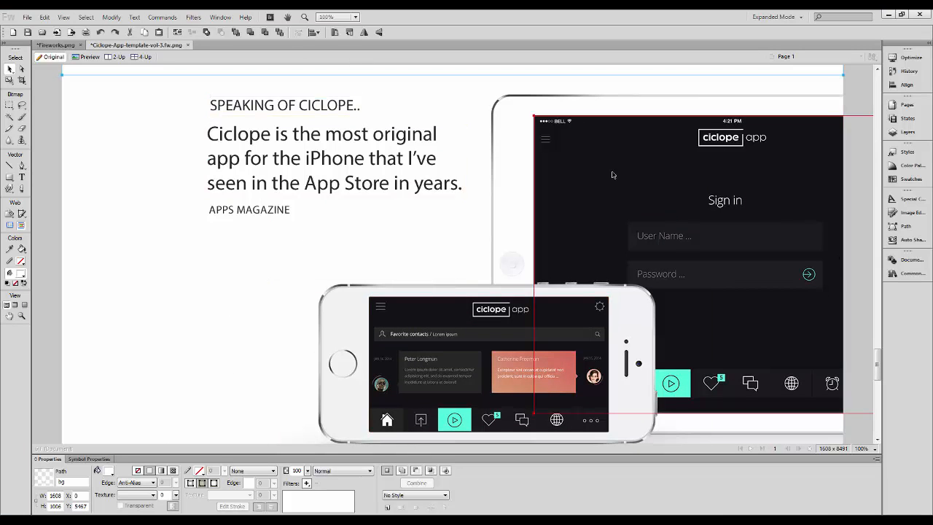
- Back in the visual editor, add a new wrapper at the end of the layout and set the SoulSections block's alias to "screenshot mobiles"
key("alt+Tab")
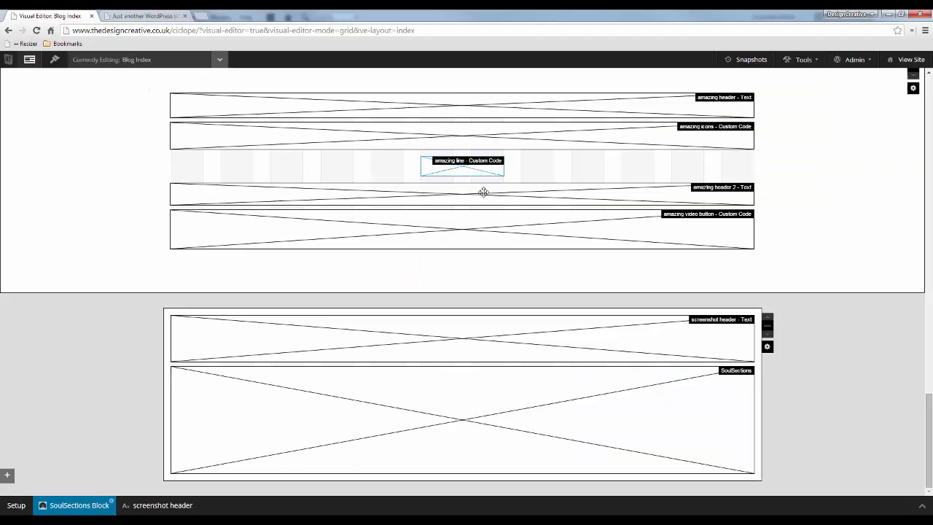
left_click(12, 479)
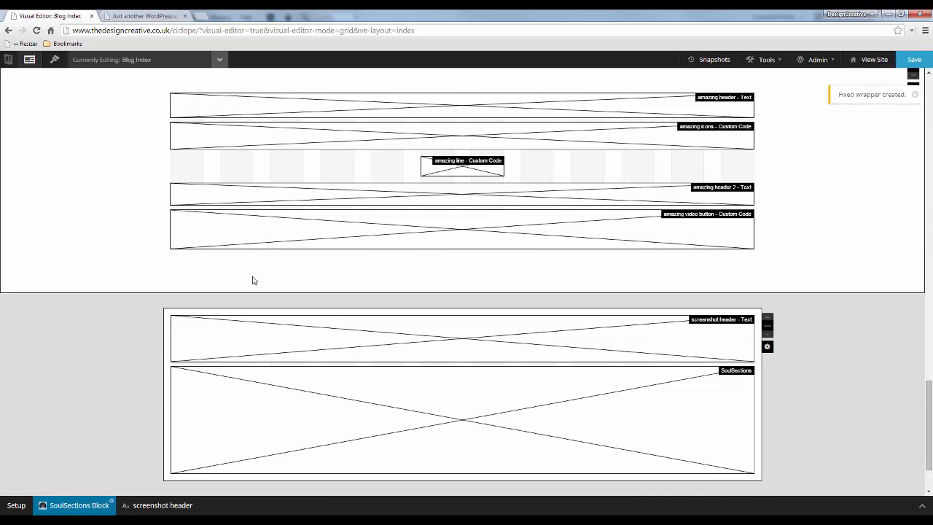
right_click(277, 324)
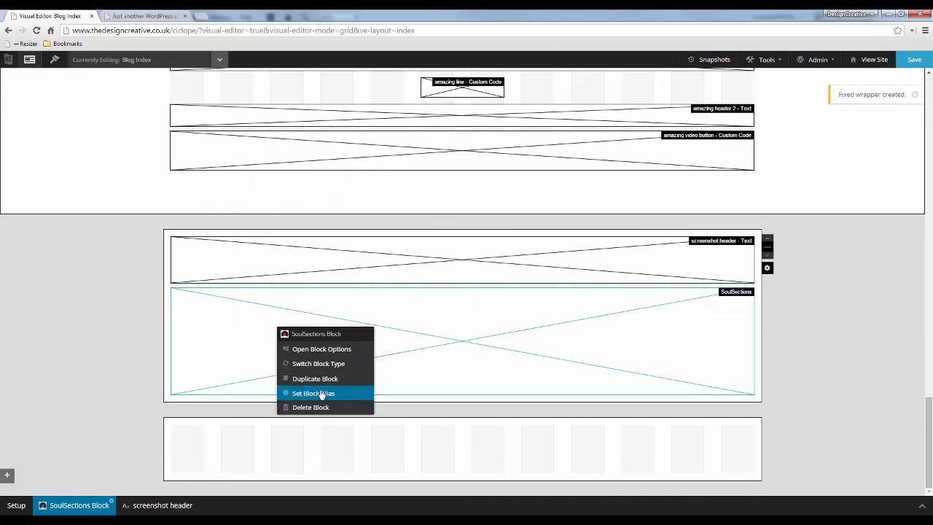
left_click(321, 393)
type("screenshot mobiles")
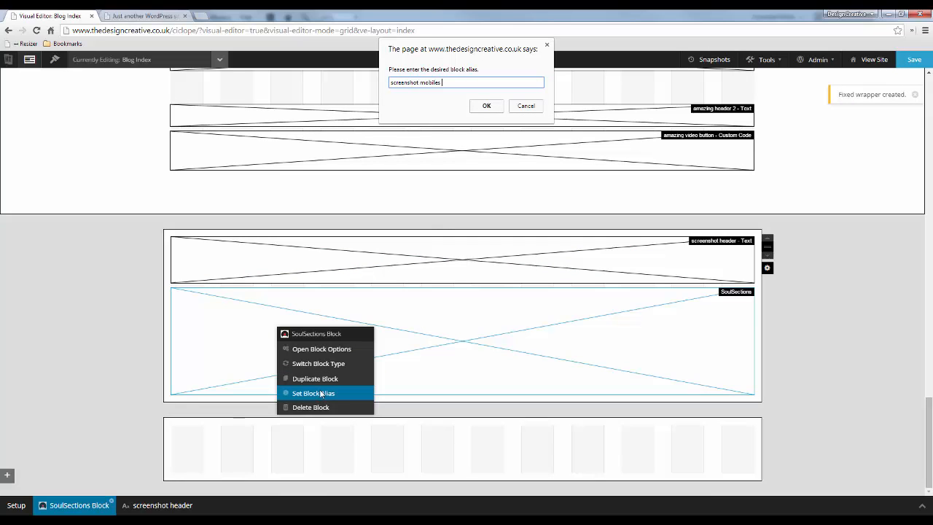
key("Return")
- Change the new empty wrapper to fluid and increase its height to make room for blocks
right_click(260, 432)
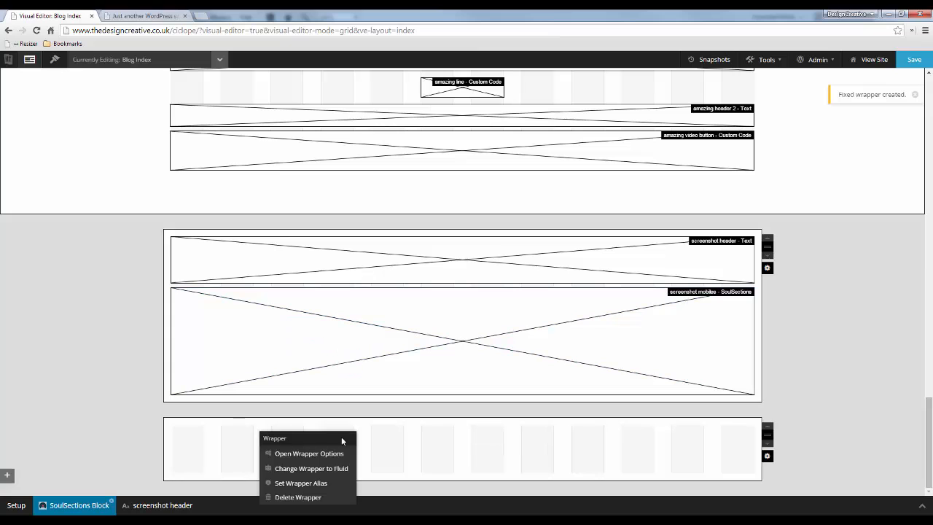
left_click(331, 471)
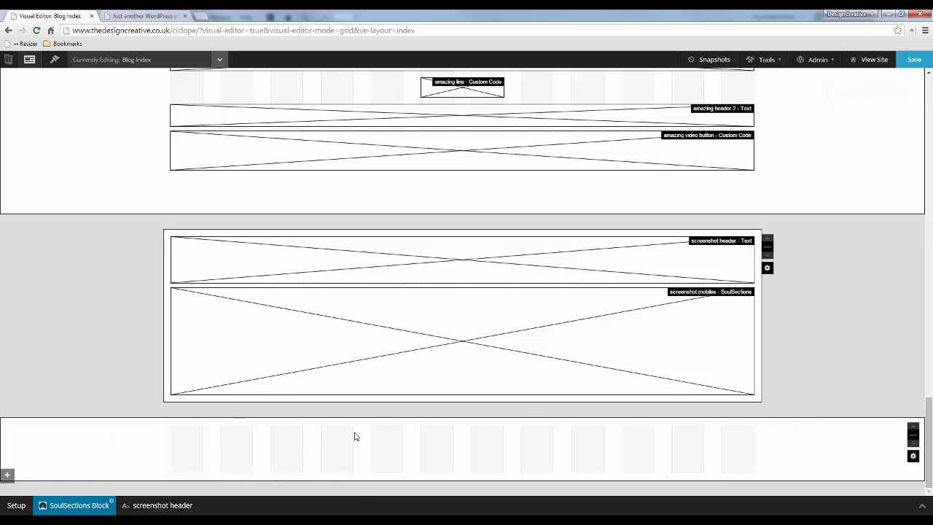
left_click_drag(353, 419, 348, 191)
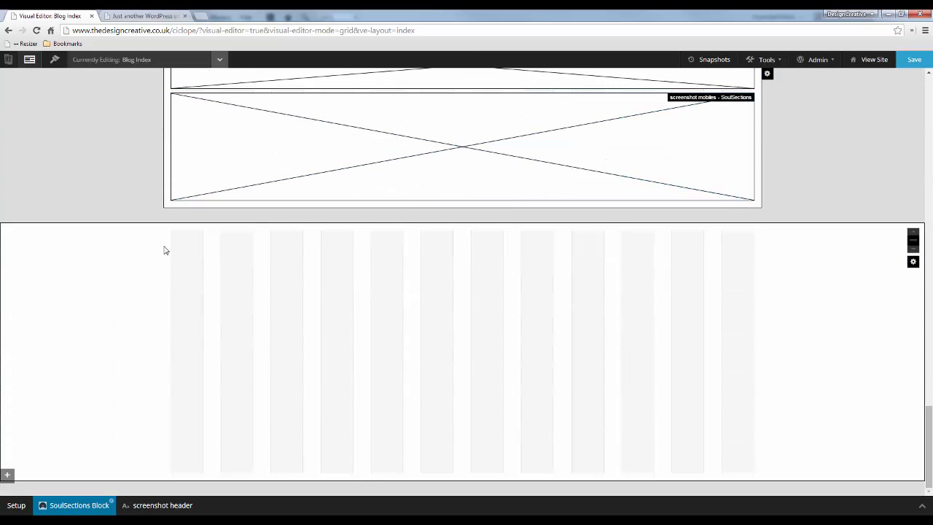
- Draw a SoulSections block in the new fluid wrapper and open its breakpoint and section settings
left_click_drag(171, 238, 487, 355)
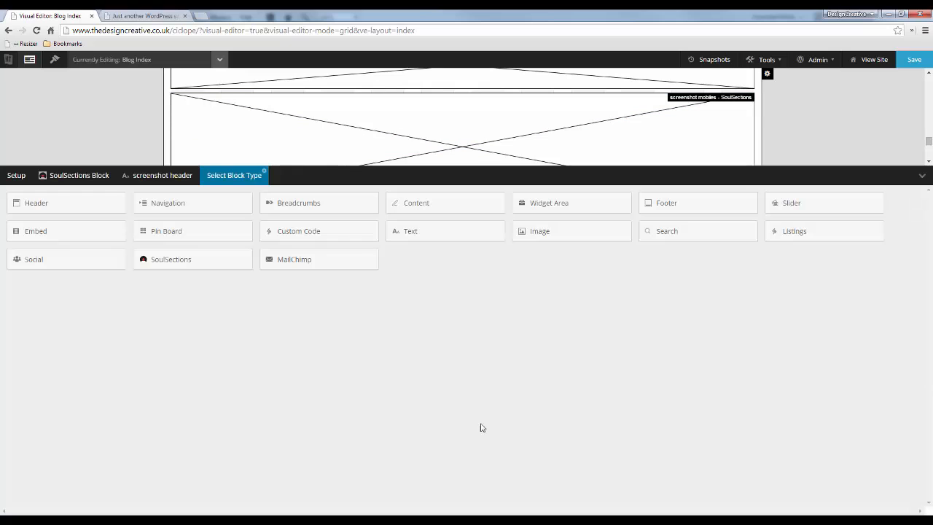
left_click(185, 263)
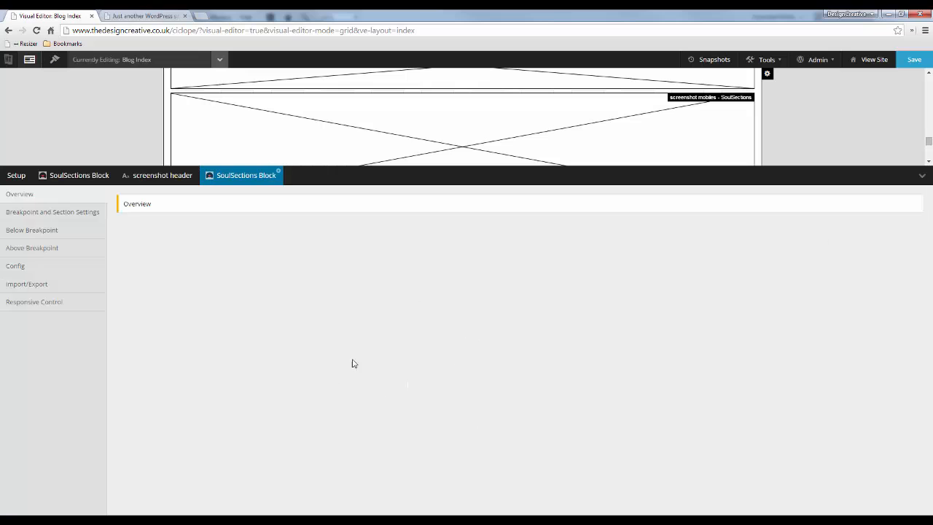
left_click(72, 213)
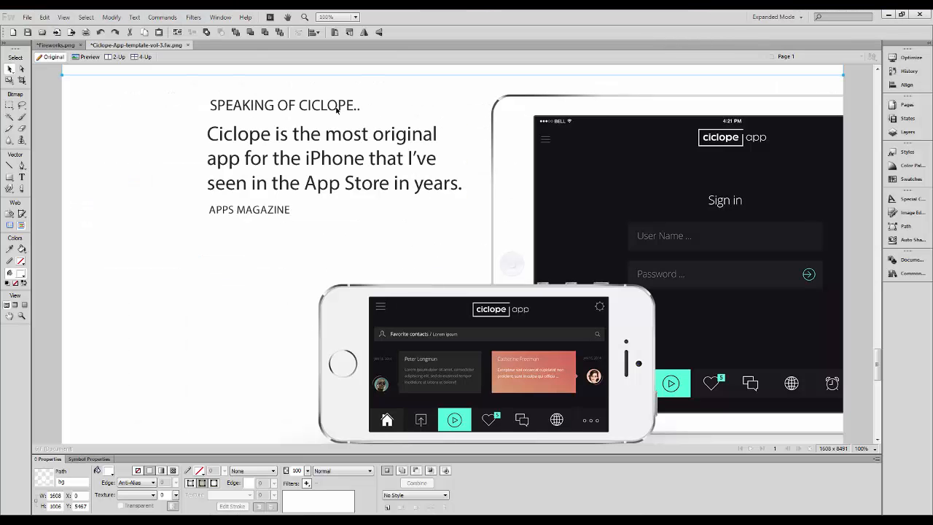
- Enter the mockup heading "Speaking of Ciclope.." as the new block's SoulSection title and format it as Header 3
left_click(329, 106)
double_click(329, 105)
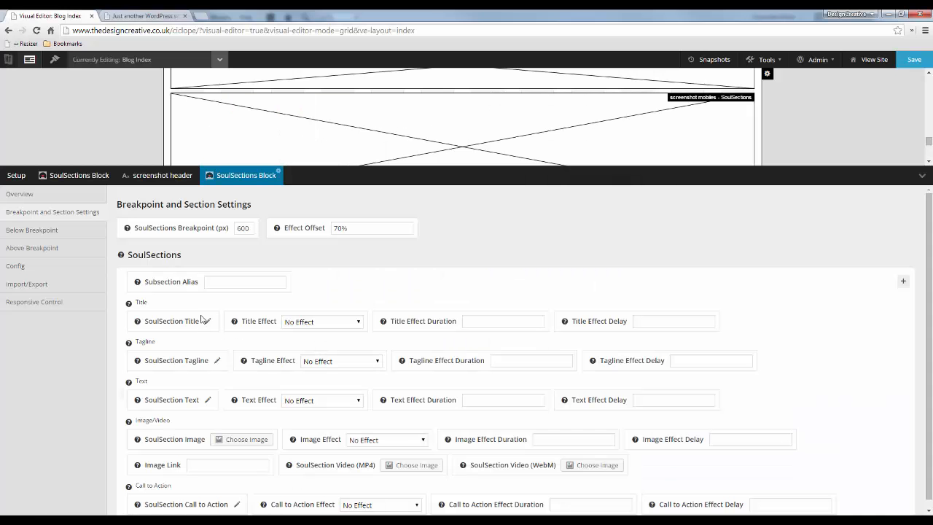
left_click(209, 322)
left_click(138, 140)
type("Speaking of Ciclope..")
left_click(138, 140)
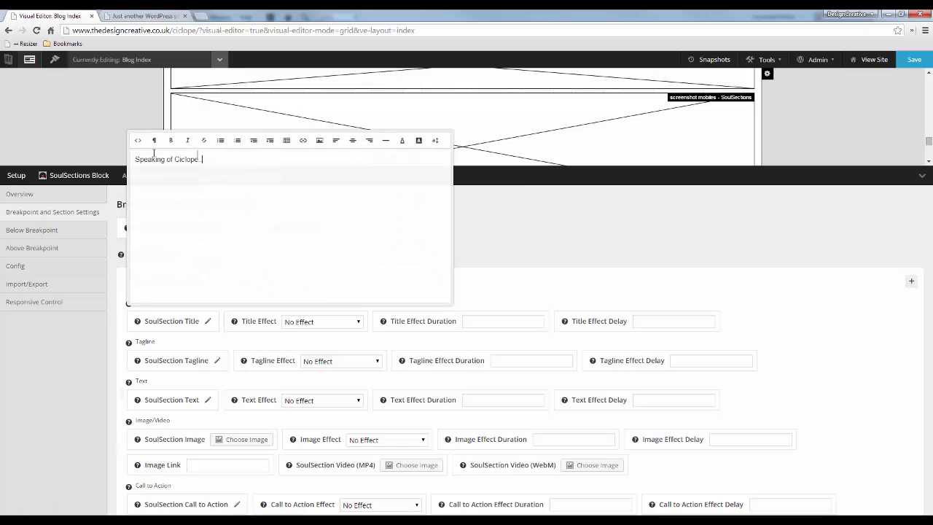
left_click_drag(202, 159, 135, 159)
left_click(153, 140)
left_click(186, 243)
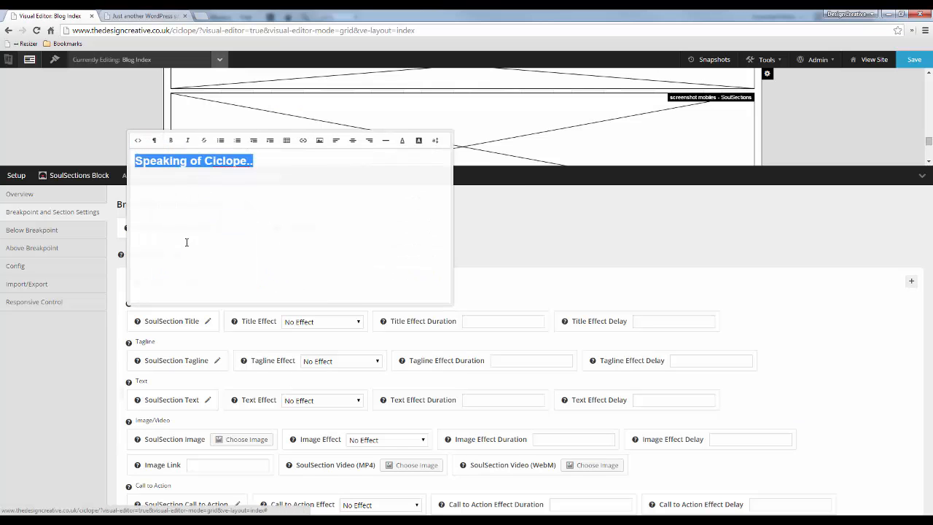
left_click(225, 345)
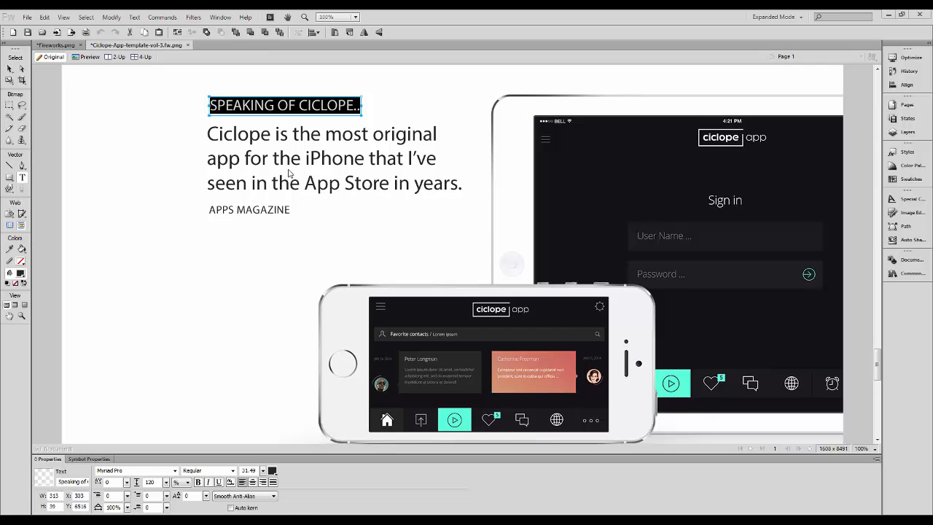
- Copy "Ciclope is the most original app for the iPhone that I've seen in the App Store in years." from Fireworks into the SoulSection tagline
triple_click(277, 158)
key("ctrl+c")
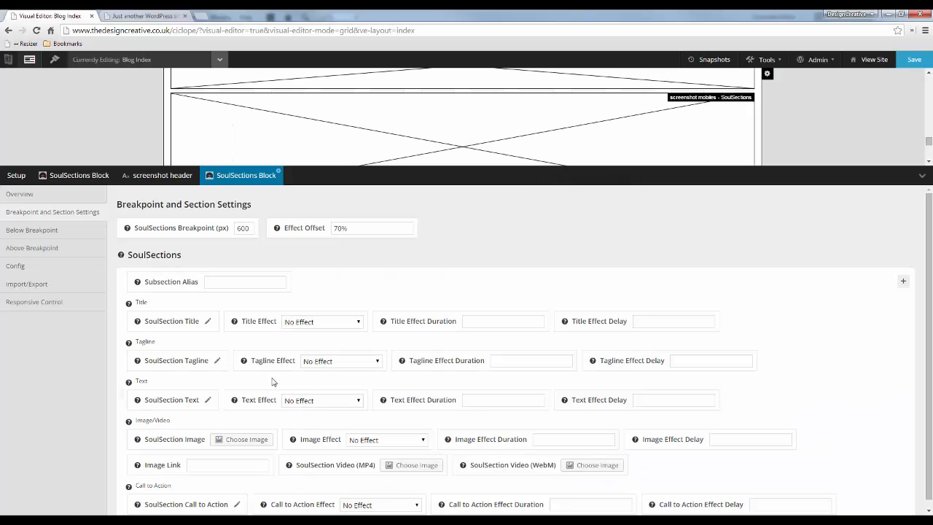
left_click(218, 362)
key("ctrl+v")
key("ctrl+z")
double_click(144, 184)
left_click(150, 204)
left_click(138, 181)
key("ctrl+v")
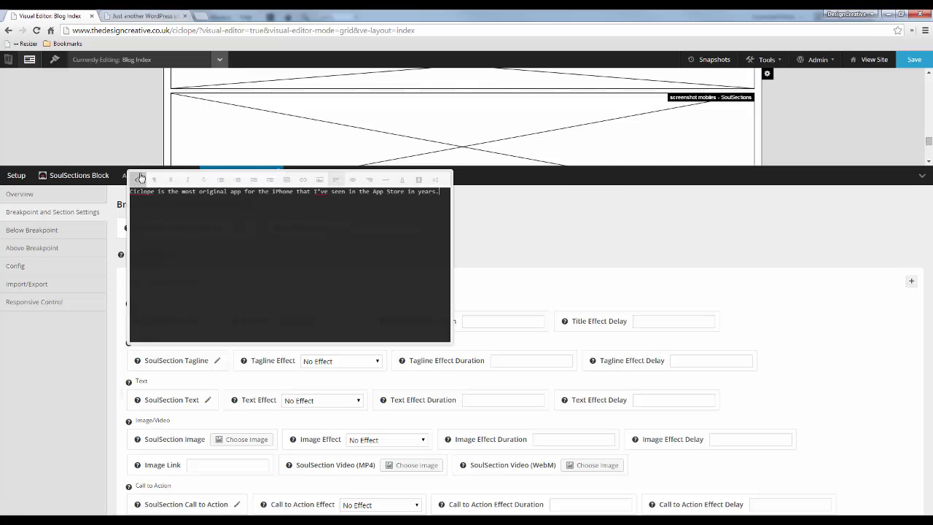
left_click(138, 181)
- Format the whole SoulSection tagline as Header 2 and close its text editor
left_click(202, 219)
key("ctrl+a")
left_click(154, 186)
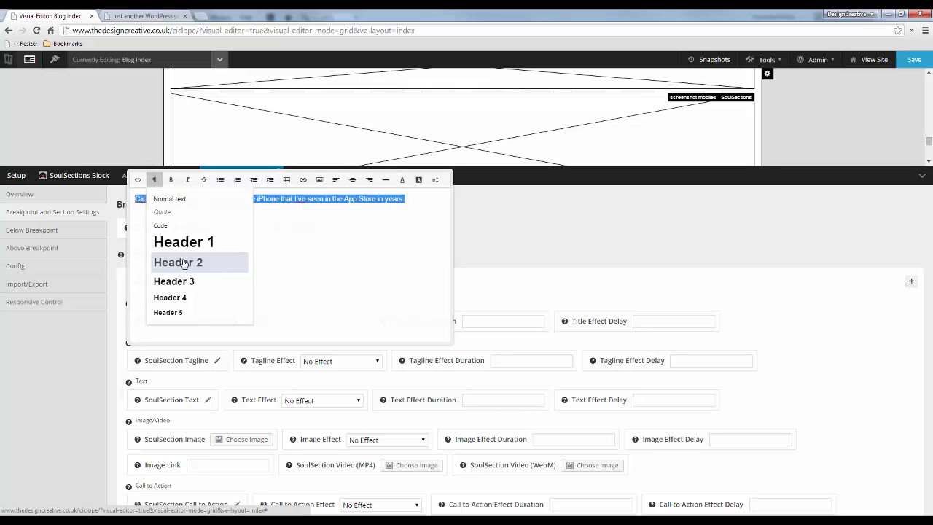
left_click(178, 263)
left_click(226, 423)
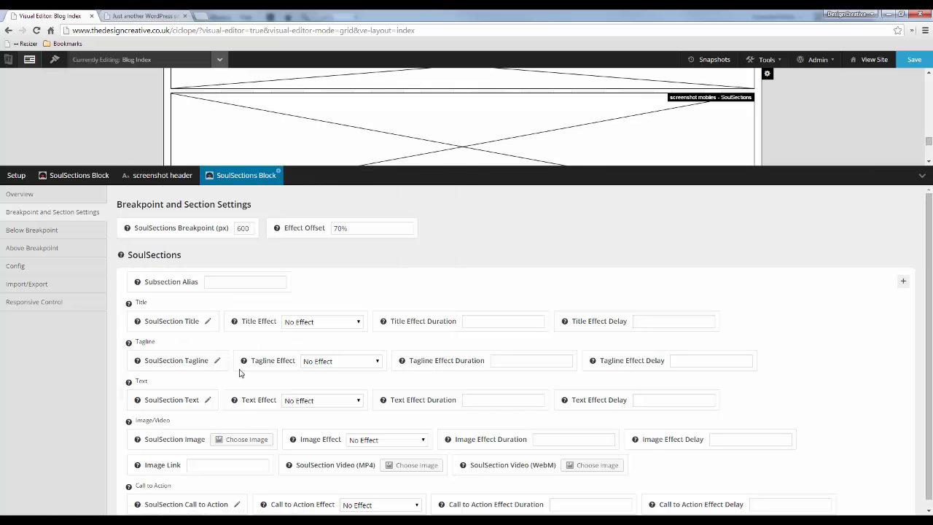
- Enter "APPS Magazine" from the Fireworks mockup as the SoulSection text
left_click(207, 400)
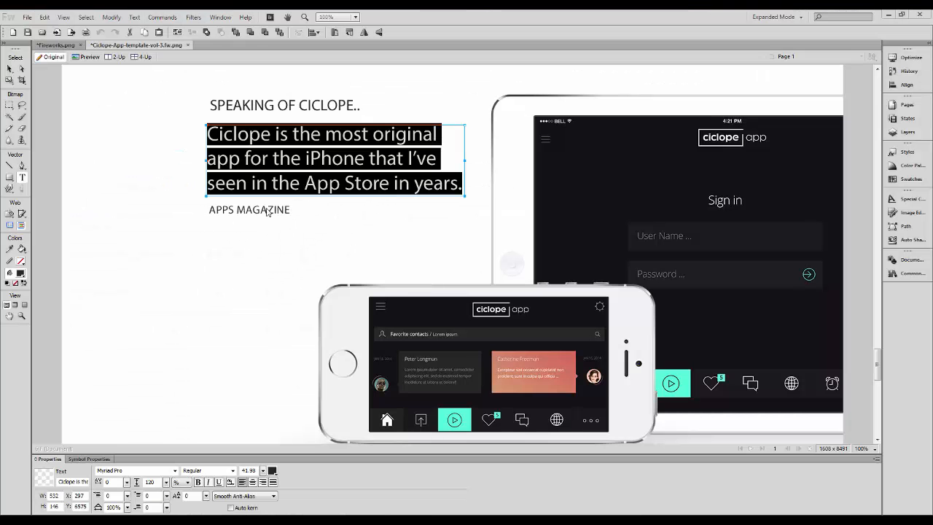
left_click(267, 210)
key("ctrl+a")
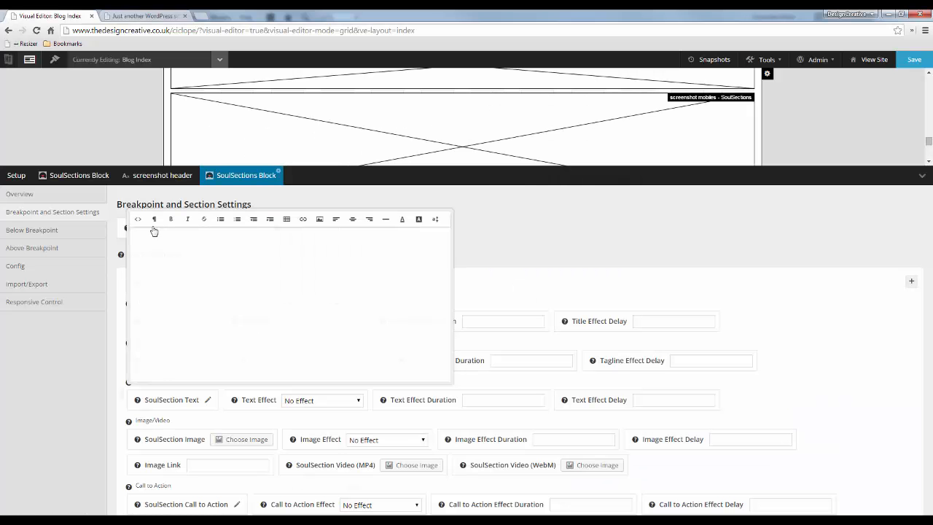
left_click(137, 218)
type("APPS Magazine")
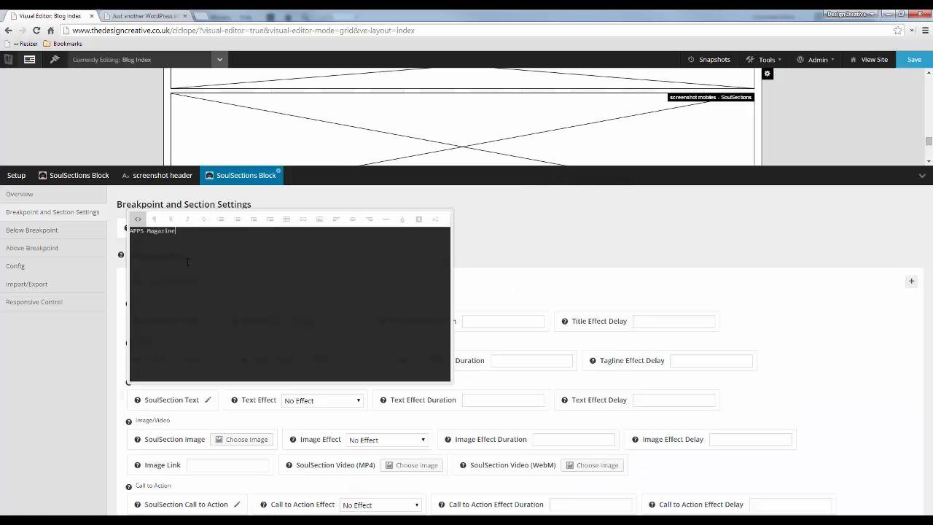
left_click(138, 219)
- Format the "APPS Magazine" text as Header 3 and close its text editor
left_click(191, 239)
key("ctrl+a")
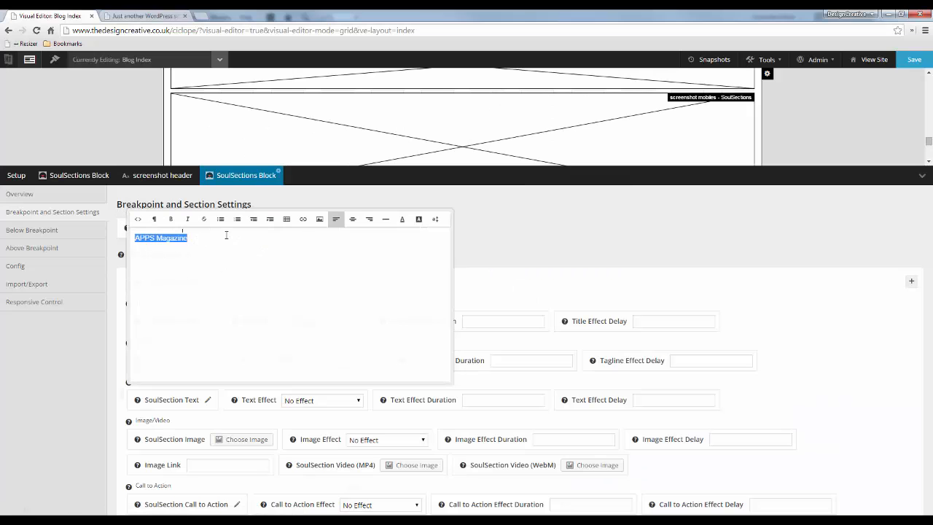
left_click(161, 228)
left_click(207, 319)
left_click(462, 352)
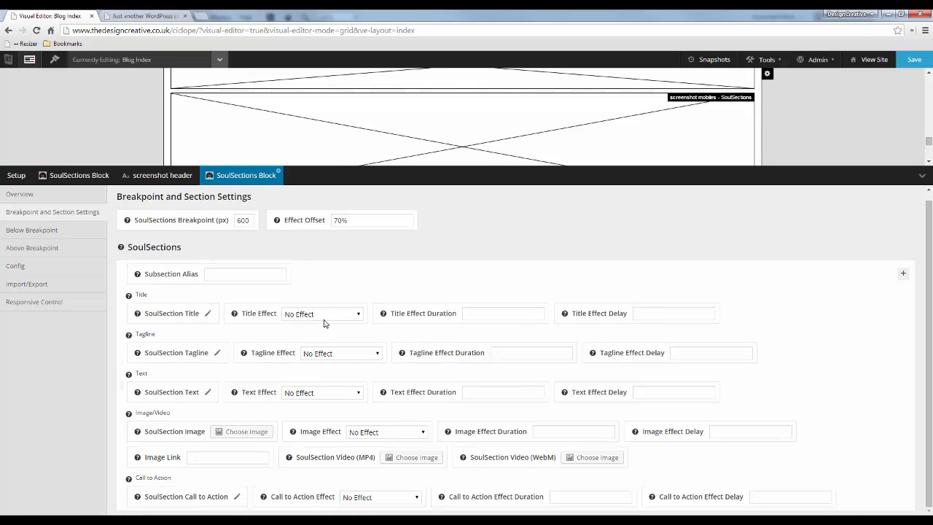
- Set the title effect to Fade In Left, the tagline effect to Fade In Left (Big) and the text effect to Fade In Left
left_click(327, 313)
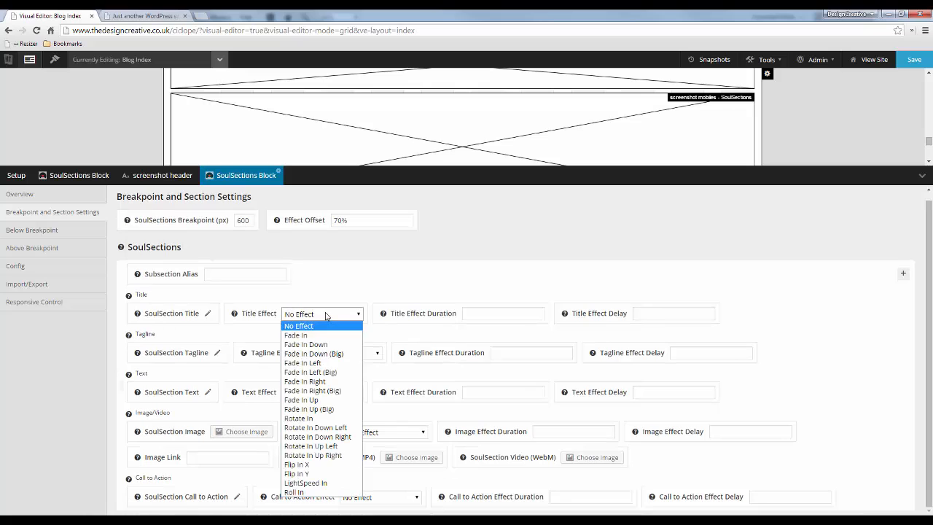
left_click(326, 363)
left_click(351, 354)
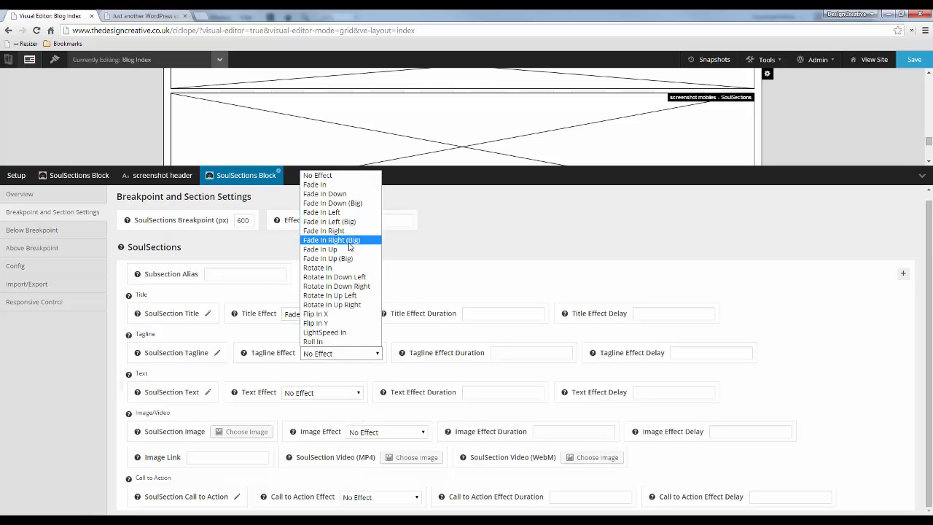
left_click(328, 221)
left_click(318, 393)
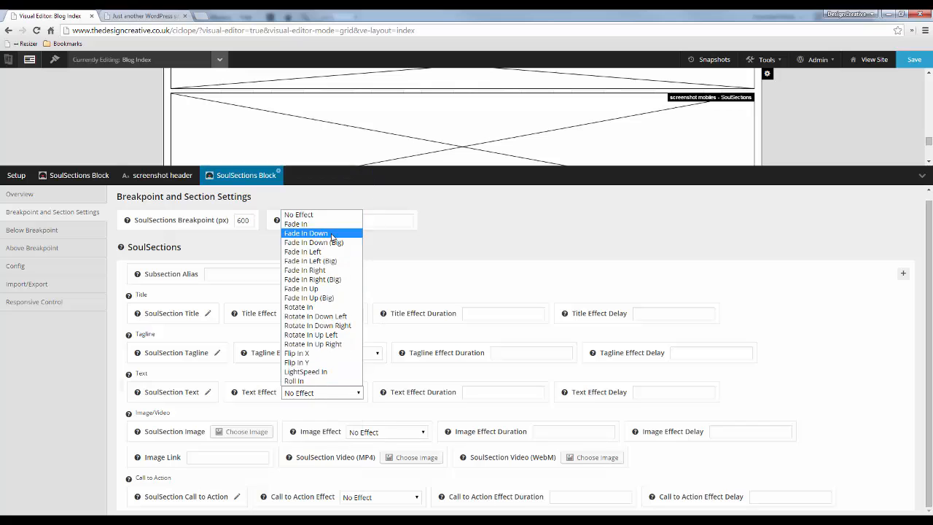
left_click(321, 250)
- Set the title, tagline and text effect durations to 1s each
left_click(496, 312)
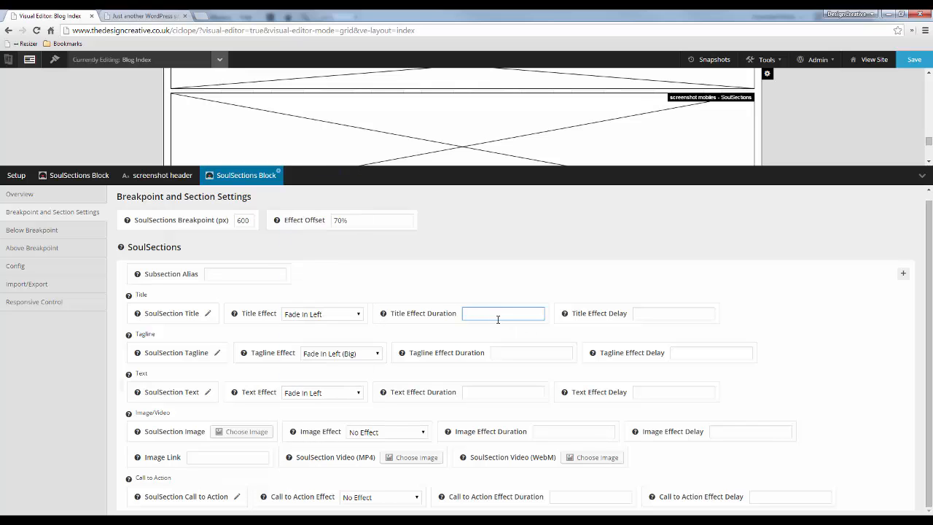
type("1s")
left_click(508, 354)
type("1s")
left_click(518, 392)
type("1s")
- Set the SoulSection text effect delay to 500, leaving the tagline effect delay empty
left_click(687, 355)
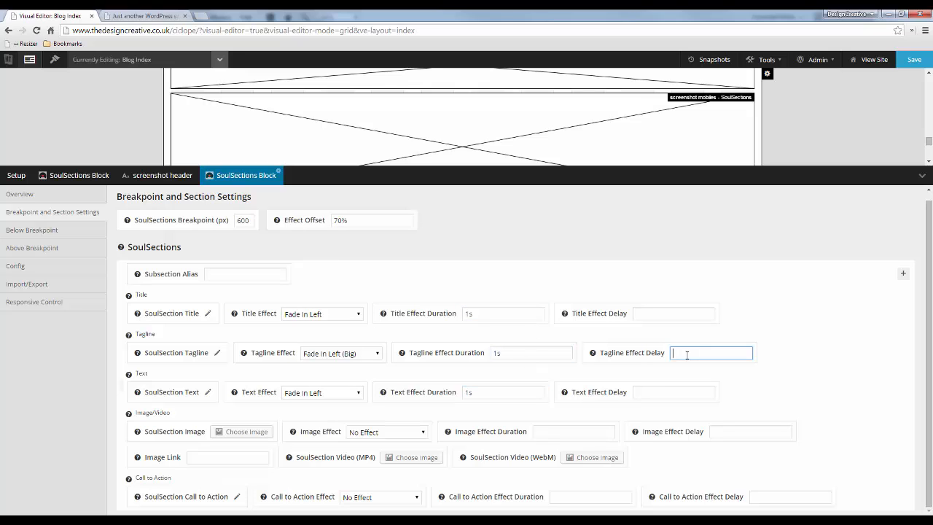
left_click(655, 391)
type("500")
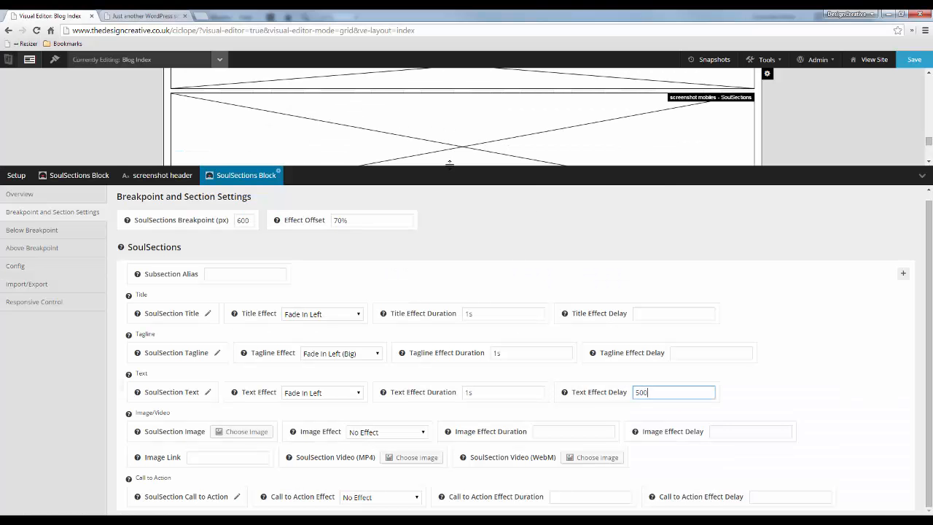
- Set the block's above-breakpoint section style to Text Content Only and align its content text left
left_click(52, 252)
left_click(282, 221)
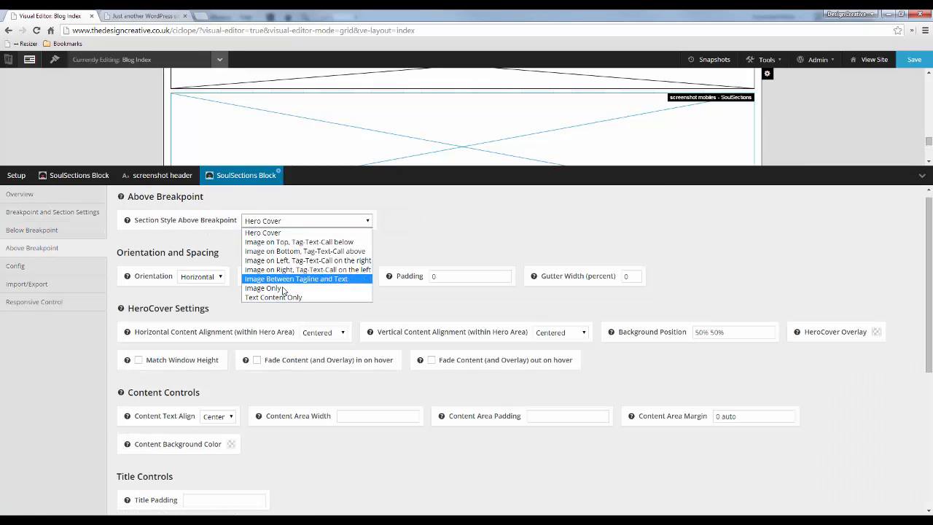
left_click(282, 297)
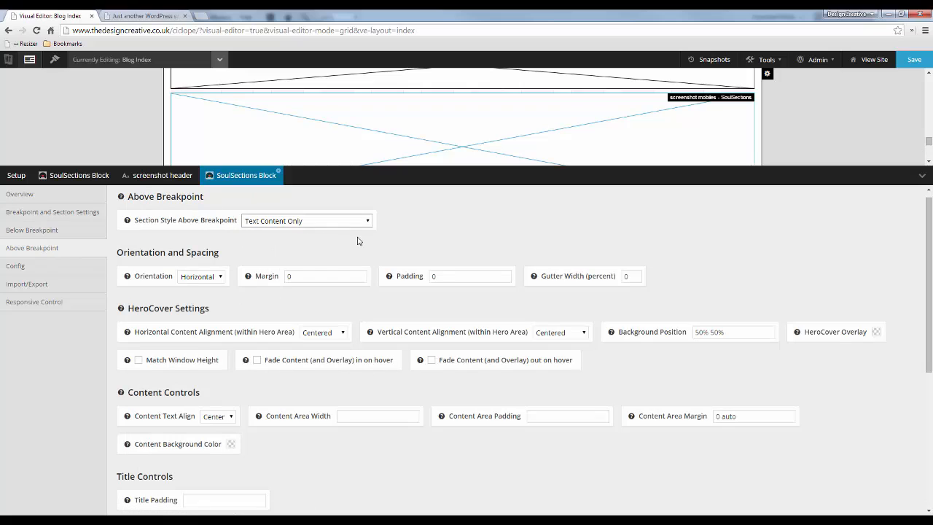
left_click(223, 421)
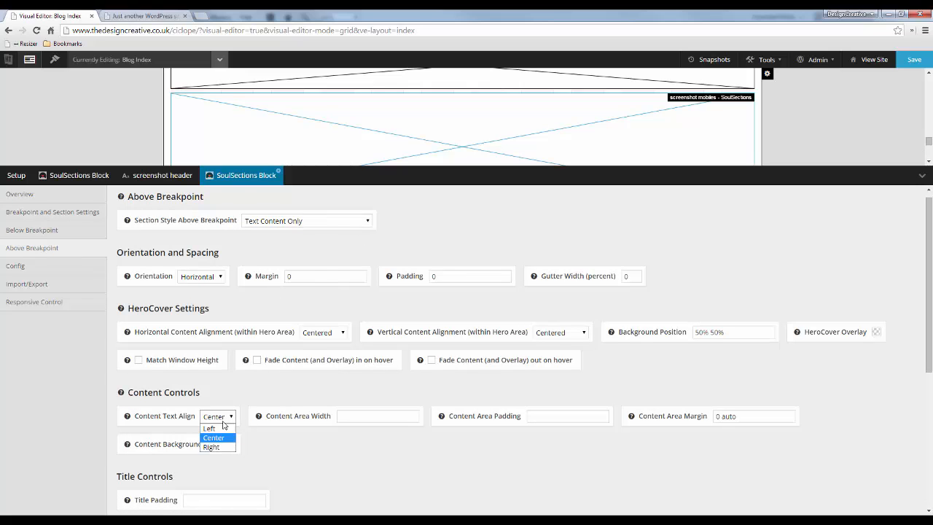
left_click(217, 426)
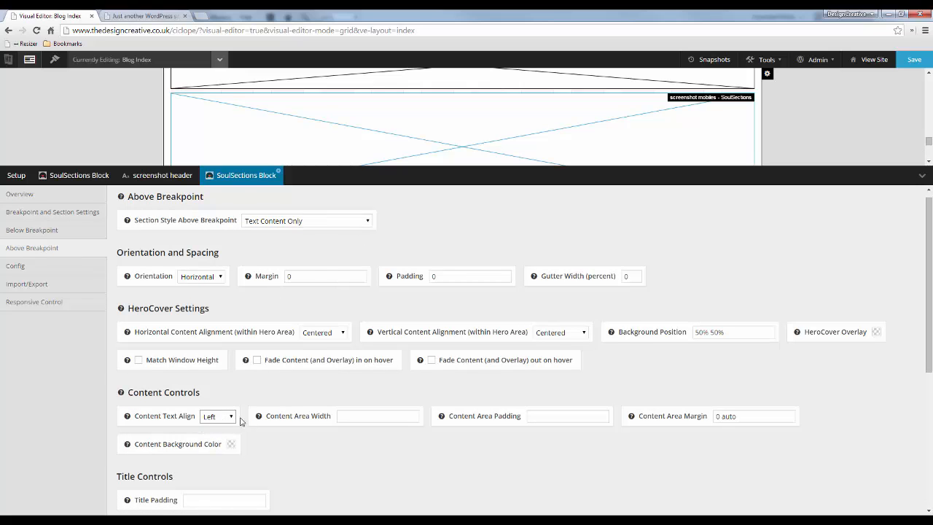
- Set the below-breakpoint section style to Text Content Only with centered content text, and save the layout
left_click(76, 230)
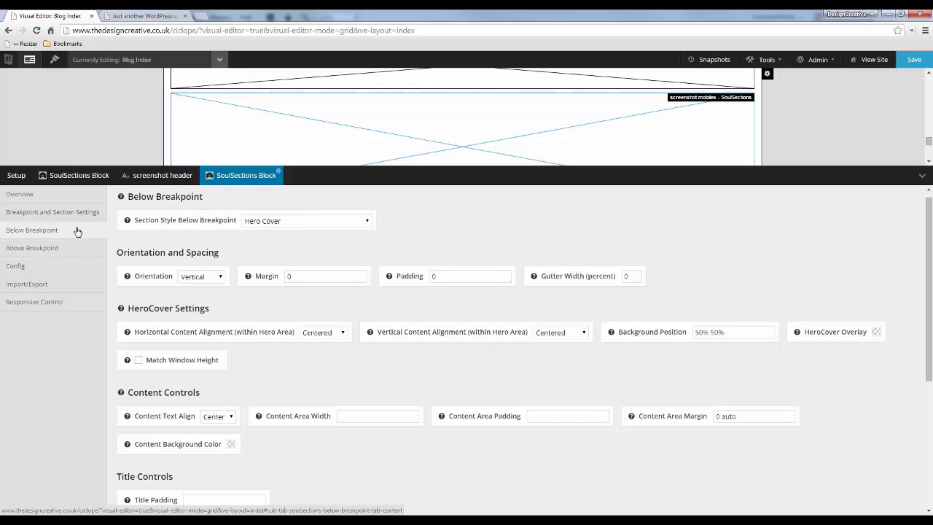
left_click(300, 221)
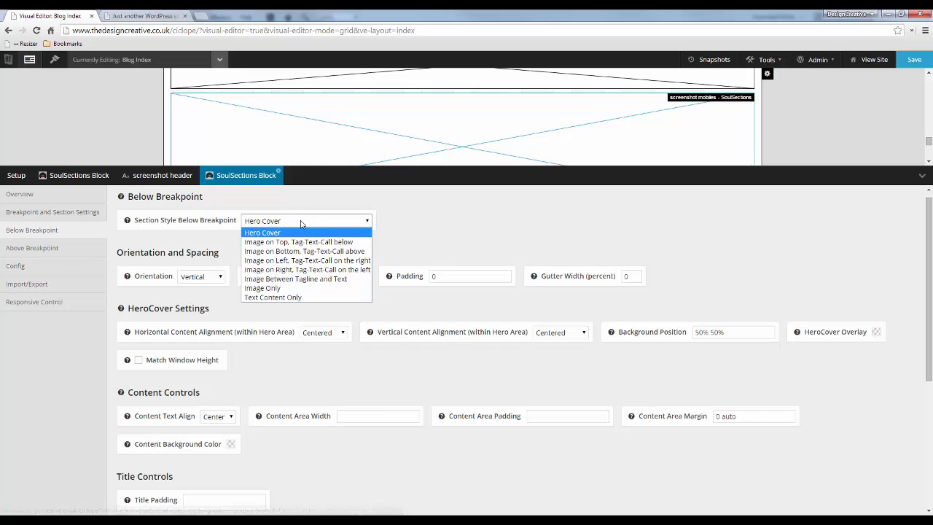
left_click(287, 298)
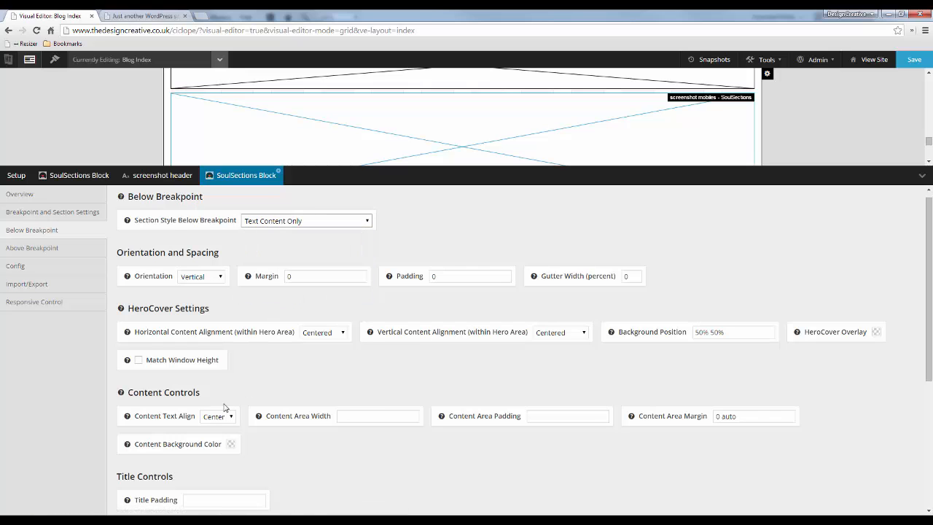
left_click(223, 417)
left_click(219, 435)
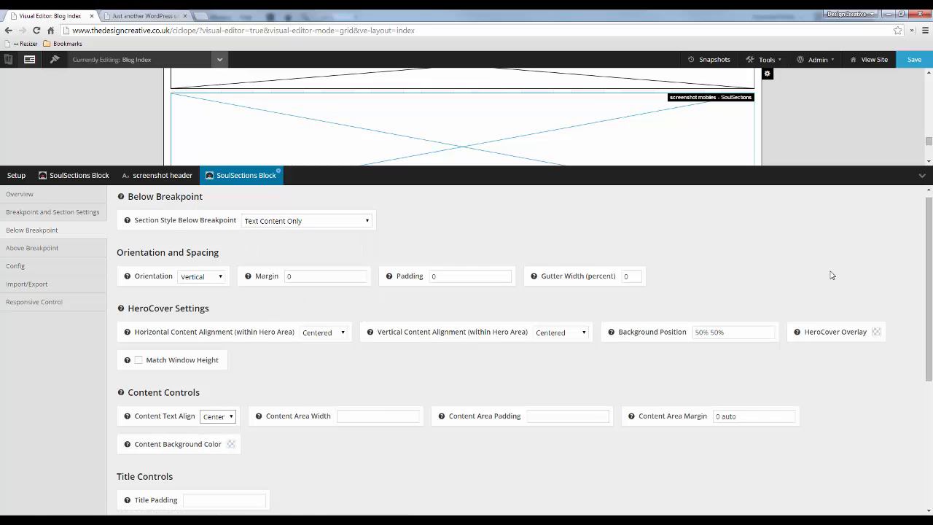
left_click(916, 62)
- Reload the live Ciclope page and check the animated "Speaking of Ciclope" text below the Screenshot Gallery
left_click(138, 16)
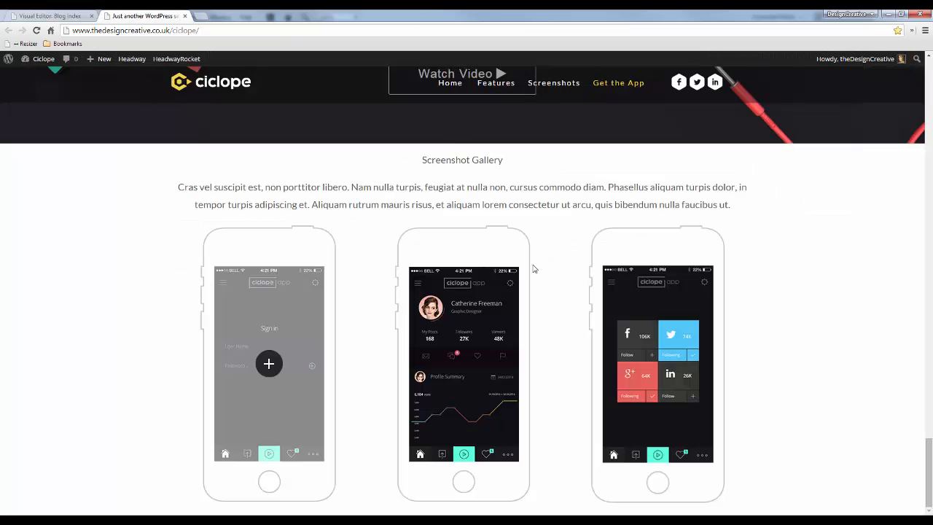
key("F5")
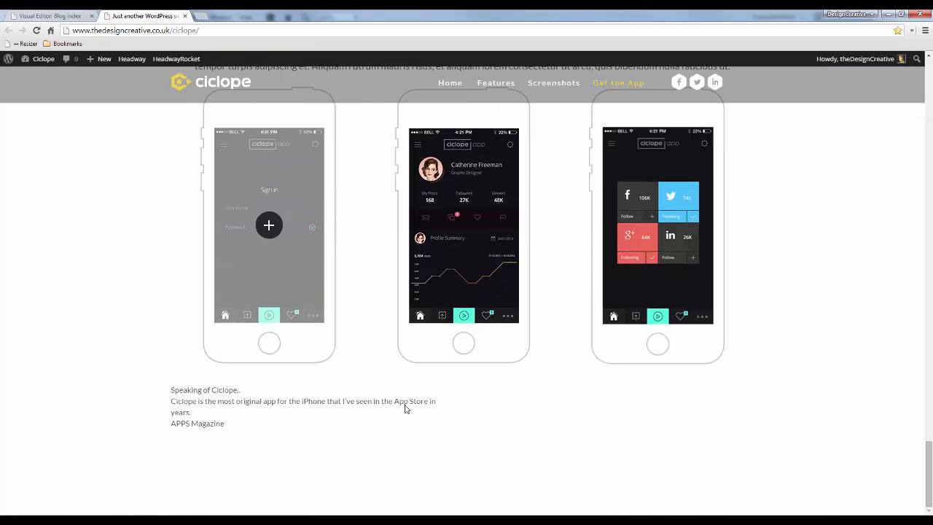
scroll(399, 313, "up", 3)
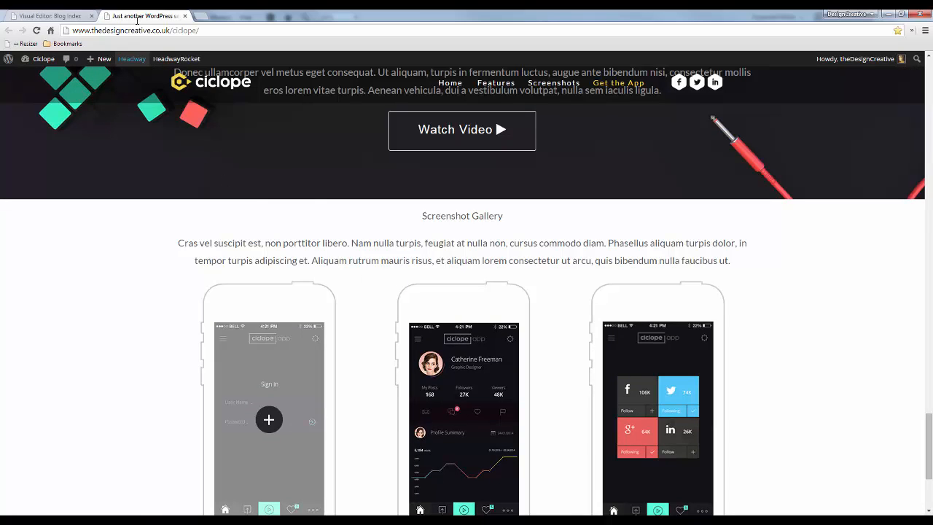
scroll(309, 190, "down", 3)
scroll(310, 190, "up", 4)
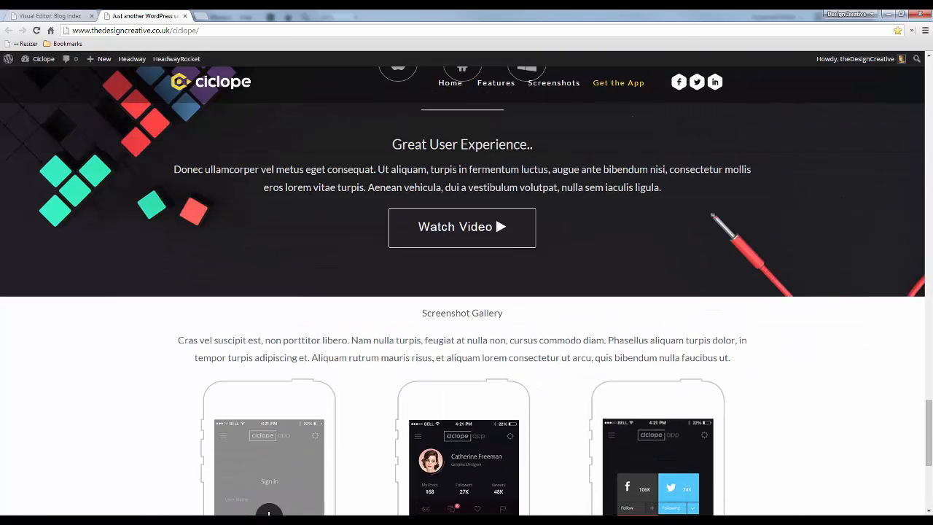
- Back in the visual editor, draw a full-width SoulSections block beneath the existing half-width block in the last wrapper
left_click(64, 17)
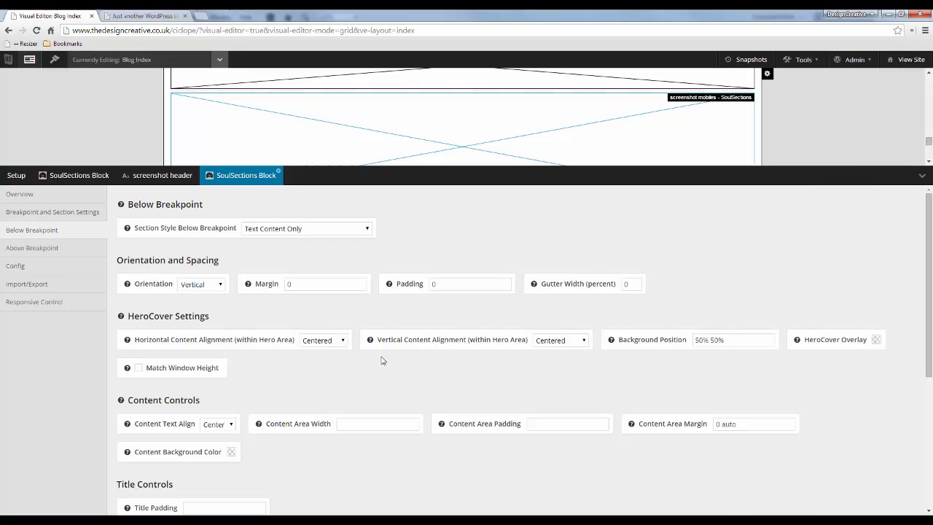
left_click(922, 175)
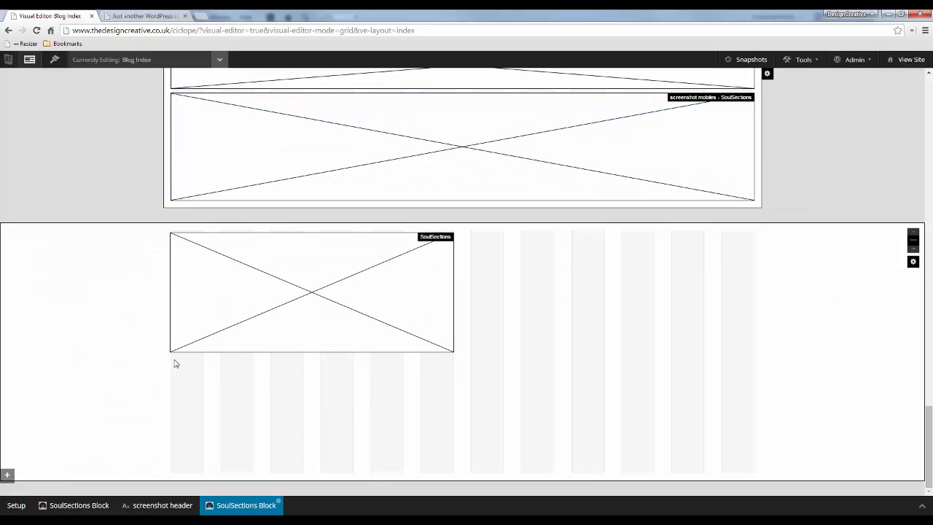
left_click_drag(173, 362, 792, 479)
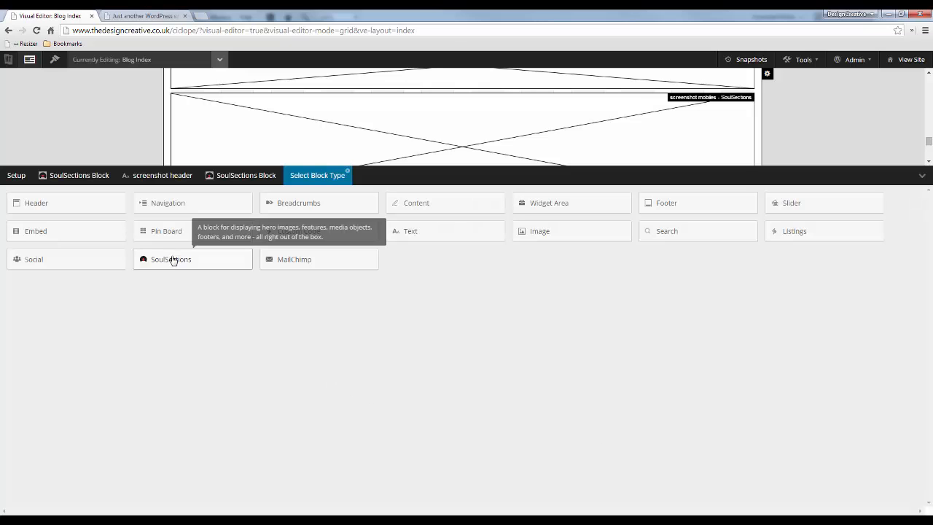
left_click(173, 259)
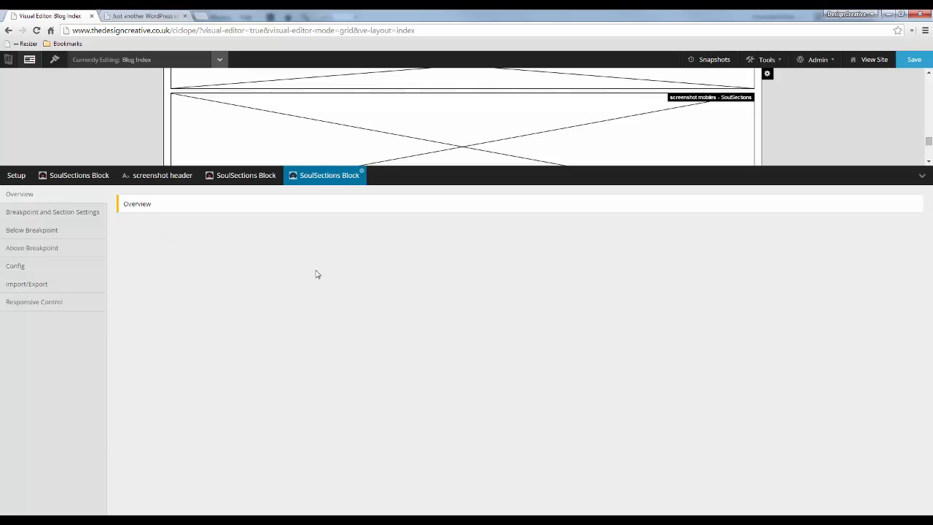
- Assign screenshot_phone1.png from the media library as the new block's SoulSection image
left_click(65, 211)
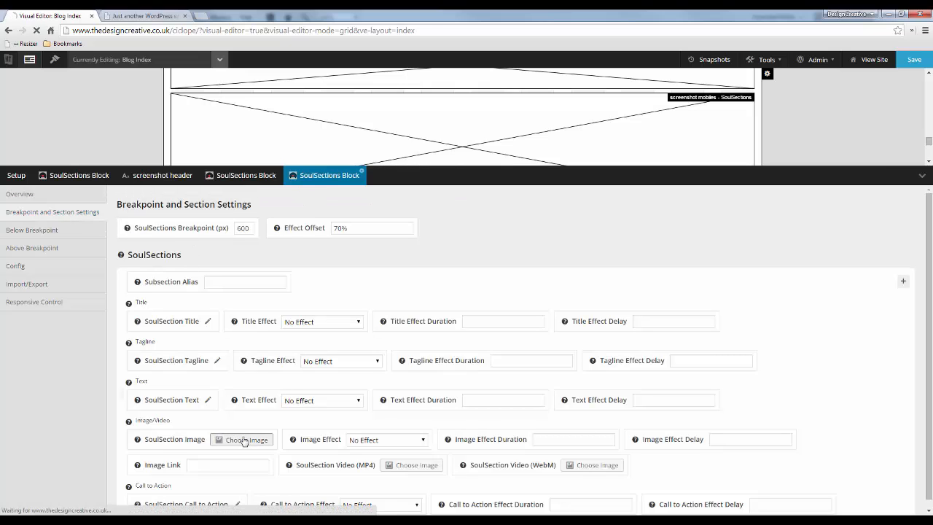
left_click(246, 439)
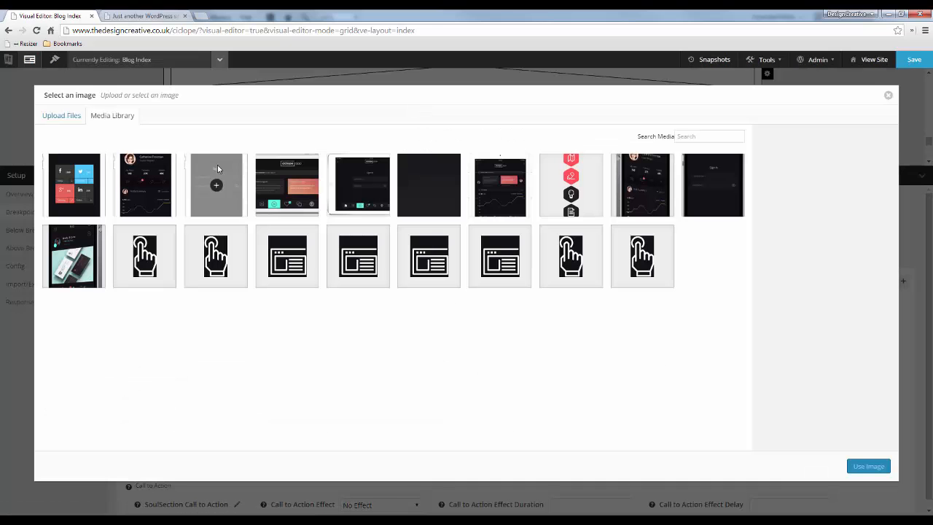
left_click(307, 182)
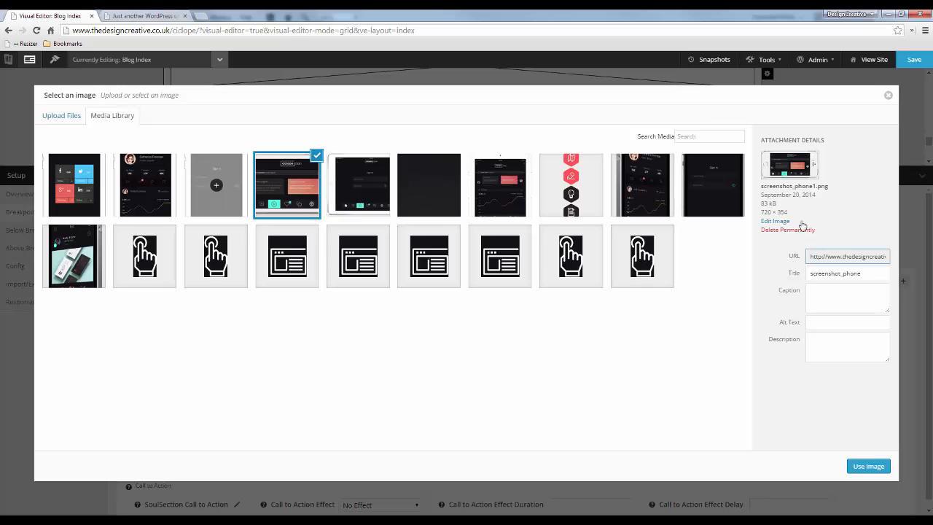
left_click(861, 465)
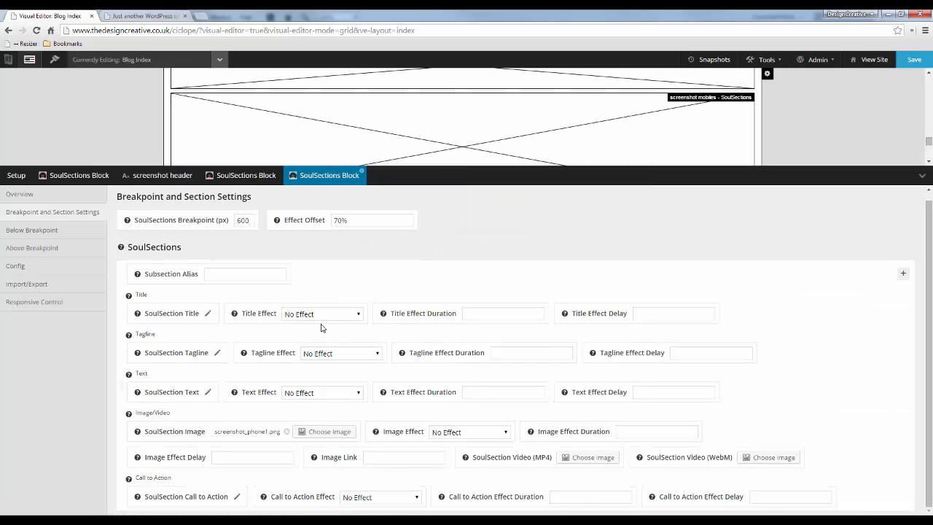
- Set the image effect to Rotate In Down Left with a duration of 1s
left_click(457, 436)
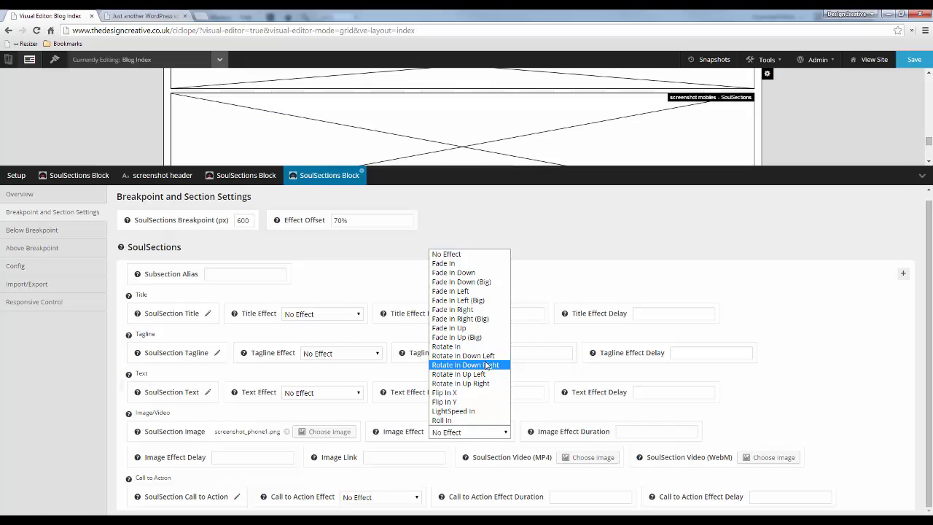
left_click(491, 357)
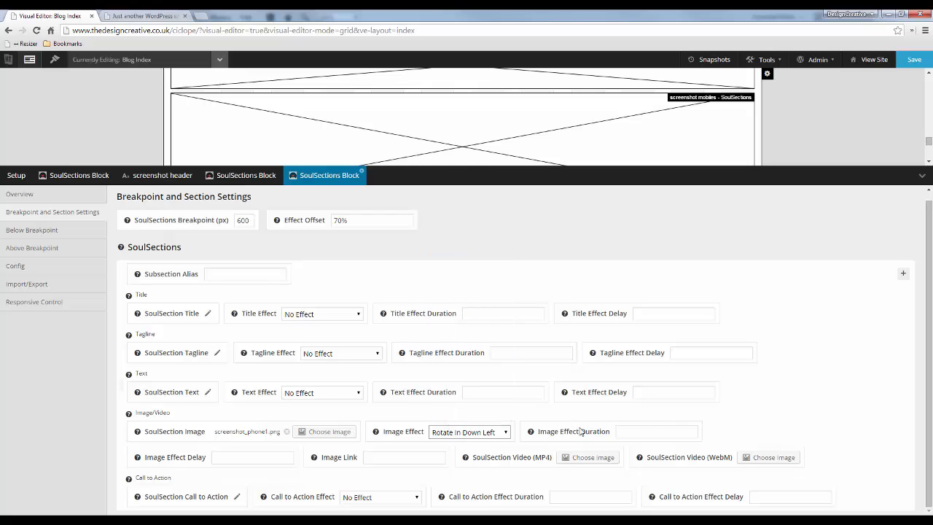
left_click(644, 432)
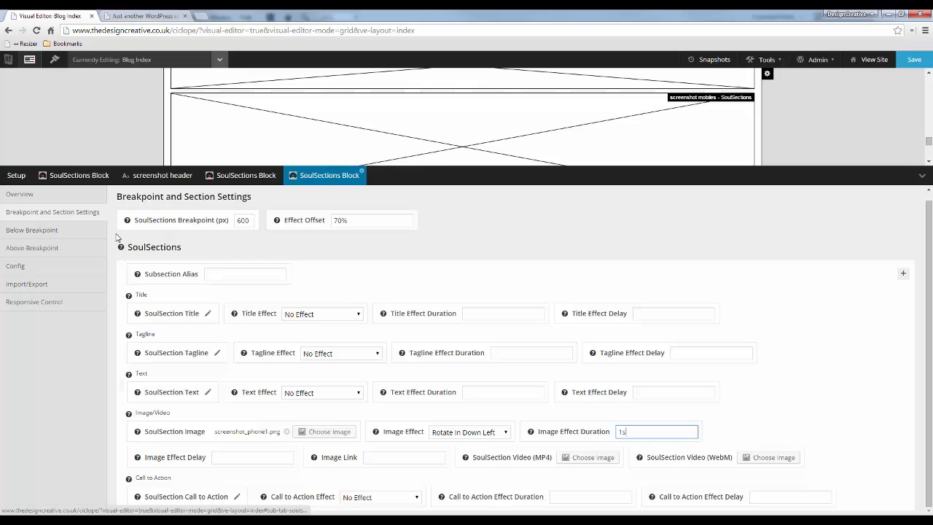
- For above the breakpoint, set the image width to 729px, the image area width to 100% and the image alignment to Right
left_click(49, 250)
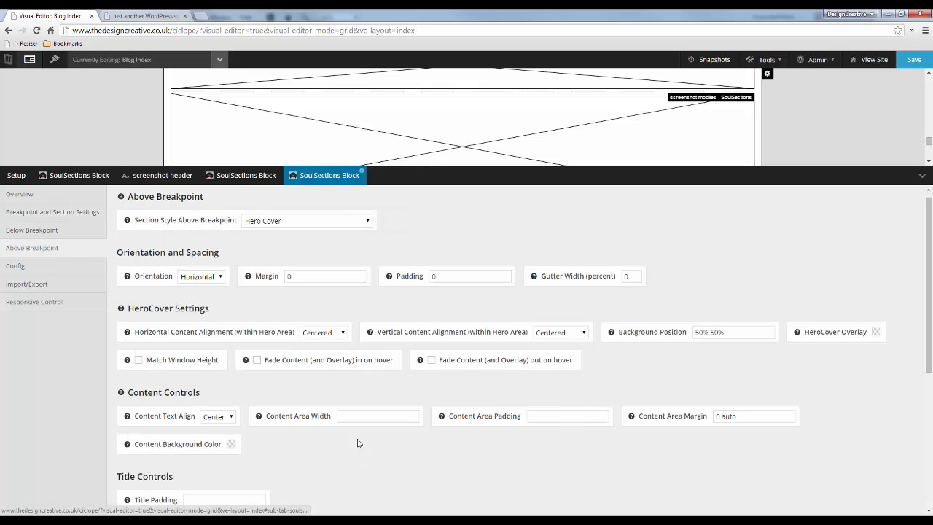
scroll(358, 449, "down", 3)
left_click_drag(494, 471, 410, 470)
type("72")
left_click_drag(342, 470, 284, 470)
key("BackSpace")
type("100%")
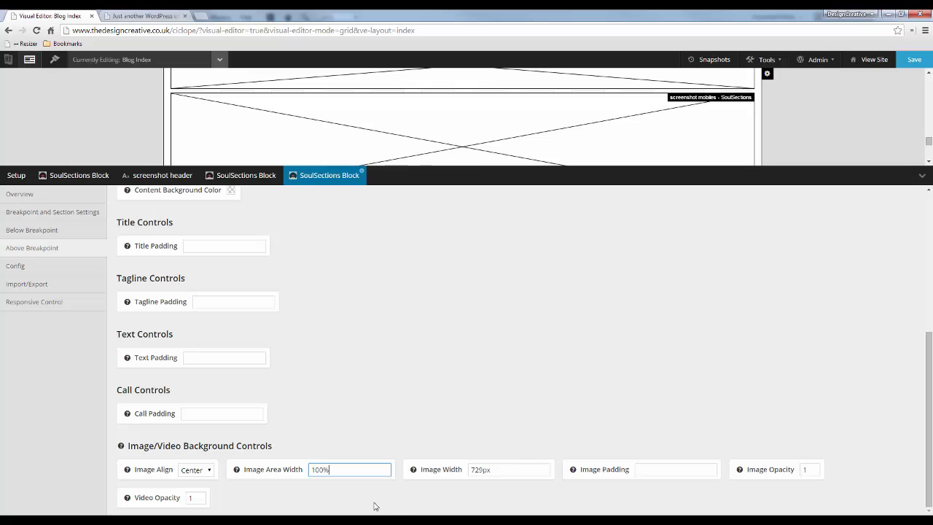
left_click(201, 475)
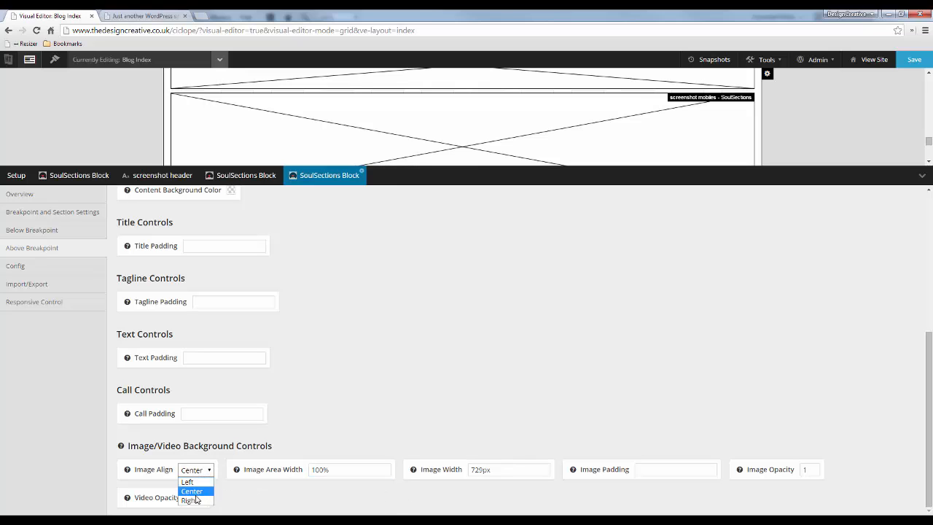
left_click(193, 500)
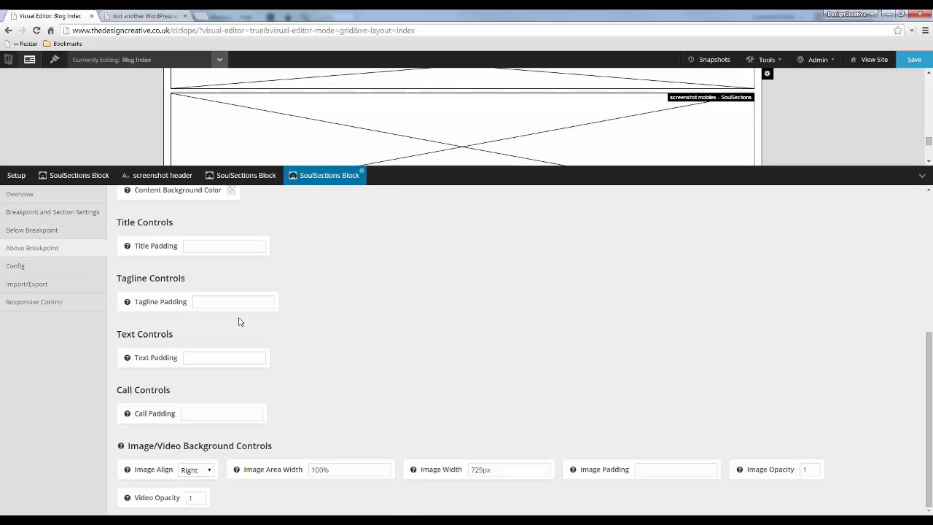
- For below the breakpoint, set the image area width to 100% and the image width to 720
left_click(50, 211)
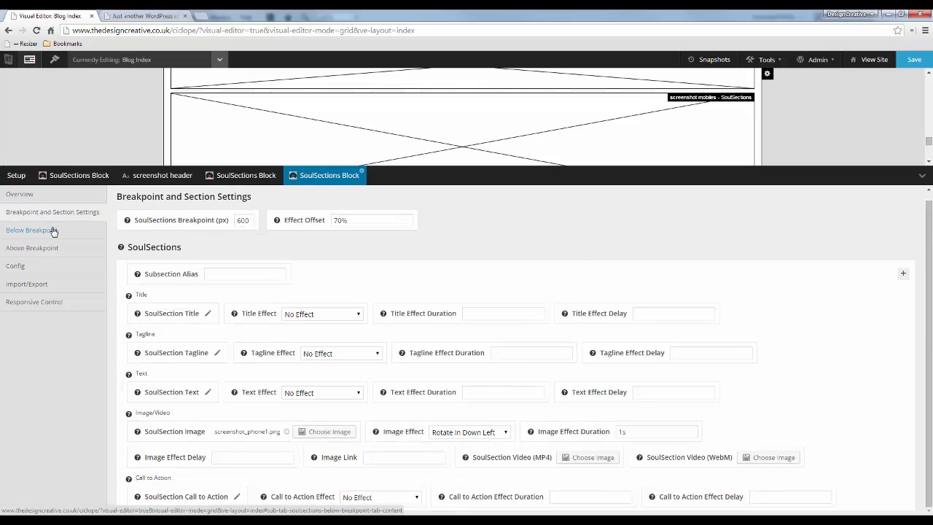
left_click(24, 230)
scroll(317, 358, "down", 3)
scroll(234, 480, "down", 2)
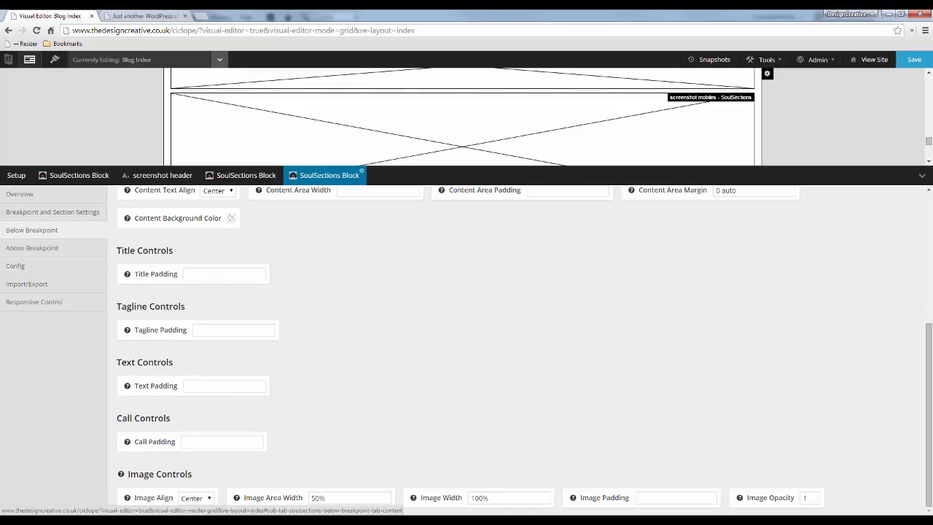
left_click_drag(356, 498, 243, 482)
type("100")
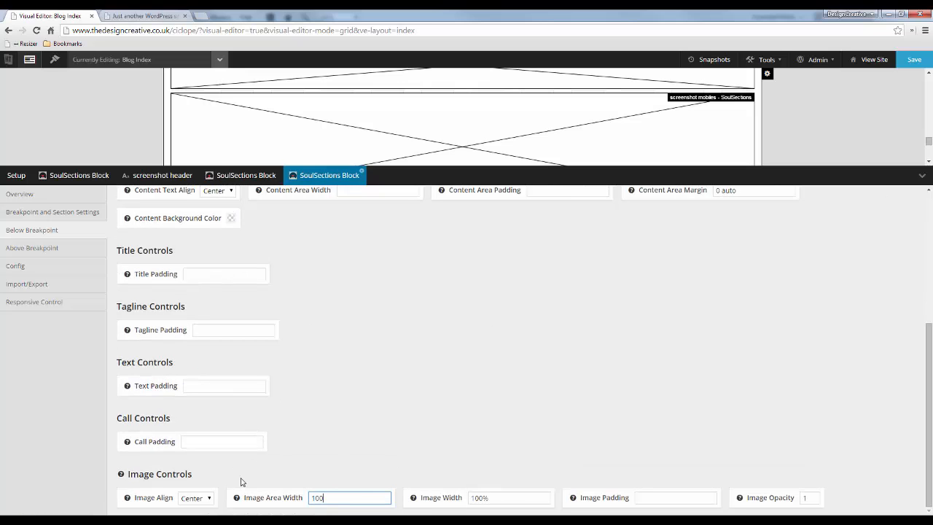
left_click_drag(503, 502, 440, 508)
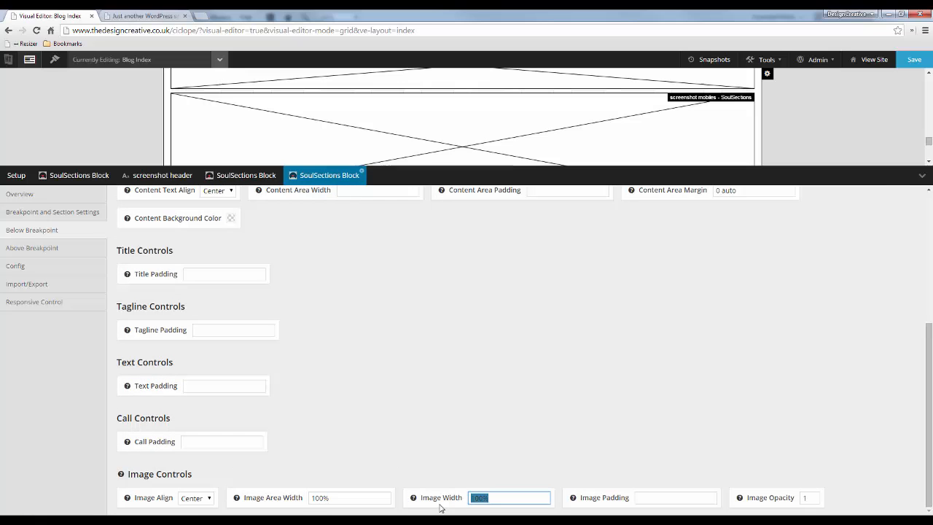
type("720")
- Set the new block's below-breakpoint section style to Image Only
scroll(256, 244, "up", 4)
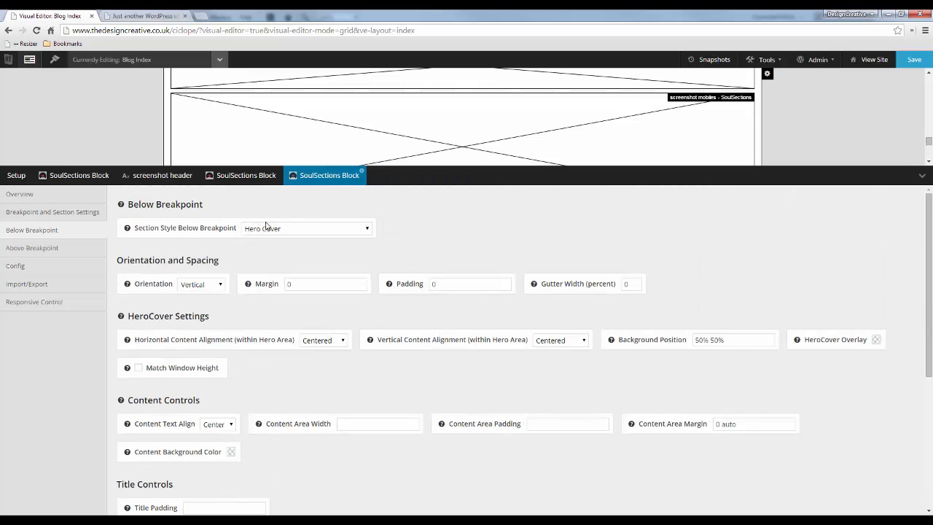
left_click(303, 231)
left_click(292, 304)
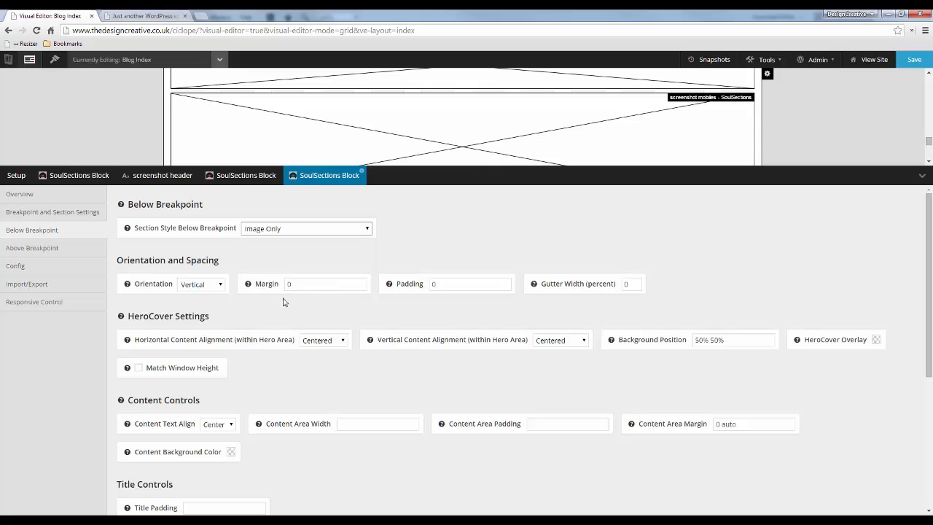
- Save the layout and reload the live site to check the phone image below the "Speaking of Ciclope" text
left_click(914, 59)
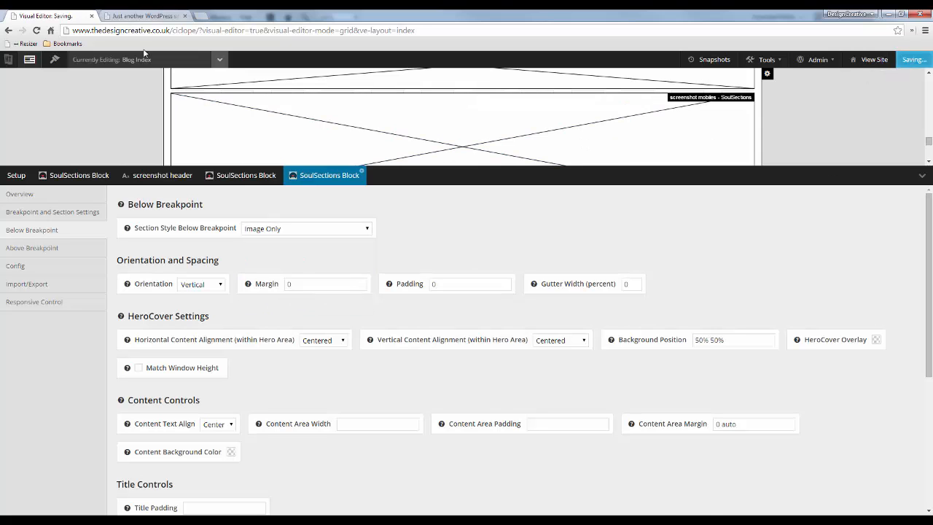
left_click(146, 15)
scroll(342, 315, "down", 4)
key("F5")
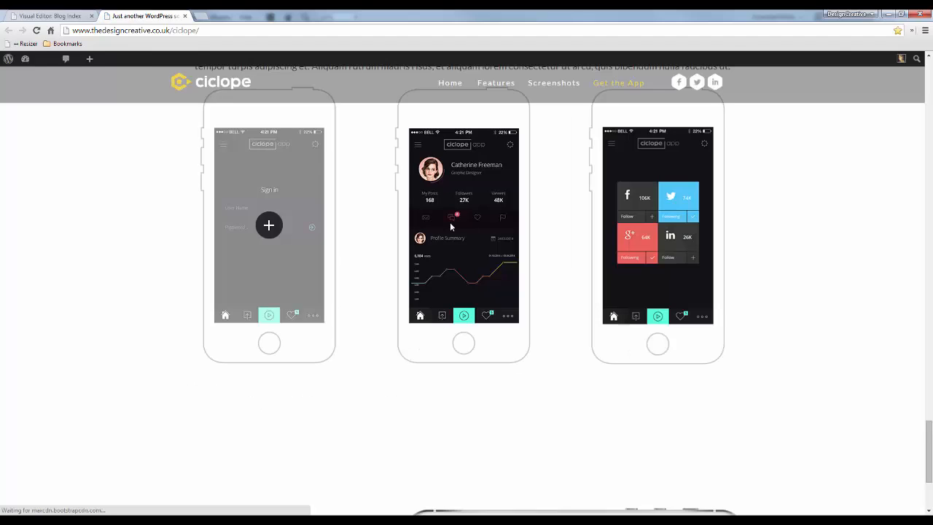
scroll(446, 226, "down", 2)
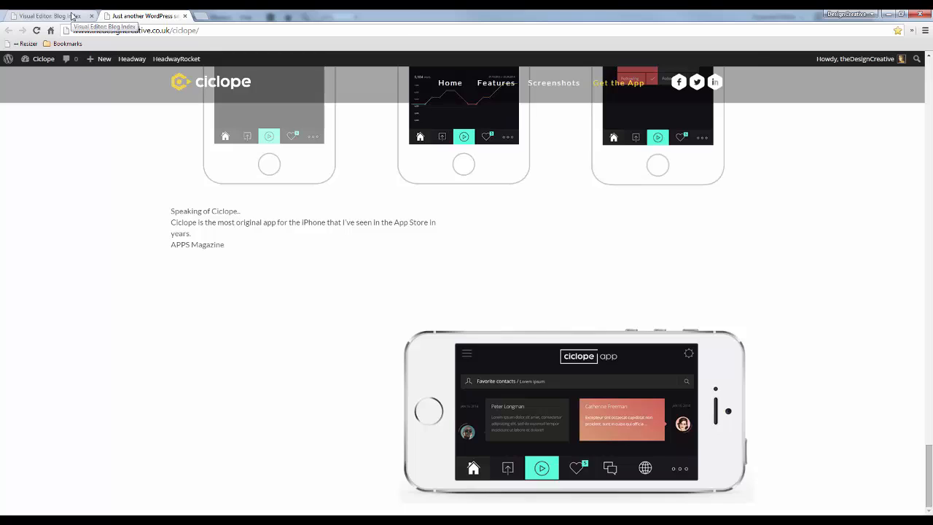
- Set the phone image block's above-breakpoint section style to Image Only, save, and reload the live site to check it
left_click(72, 16)
left_click(58, 249)
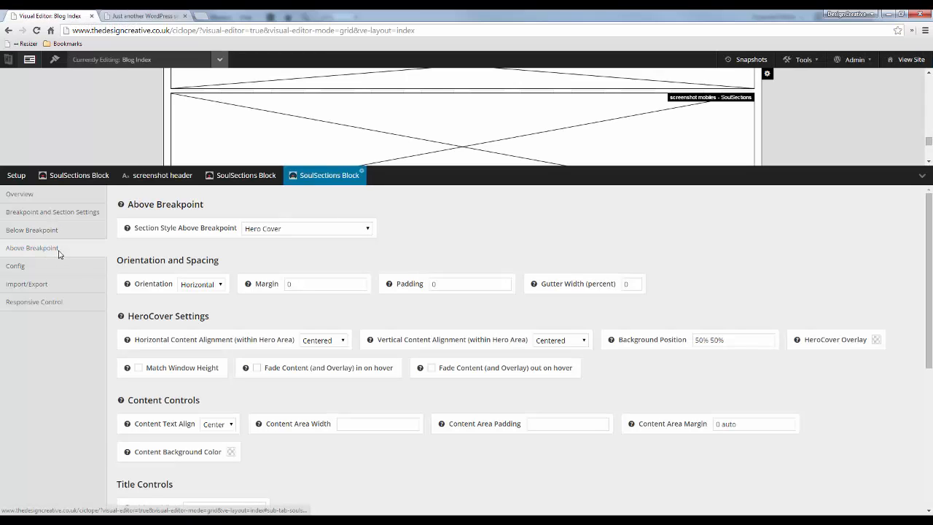
left_click(260, 230)
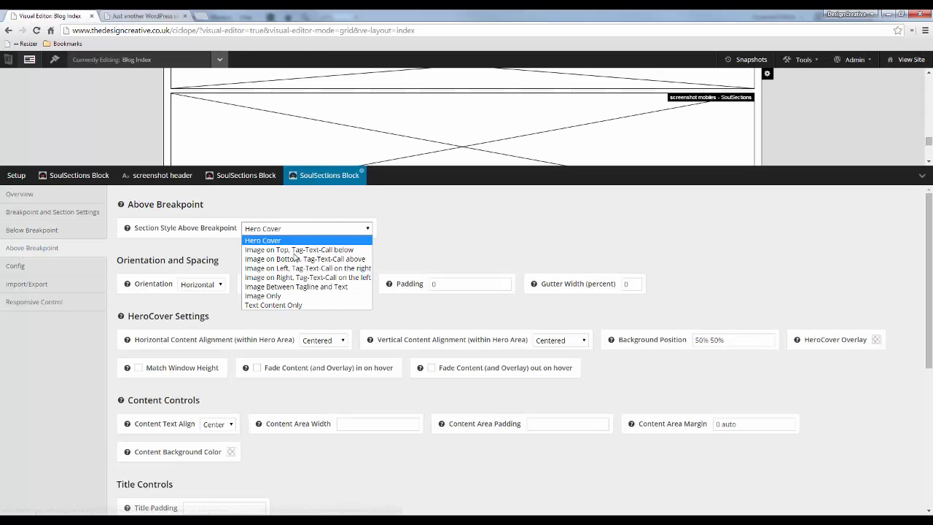
left_click(284, 295)
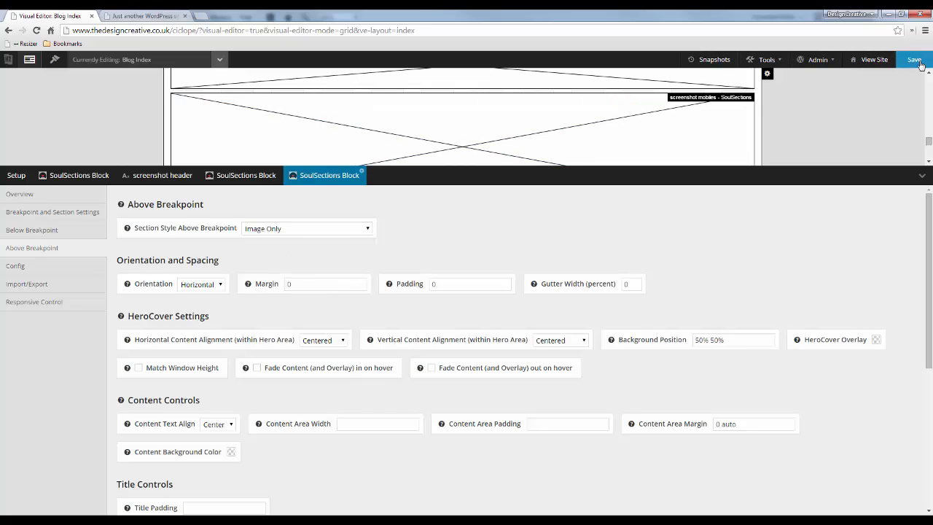
left_click(131, 16)
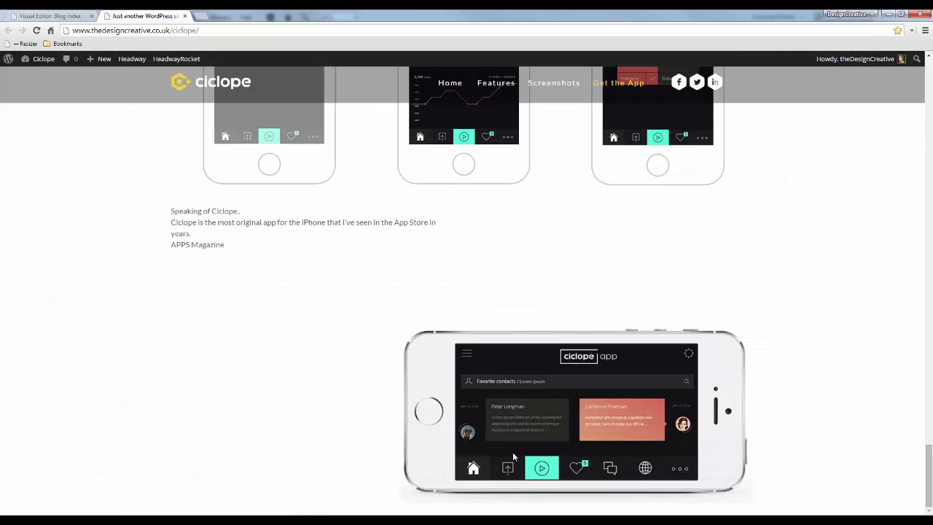
key("F5")
left_click(61, 13)
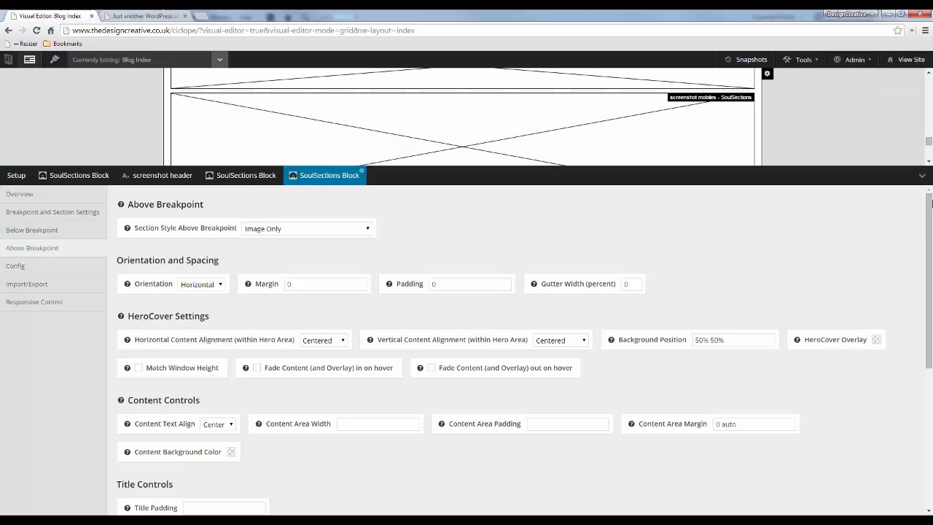
- Test the Screenshots navigation link on the live page and return to the visual editor
left_click(922, 177)
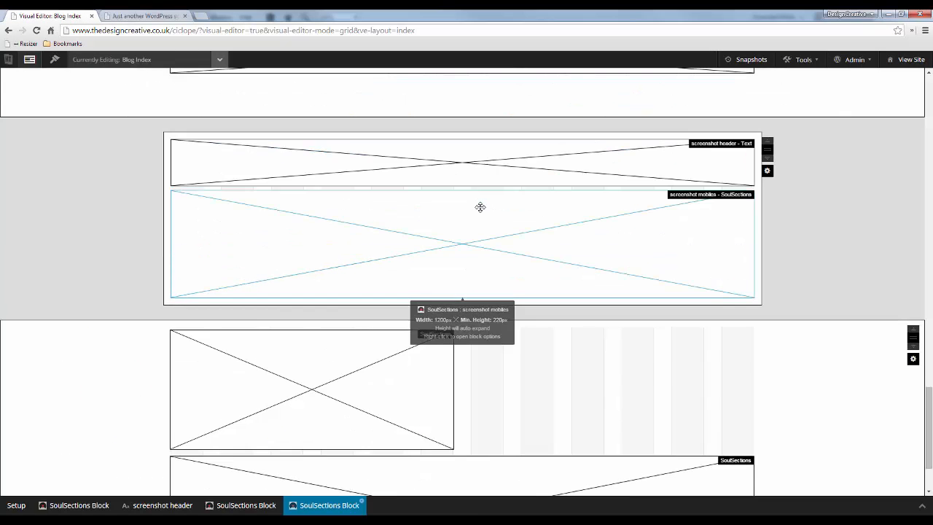
left_click(165, 13)
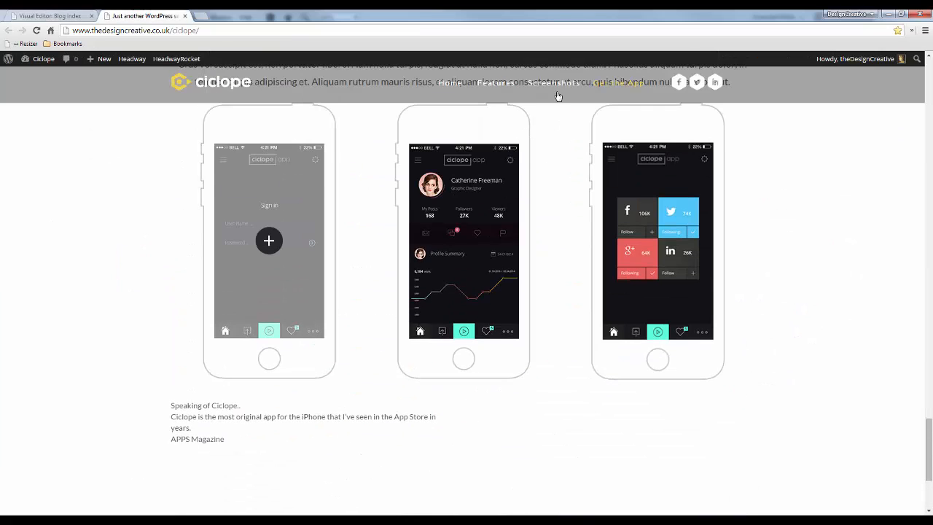
scroll(560, 104, "up", 10)
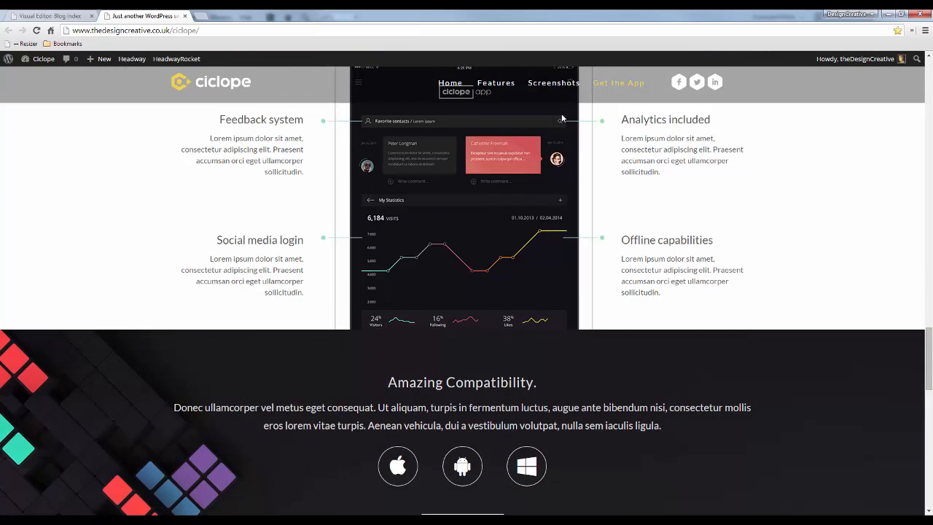
scroll(565, 109, "up", 4)
left_click(561, 85)
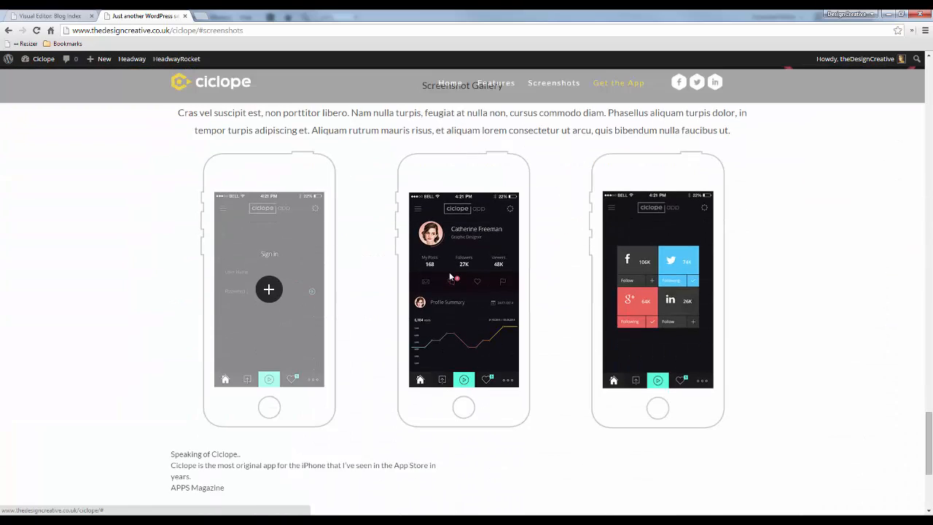
scroll(451, 276, "down", 4)
left_click(63, 16)
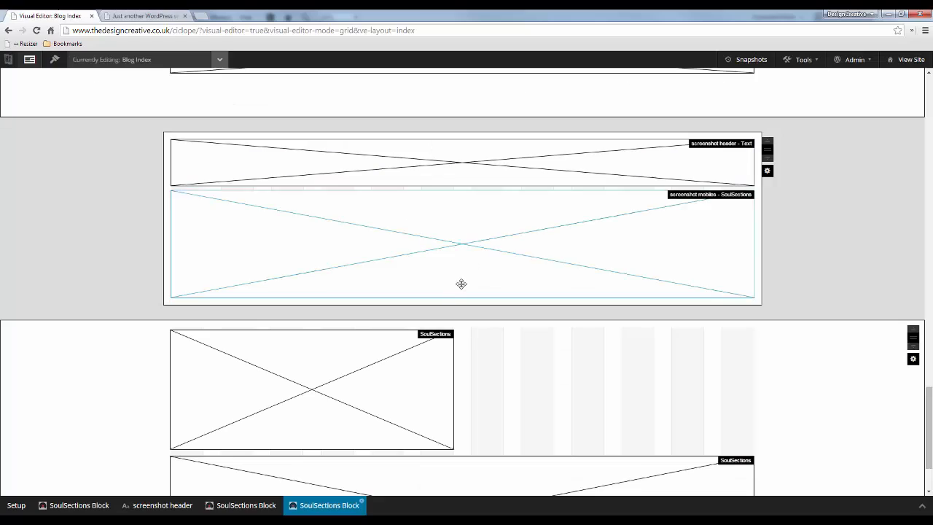
- Copy the anchor code from the block title in the features-interactive text block's configuration
scroll(445, 298, "up", 8)
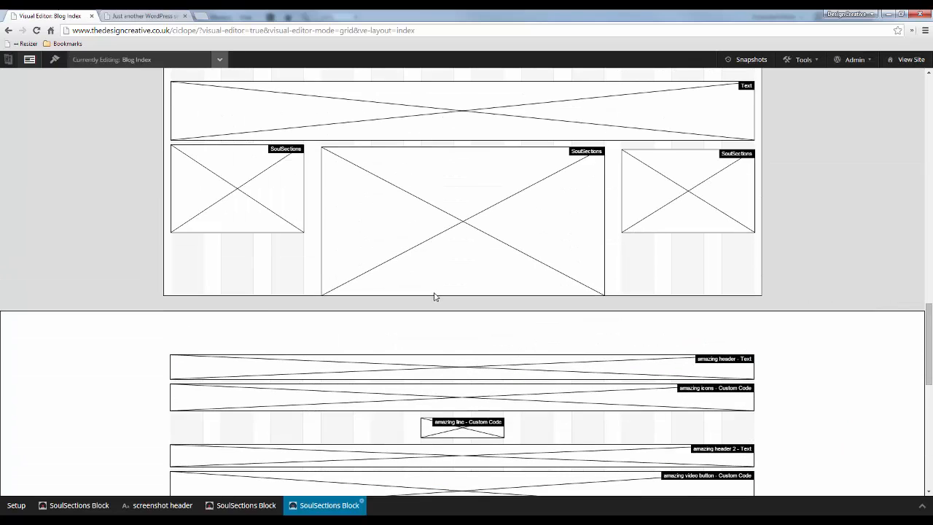
scroll(435, 296, "up", 10)
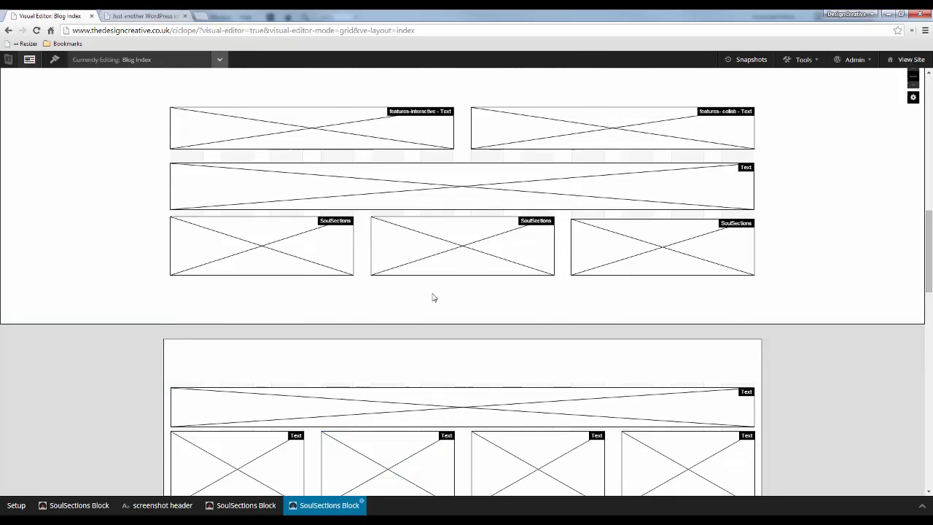
scroll(433, 297, "up", 2)
left_click(309, 221)
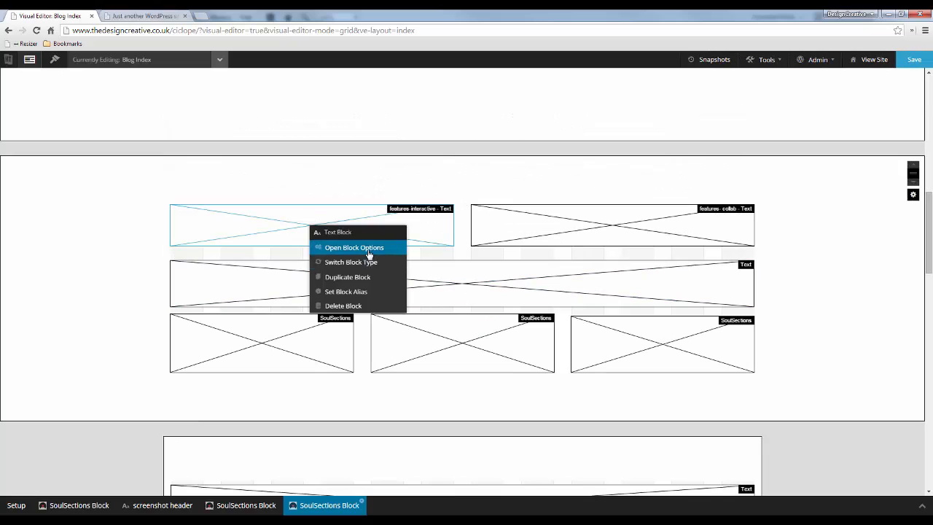
left_click(354, 248)
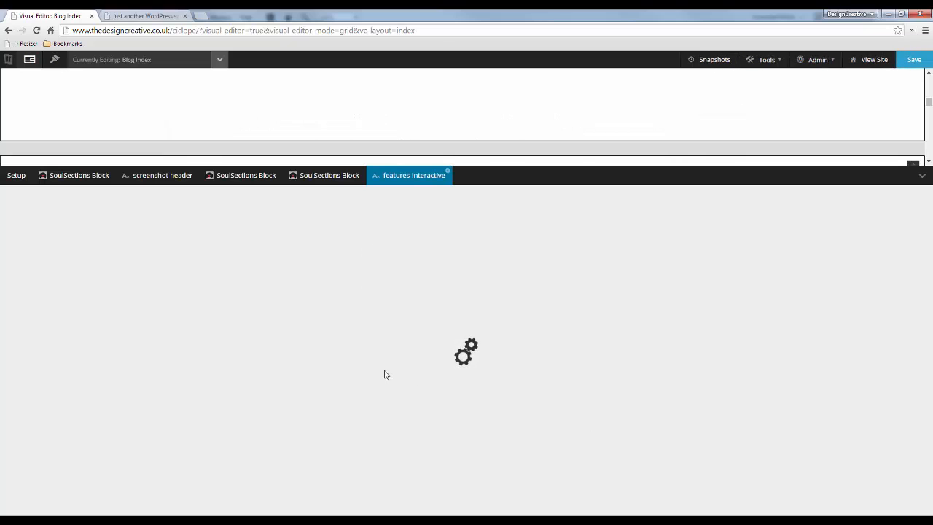
left_click(43, 213)
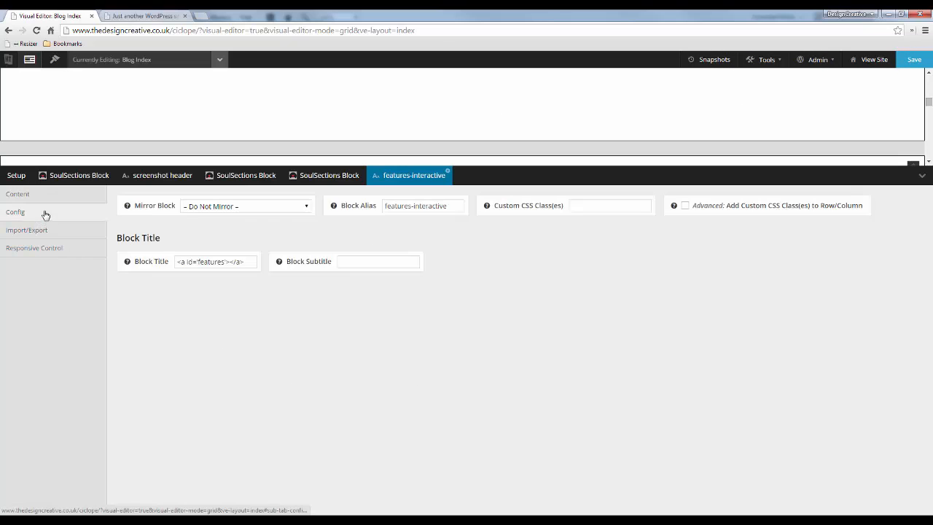
left_click_drag(178, 262, 186, 263)
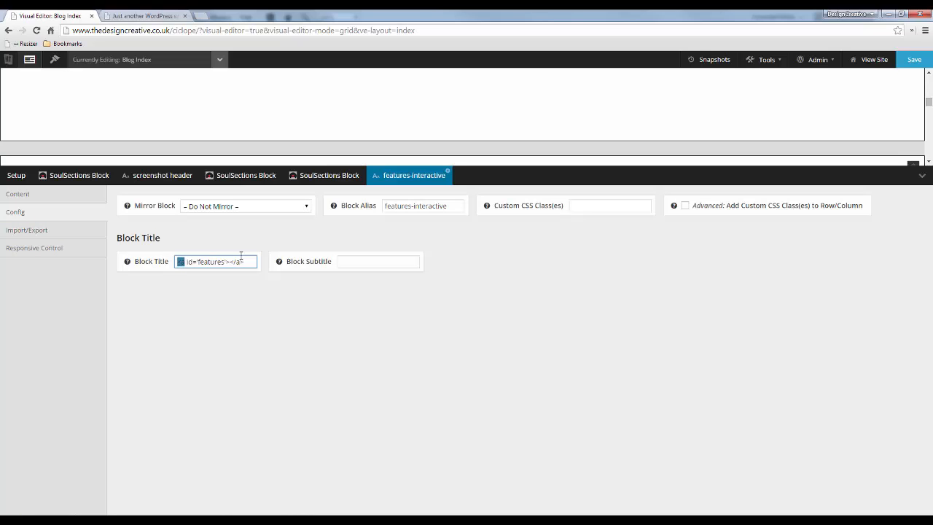
left_click_drag(244, 262, 154, 265)
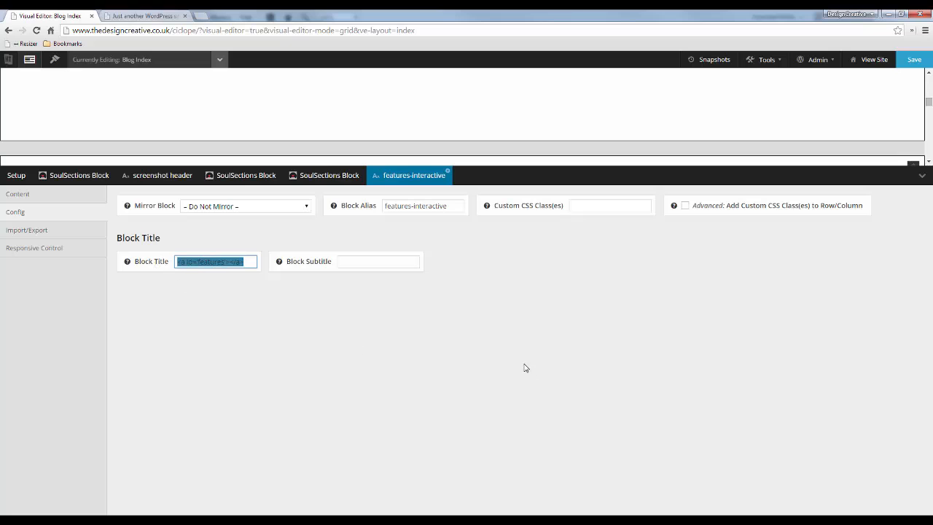
- Paste the copied <a id='features'></a> anchor into the block title of the screenshot header text block
left_click(323, 174)
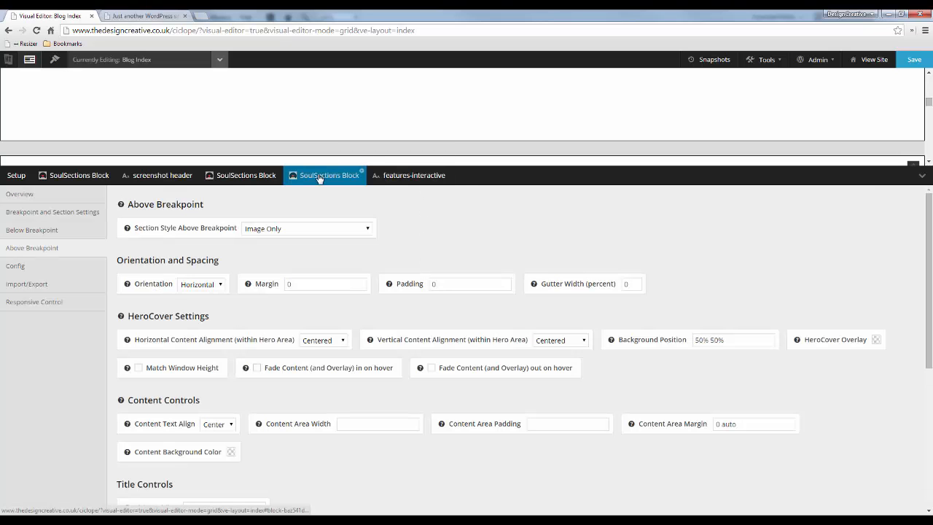
left_click(236, 177)
scroll(503, 110, "down", 12)
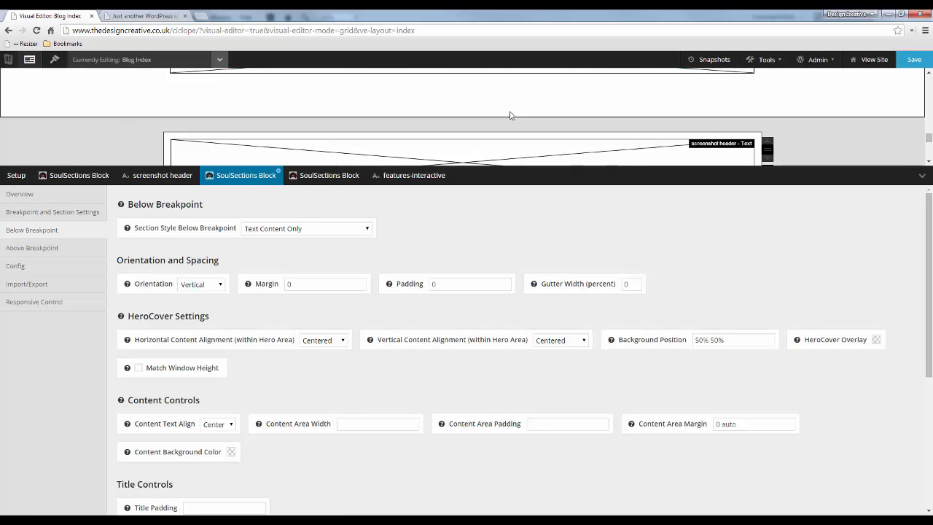
scroll(471, 117, "up", 5)
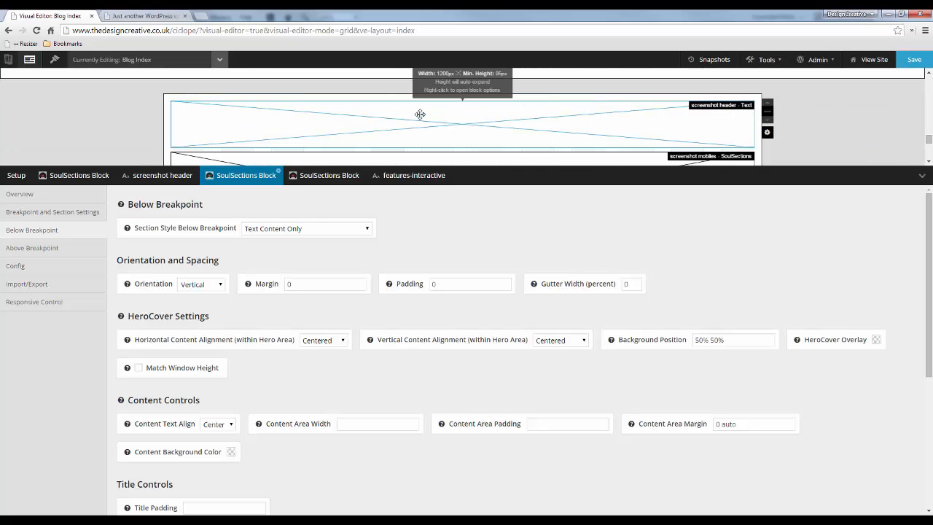
right_click(392, 109)
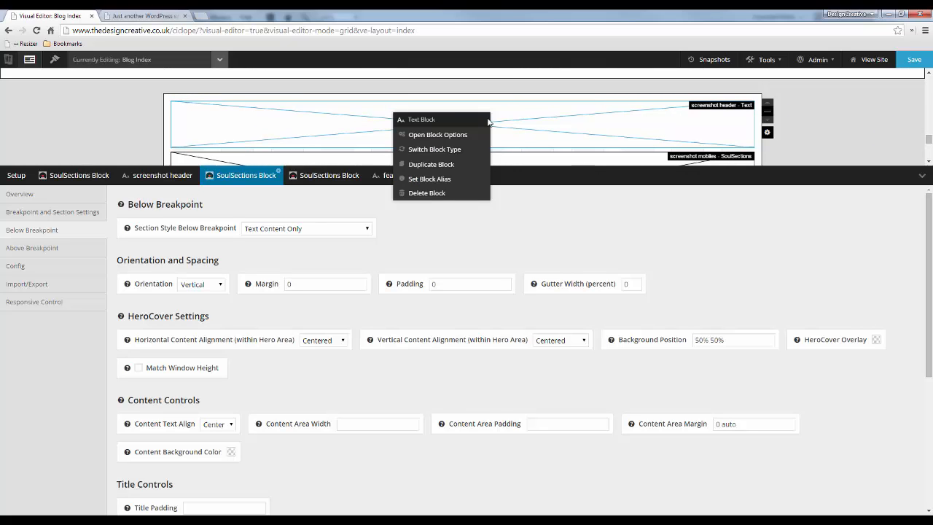
left_click(157, 176)
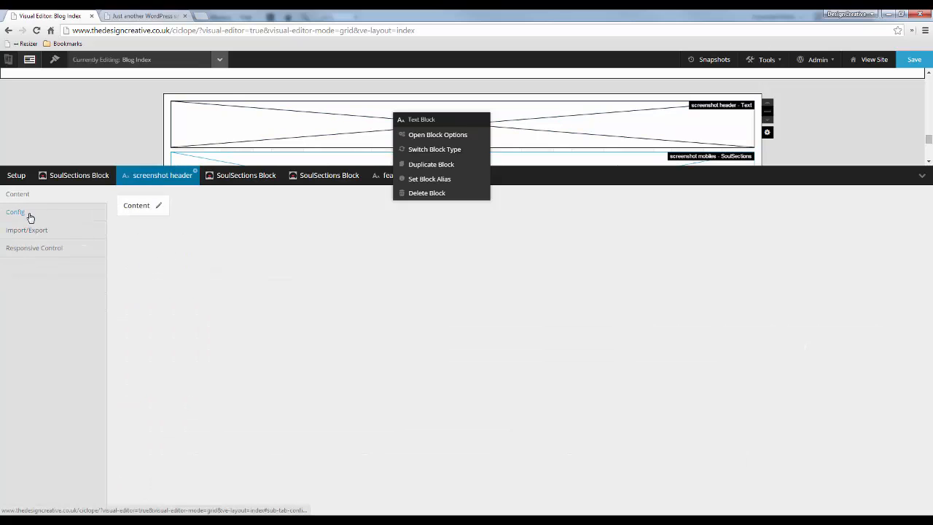
left_click(449, 135)
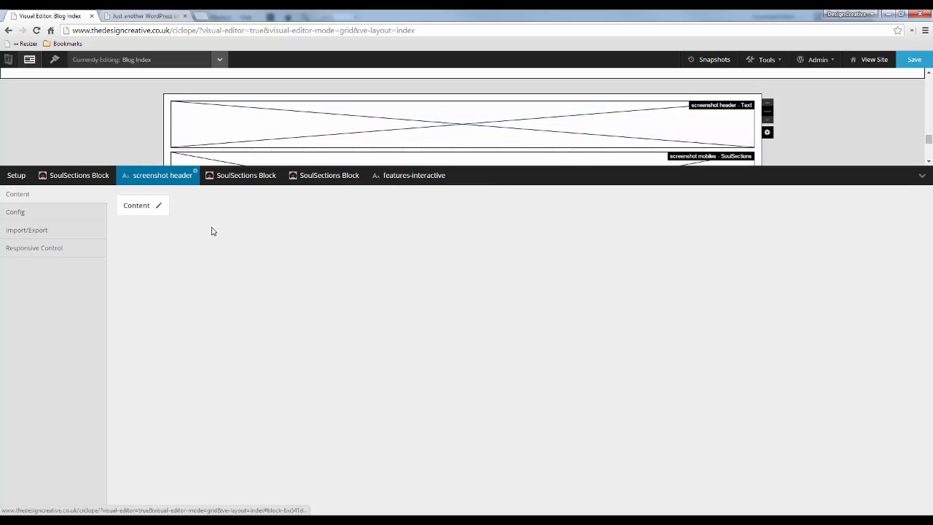
left_click(17, 212)
left_click(193, 262)
type("<a id=\"features\"></a>")
- Change the anchor id in the screenshot header's block title to screenshots and save the layout
double_click(206, 262)
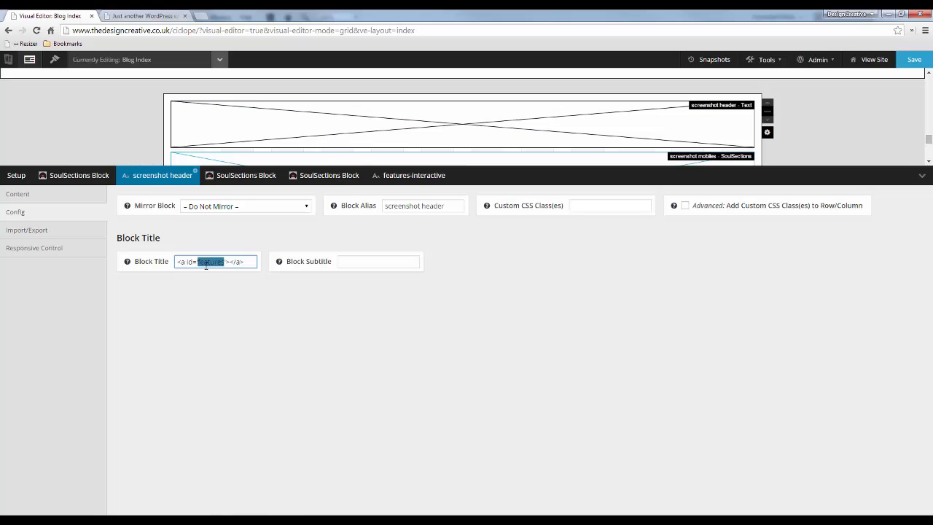
type("screenshot")
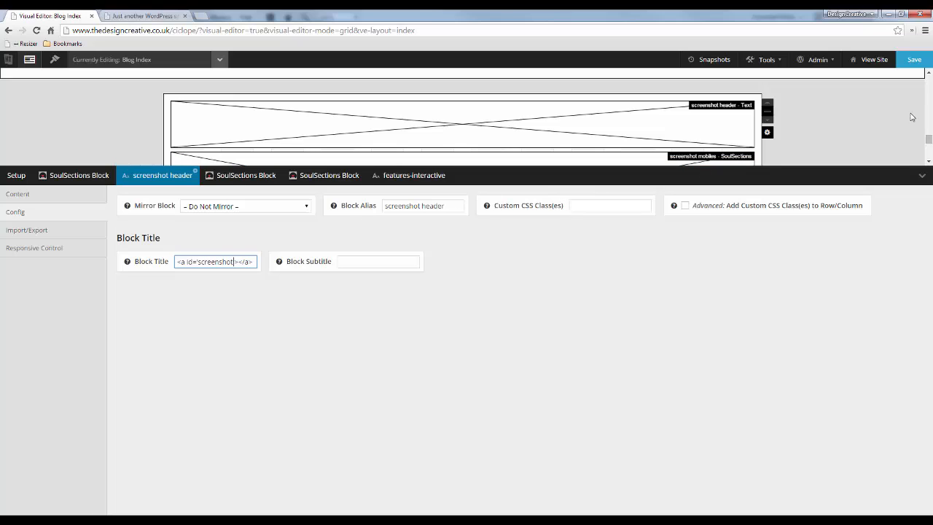
left_click(914, 64)
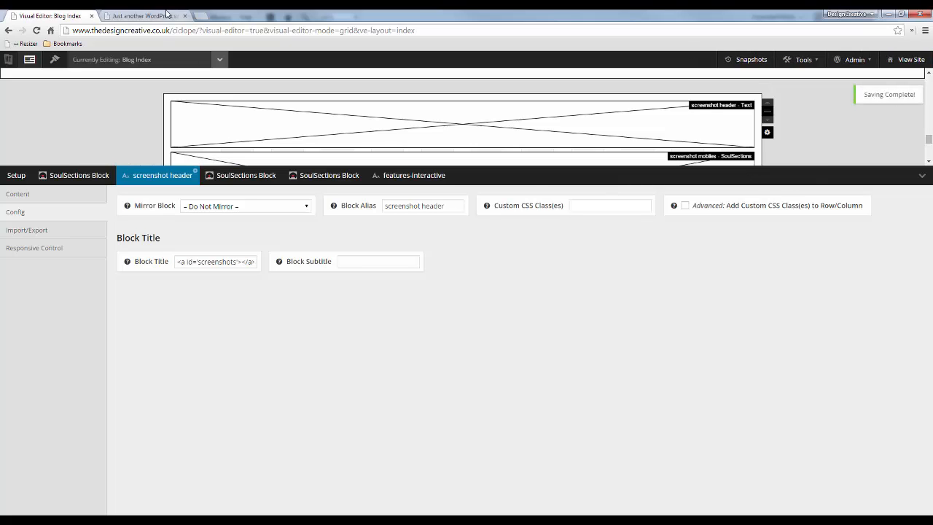
- Reload the live page, test the Screenshots navigation link, and return to the block grid in the visual editor
left_click(172, 14)
scroll(340, 175, "up", 20)
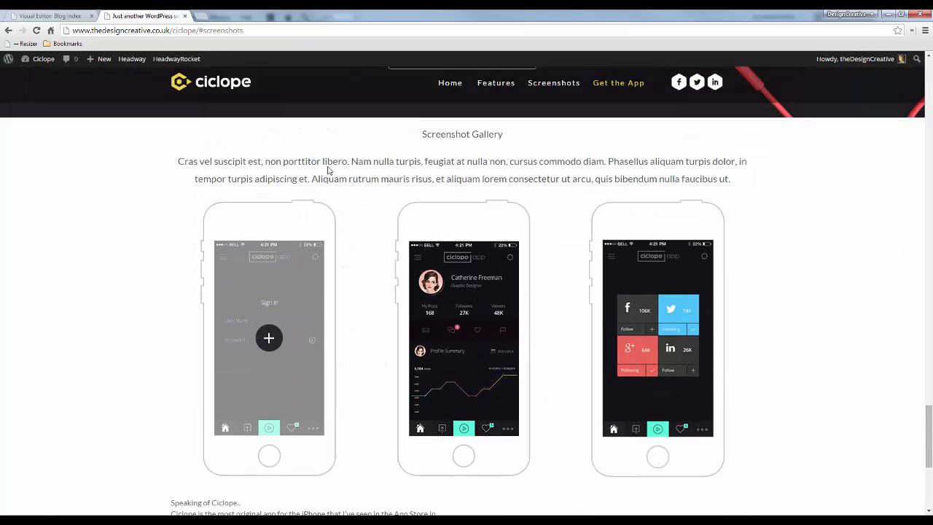
key("F5")
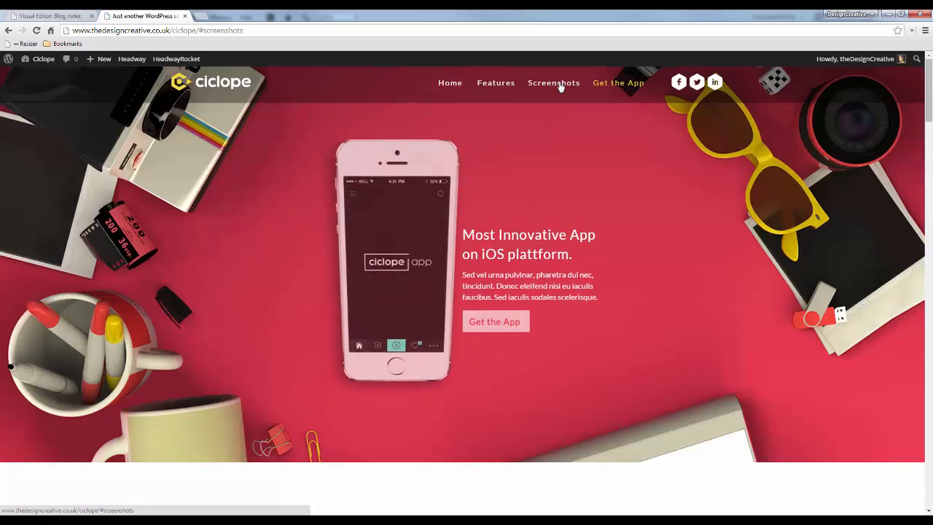
left_click(554, 83)
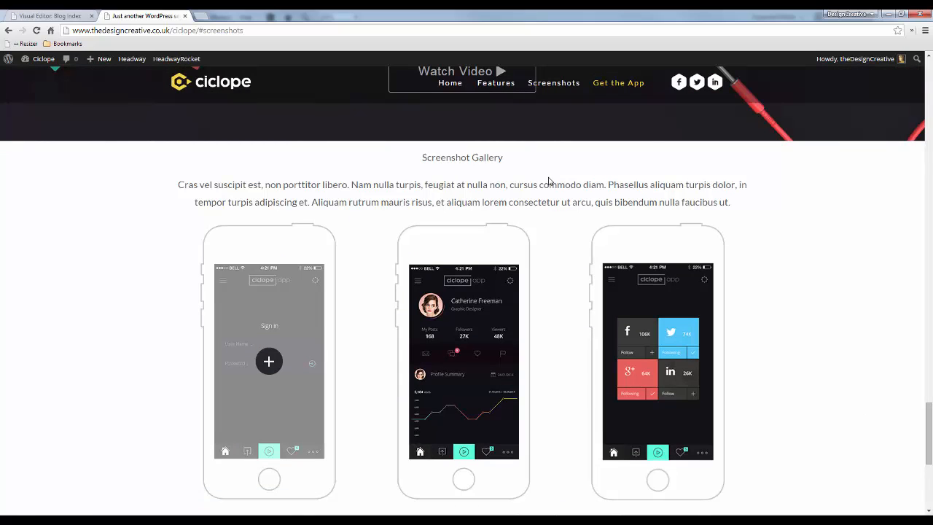
scroll(447, 226, "down", 4)
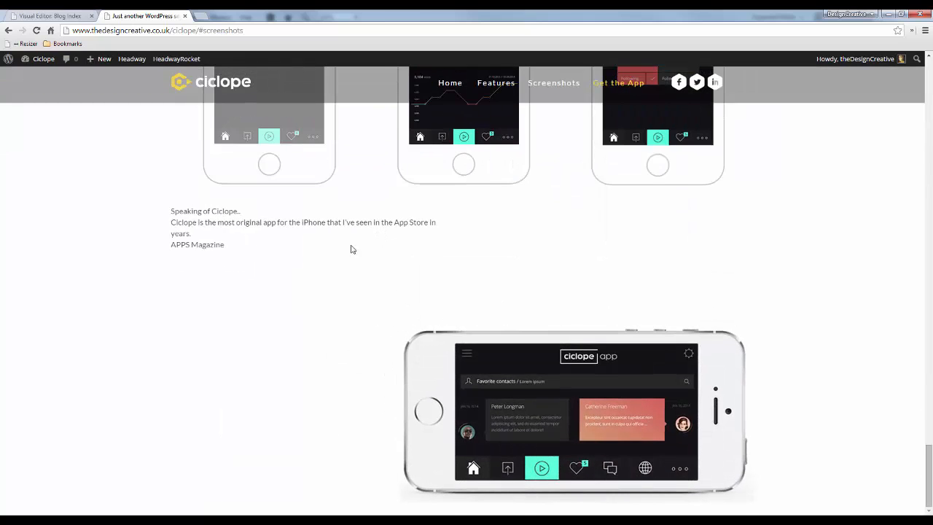
scroll(360, 243, "up", 4)
scroll(358, 217, "down", 3)
left_click(64, 15)
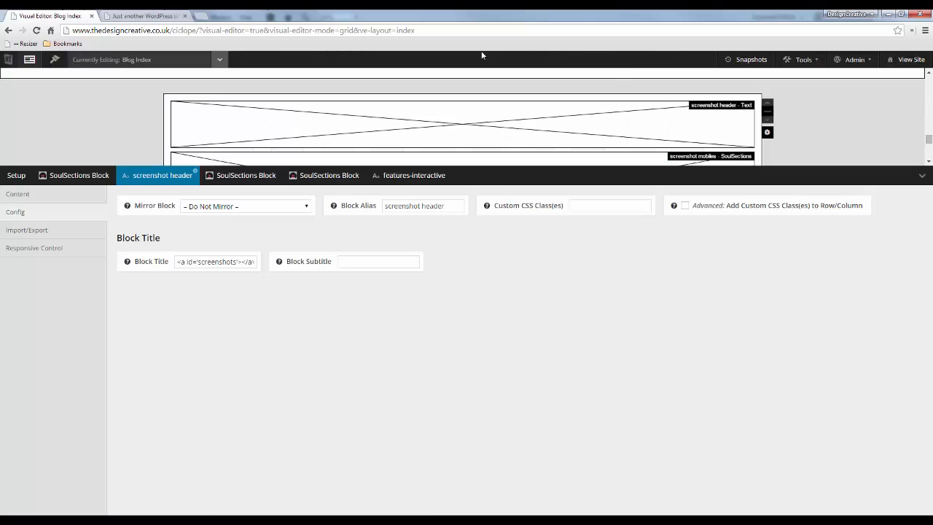
left_click(922, 176)
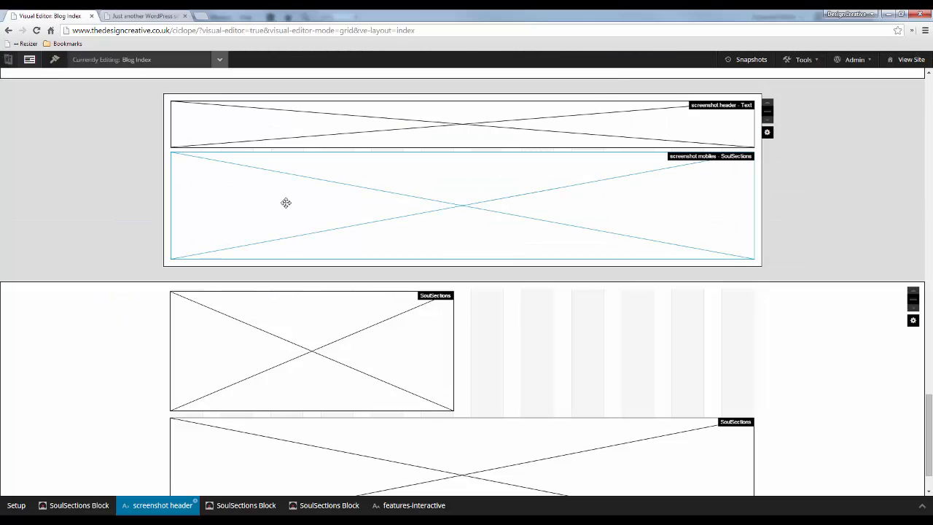
- Switch the visual editor to design mode and copy the style properties of the "Creativity for everyone." heading
left_click(55, 61)
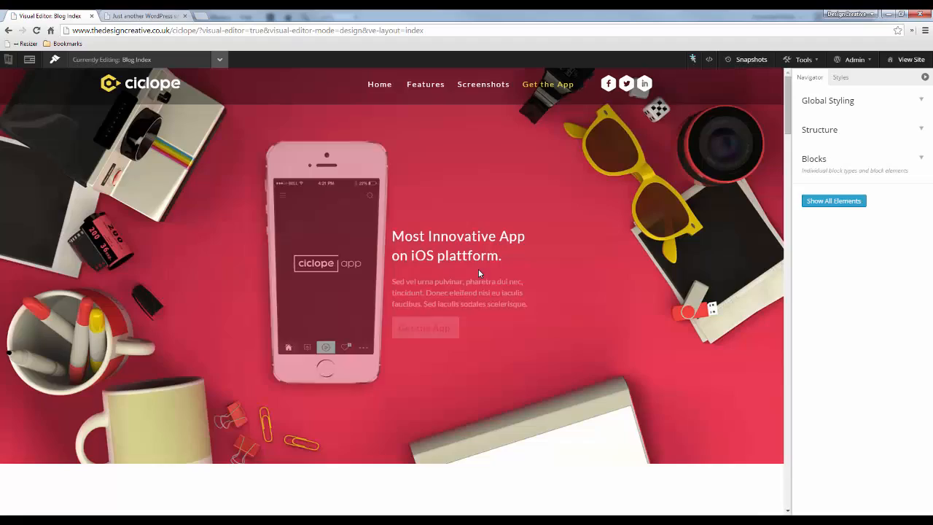
scroll(460, 268, "down", 10)
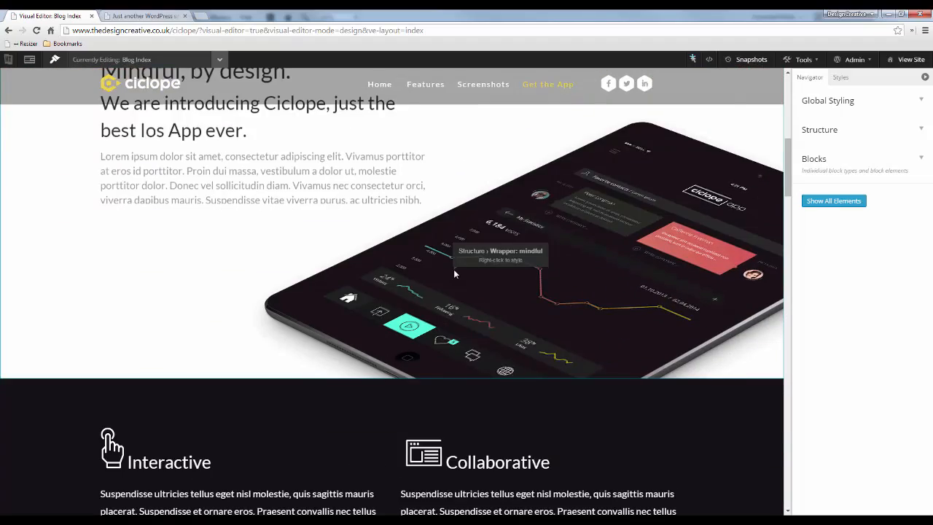
scroll(453, 270, "down", 10)
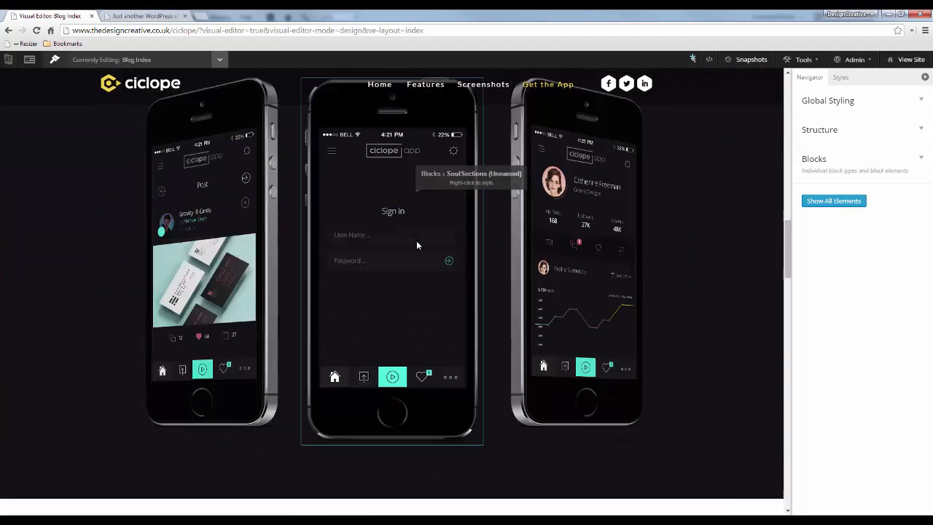
scroll(412, 252, "down", 3)
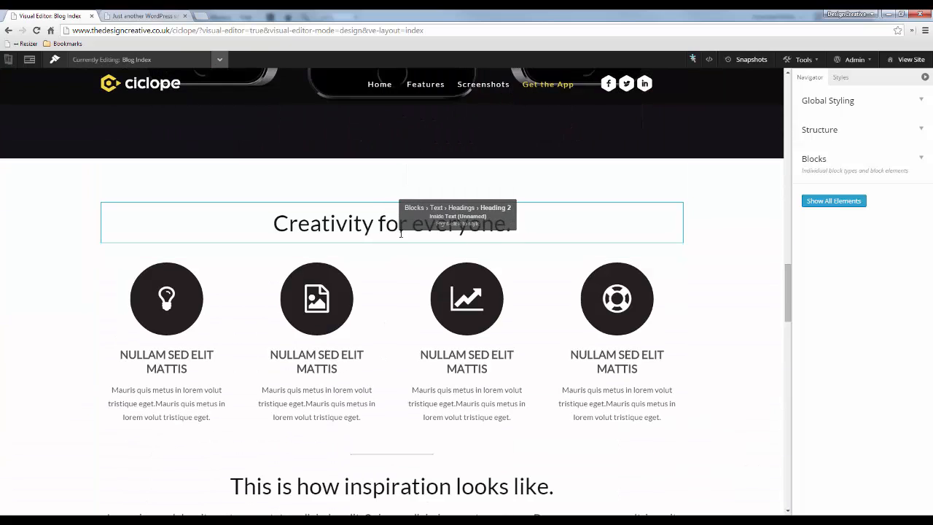
right_click(400, 233)
left_click(441, 259)
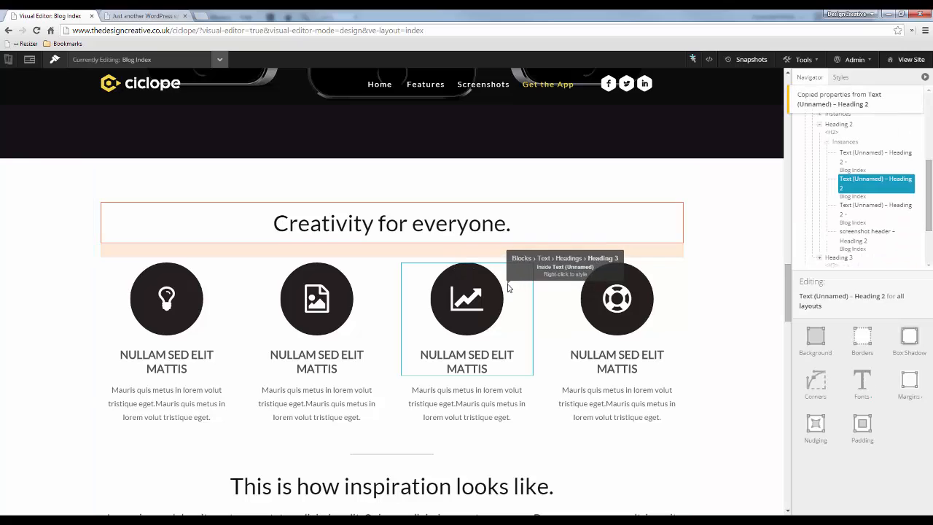
- Paste the copied heading properties onto the Screenshot Gallery Heading 2 instance in the screenshot header block
scroll(459, 253, "down", 5)
scroll(447, 249, "down", 13)
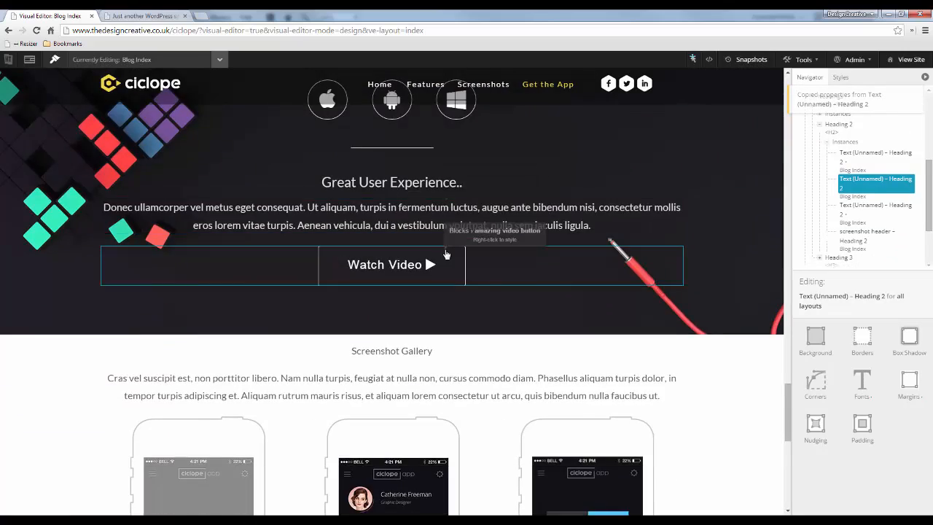
scroll(430, 248, "up", 3)
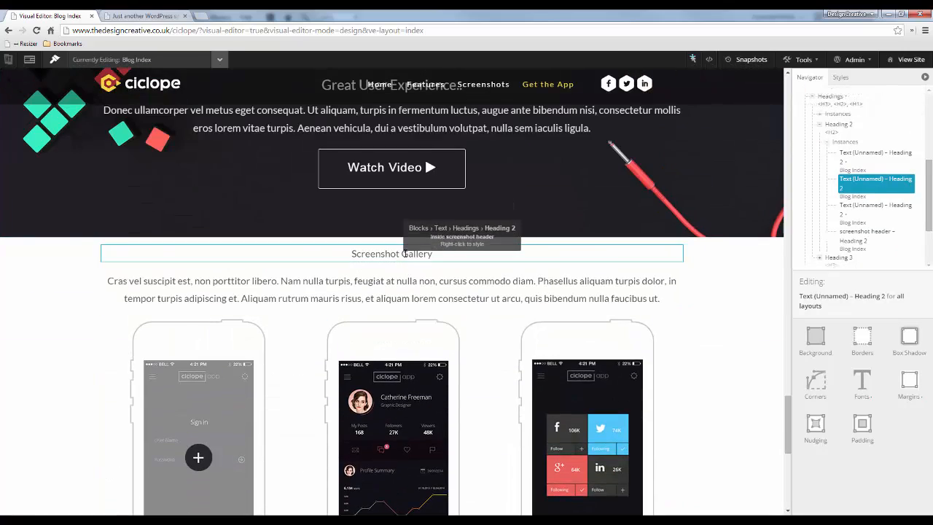
right_click(406, 255)
left_click(454, 277)
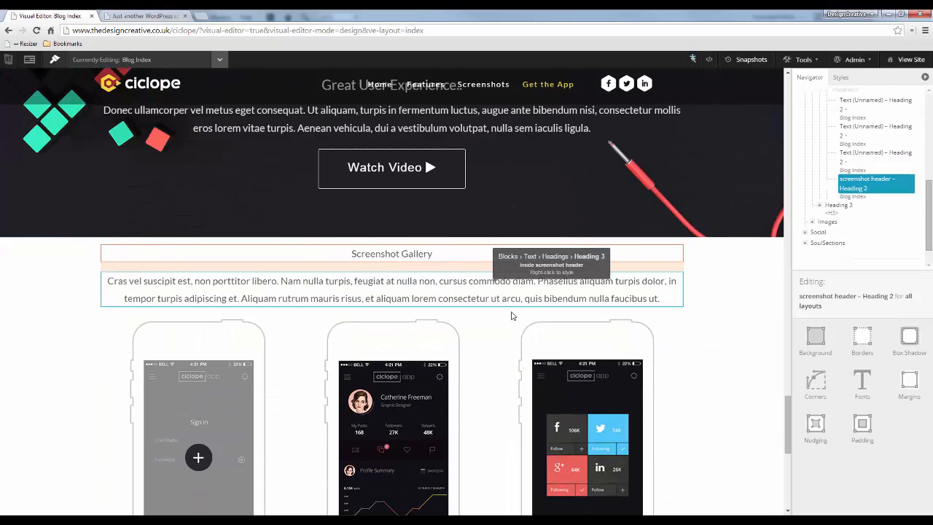
key("ctrl+v")
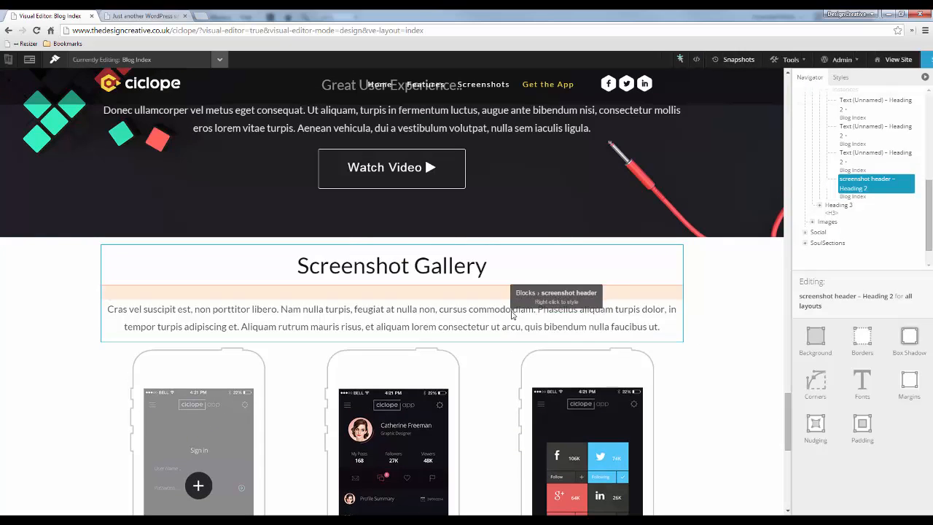
- Paste the same heading properties onto the SoulSections tagline instance below the screenshot phones
scroll(437, 292, "down", 5)
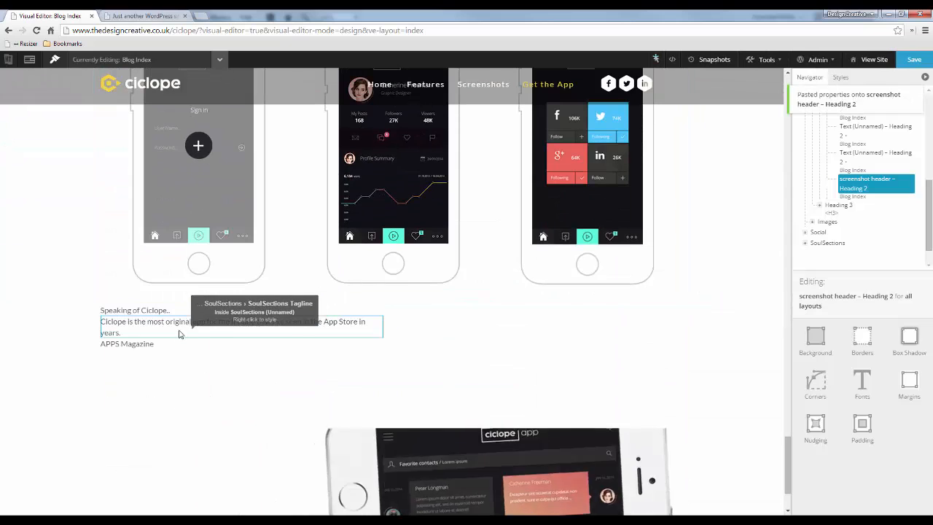
right_click(174, 335)
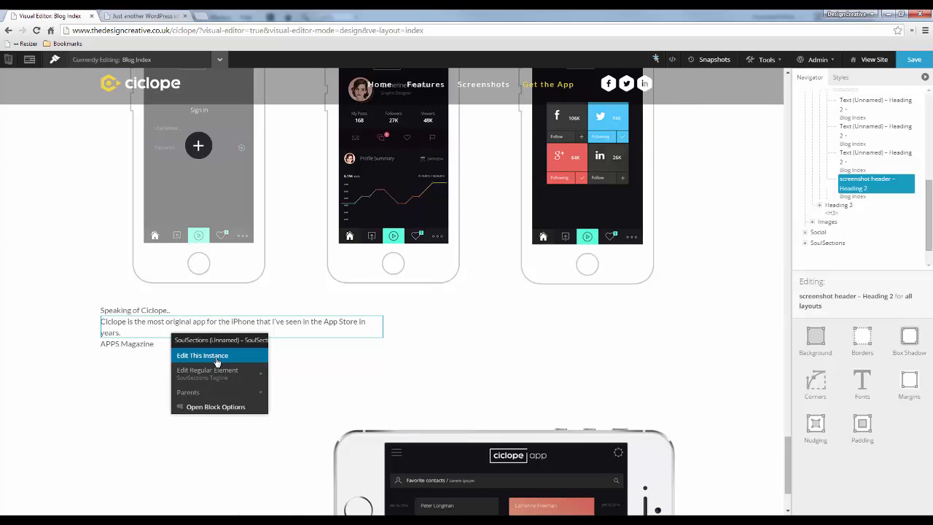
left_click(217, 355)
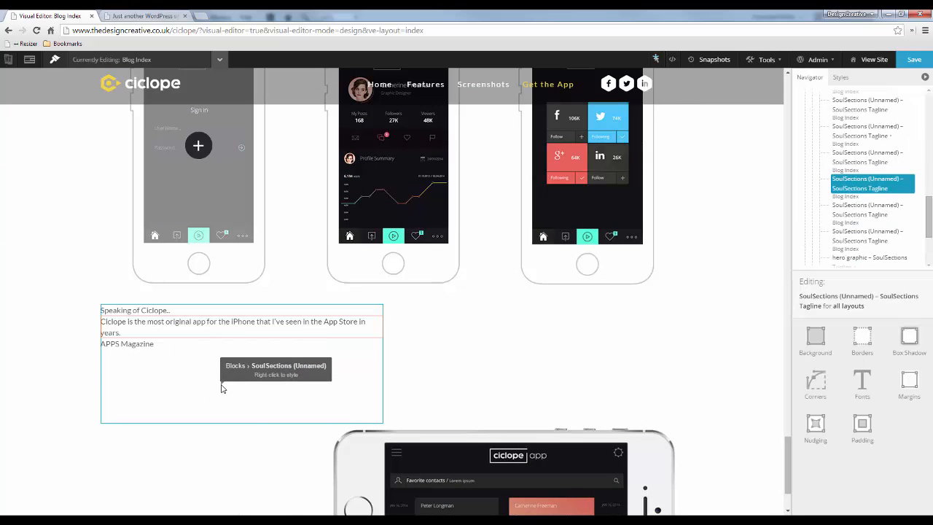
key("ctrl+v")
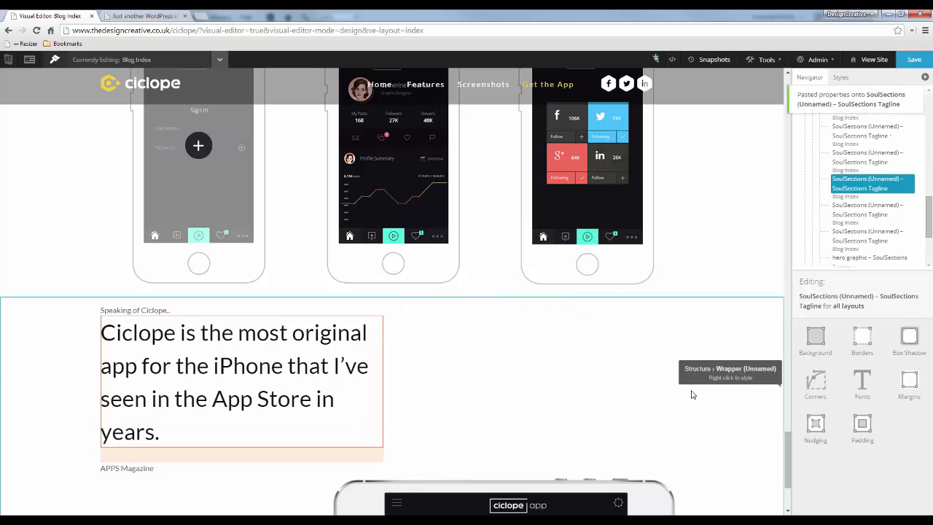
- Copy the style properties of the "Great User Experience.." Heading 3 instance in the amazing header 2 block
scroll(364, 336, "up", 5)
scroll(366, 235, "up", 2)
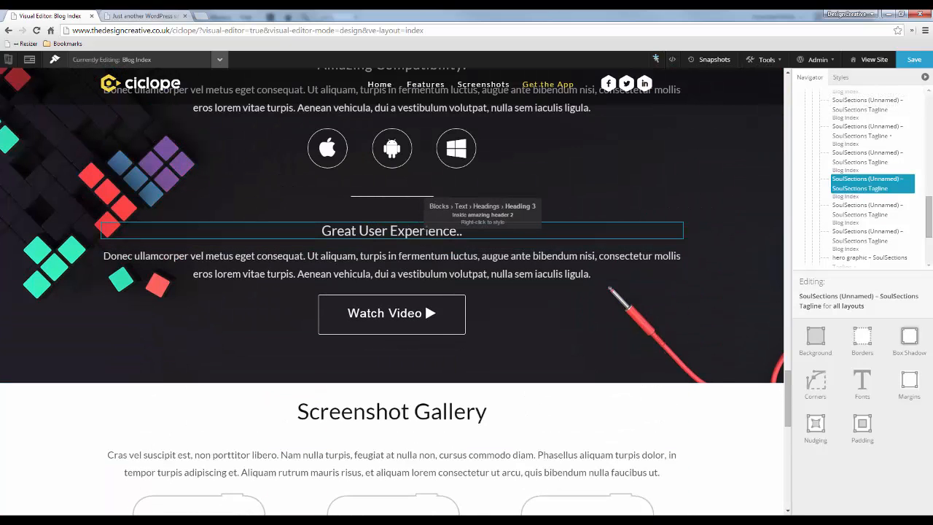
right_click(408, 235)
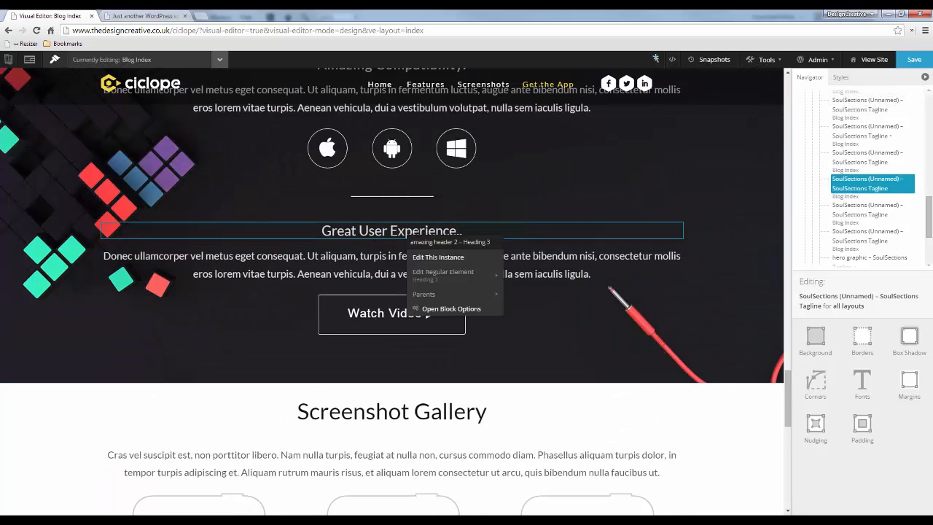
left_click(448, 259)
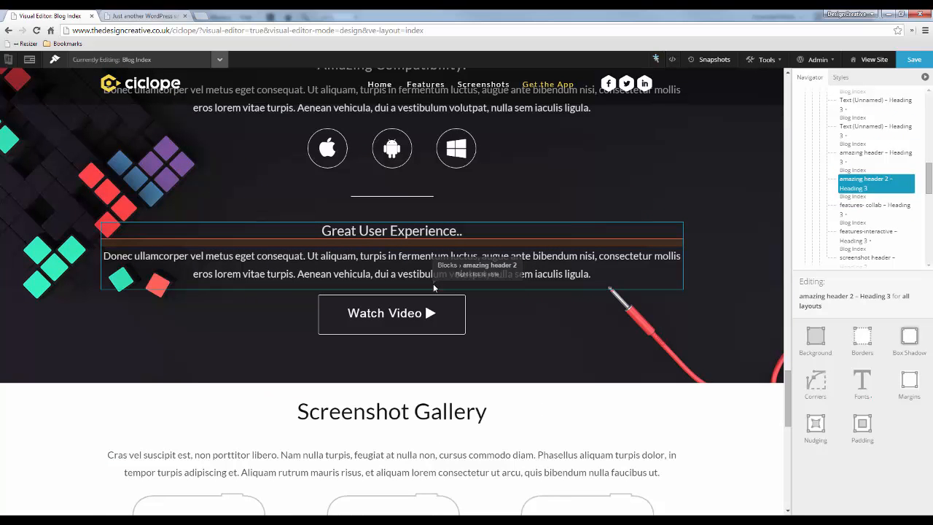
key("ctrl+c")
- Paste the copied Heading 3 properties onto the "Speaking of Ciclope.." SoulSections title instance
scroll(431, 286, "down", 10)
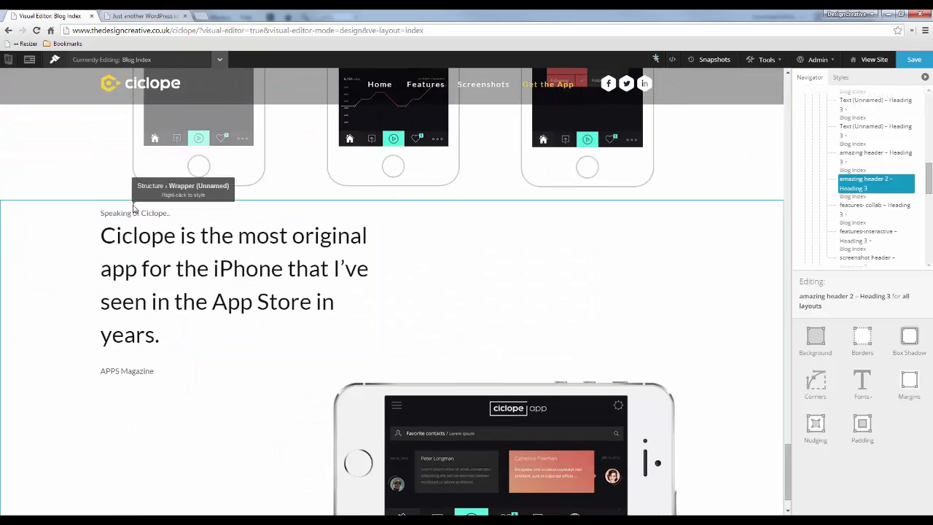
right_click(130, 218)
left_click(226, 231)
left_click(475, 262)
key("ctrl+v")
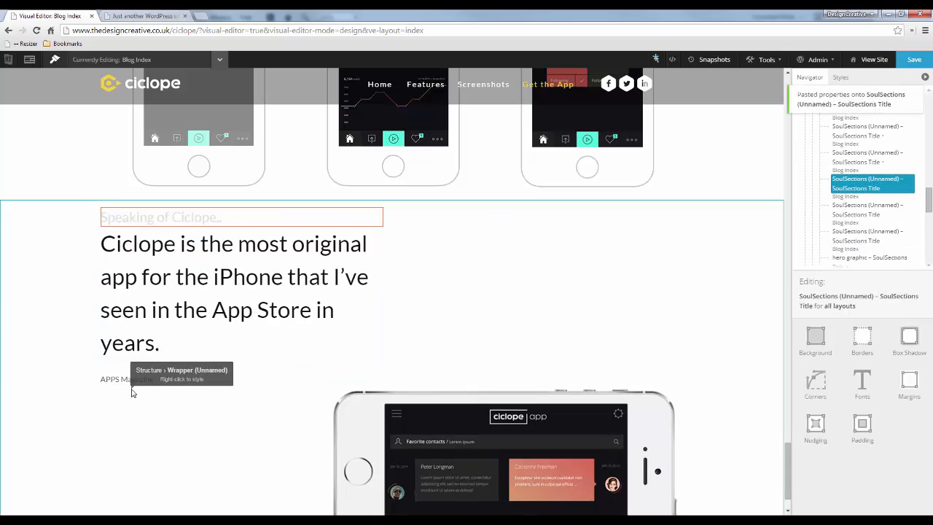
- Change the font color of the "Speaking of Ciclope.." title to dark grey
left_click(864, 380)
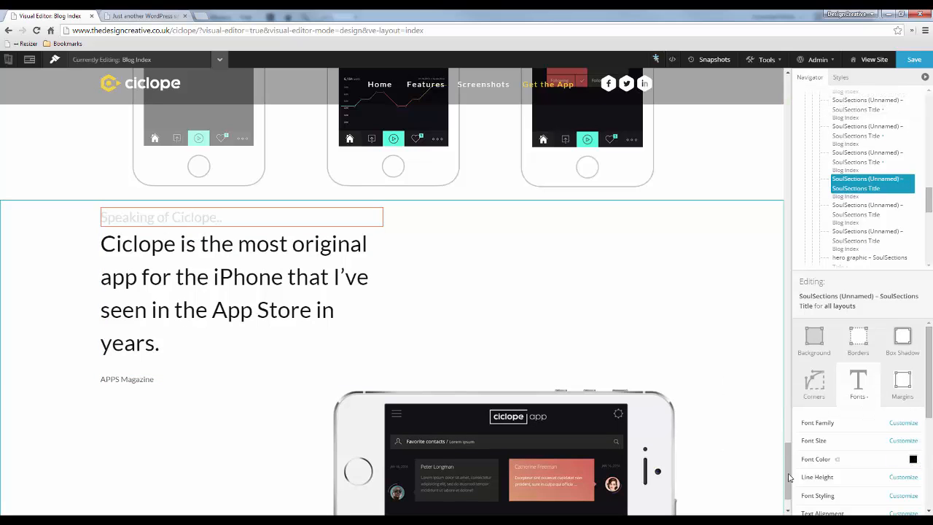
left_click(849, 460)
left_click(747, 446)
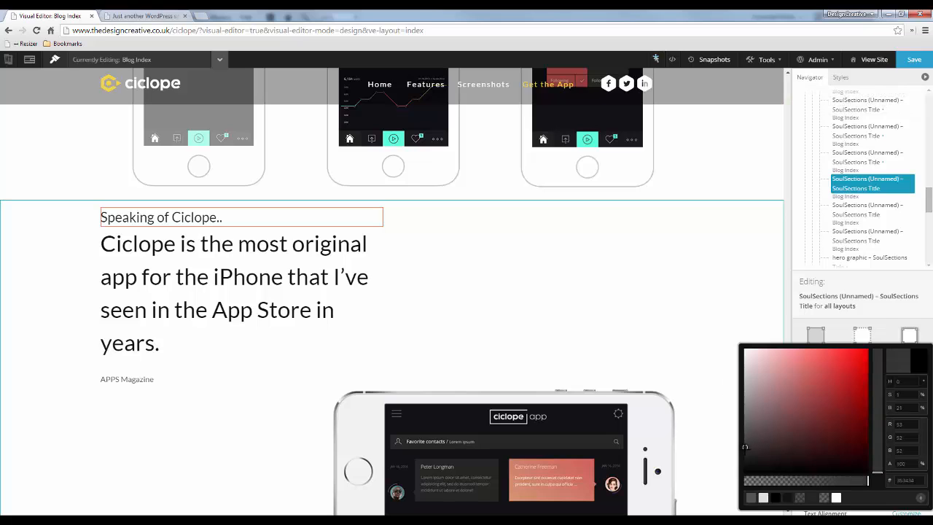
mouse_move(745, 449)
left_mouse_down()
mouse_move(745, 440)
mouse_move(756, 460)
mouse_move(739, 440)
left_mouse_up()
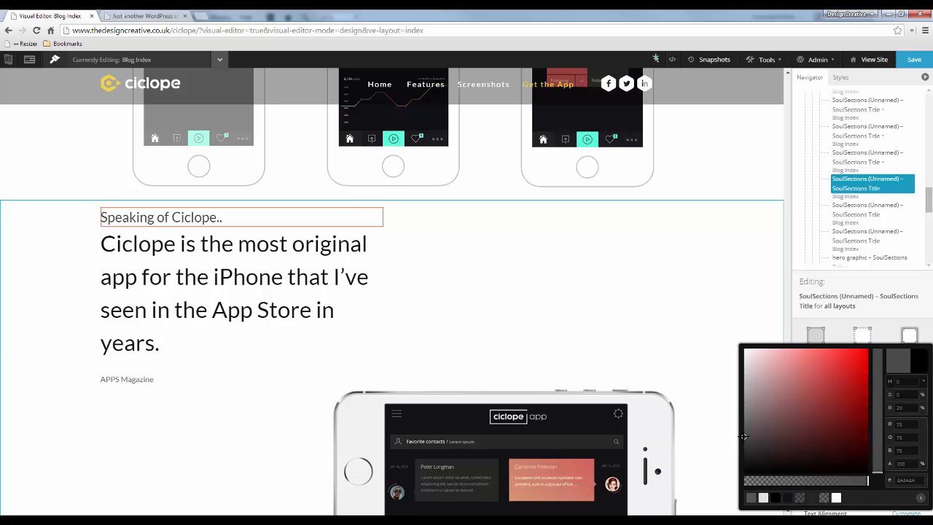
left_click(902, 363)
- Set the capitalization of the "Speaking of Ciclope.." title to Uppercase
scroll(895, 430, "down", 2)
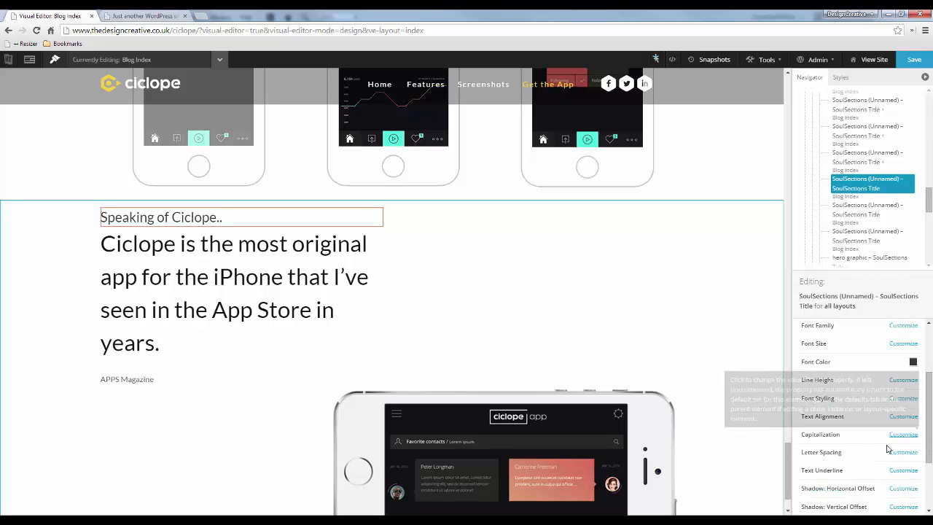
left_click(904, 435)
left_click(895, 437)
left_click(897, 457)
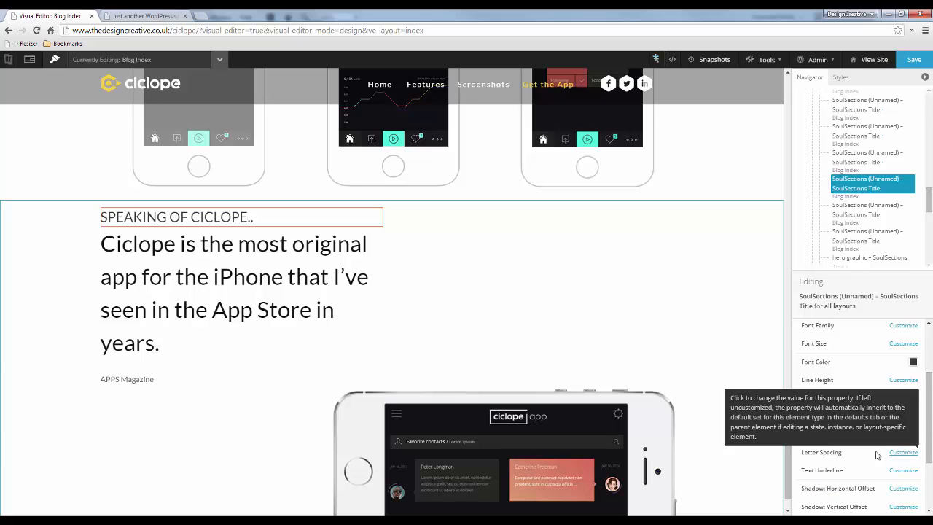
- Copy the "Speaking of Ciclope.." title's style properties and paste them onto the "APPS Magazine" SoulSections text instance
key("ctrl+c")
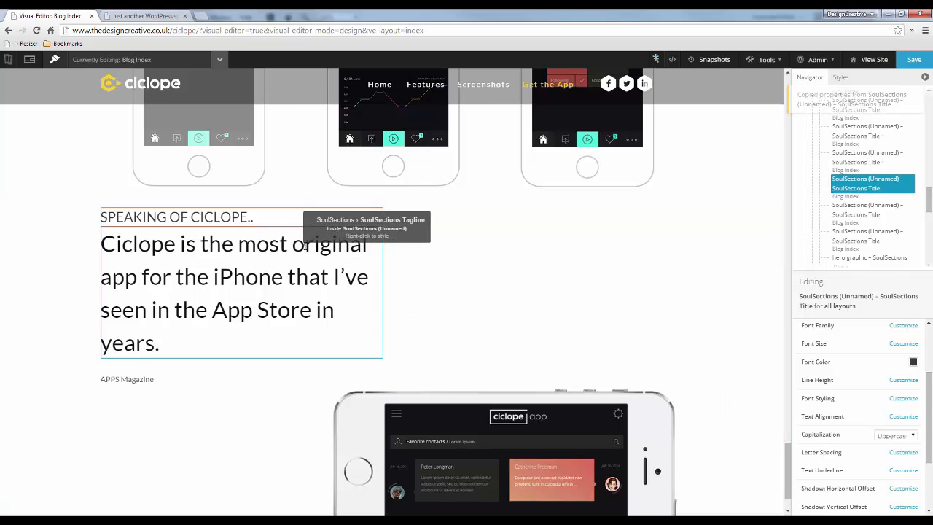
right_click(150, 381)
left_click(194, 404)
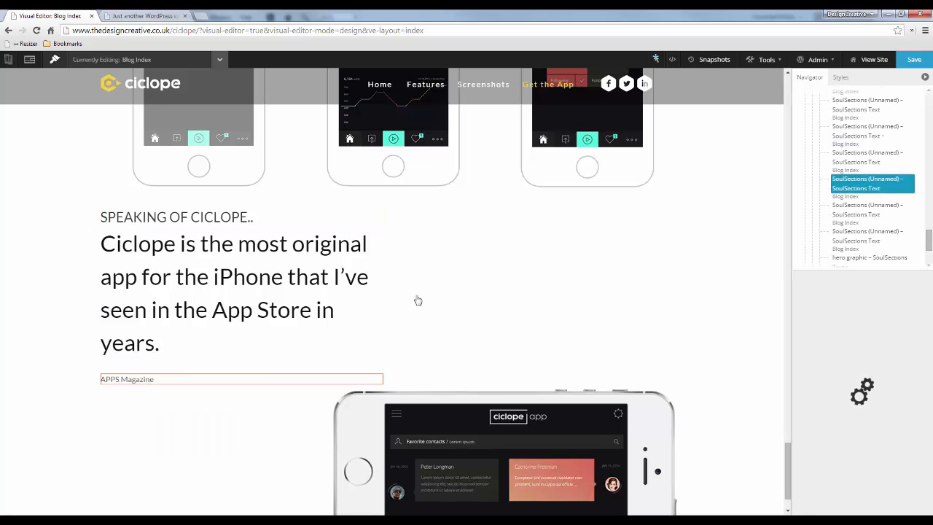
key("ctrl+v")
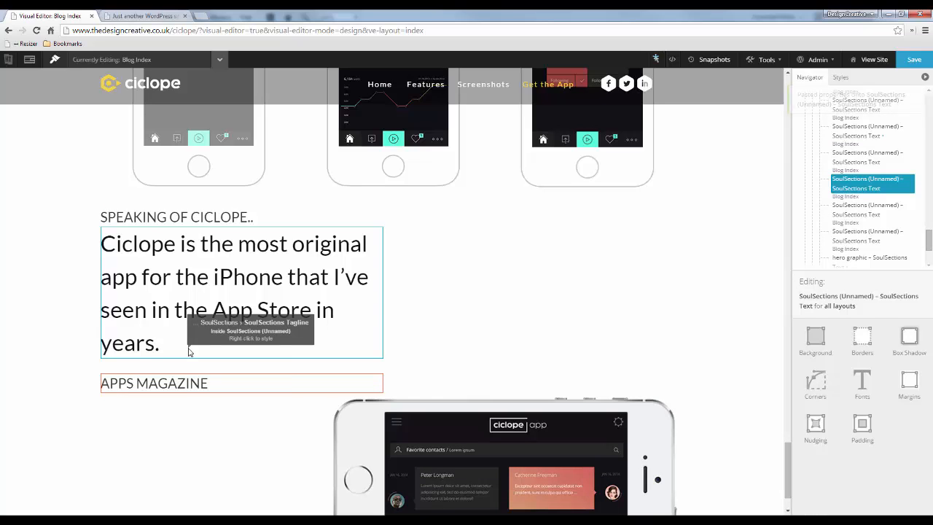
- Set the bottom margin of the SoulSections tagline instance to 10 px
right_click(190, 353)
left_click(227, 378)
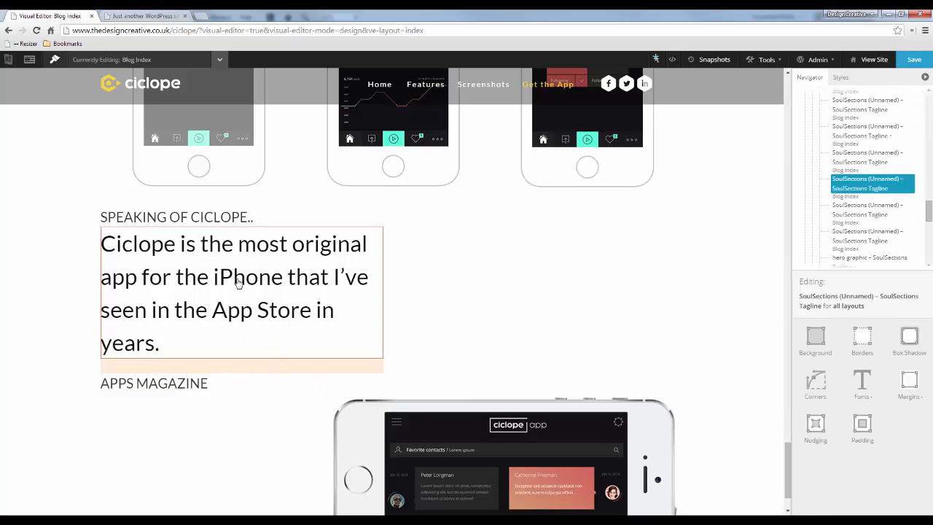
left_click(908, 383)
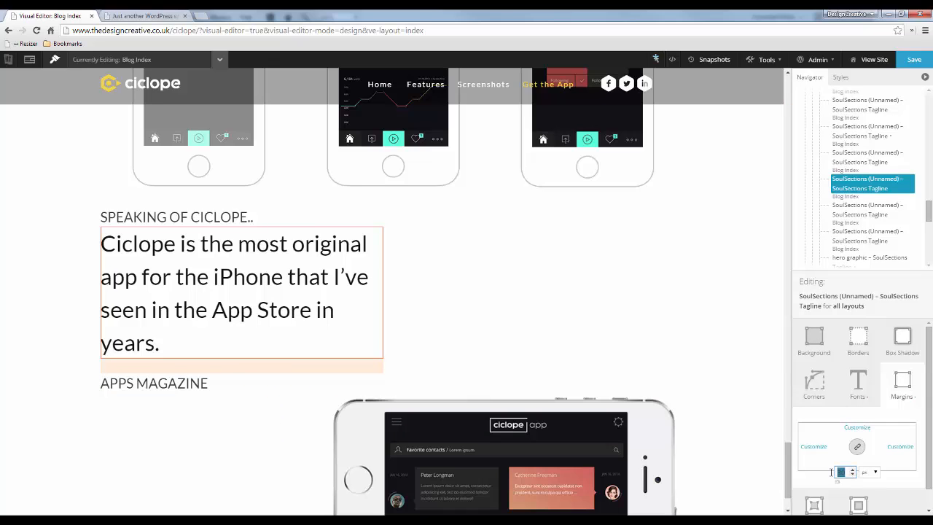
type("10")
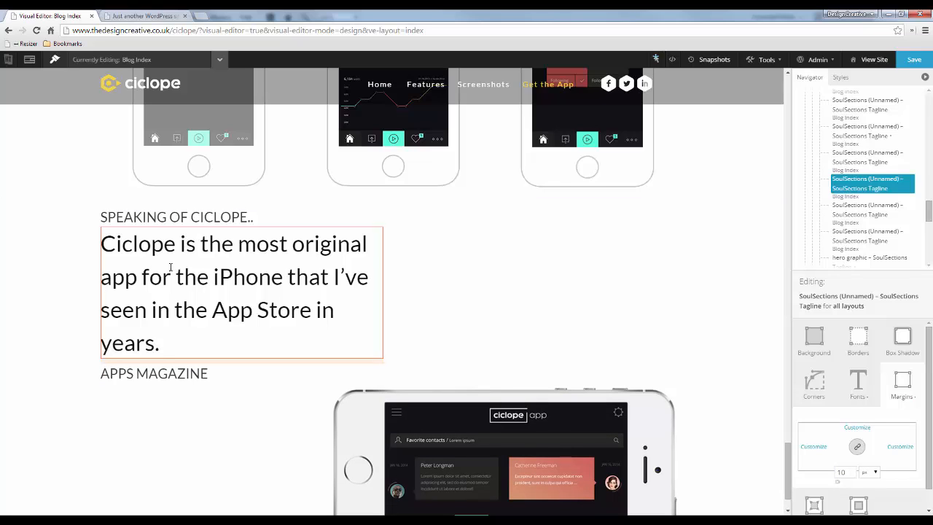
- Open the SoulSections tagline instance in the Live CSS editor and go to its new rule at the end of the stylesheet
right_click(233, 297)
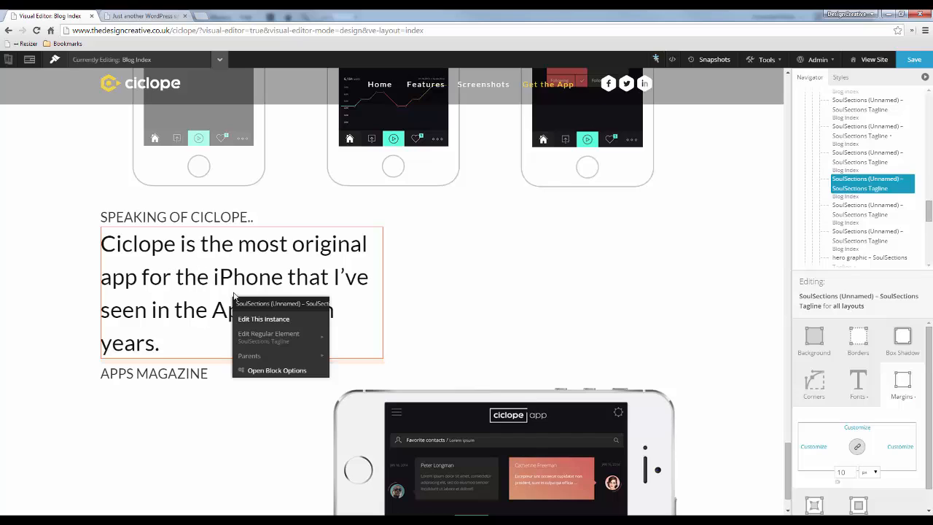
left_click(275, 324)
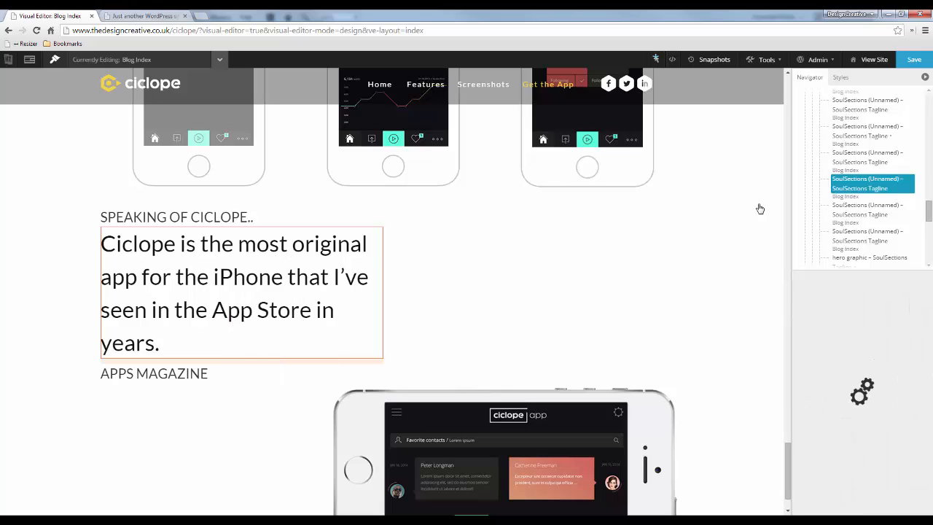
left_click(900, 189)
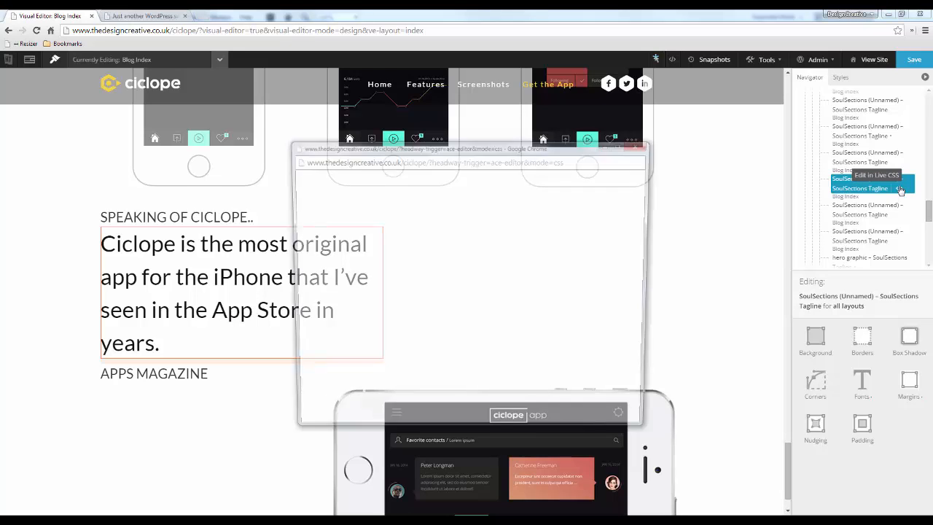
scroll(408, 328, "down", 5)
scroll(394, 343, "down", 10)
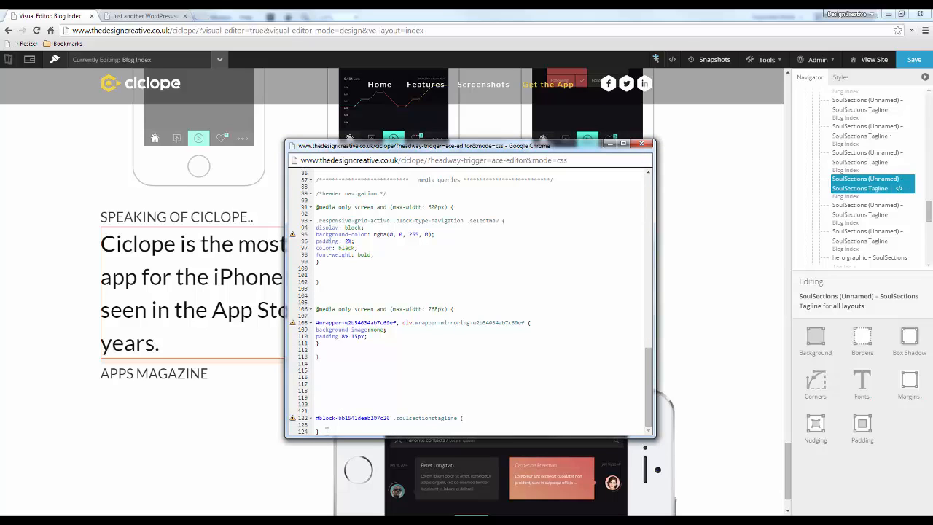
- Move the empty .soulsectionstagline rule above the media queries, beneath new SCREENSHOTS and TESTIMONIAL comments
left_click_drag(332, 430, 310, 421)
scroll(328, 342, "up", 4)
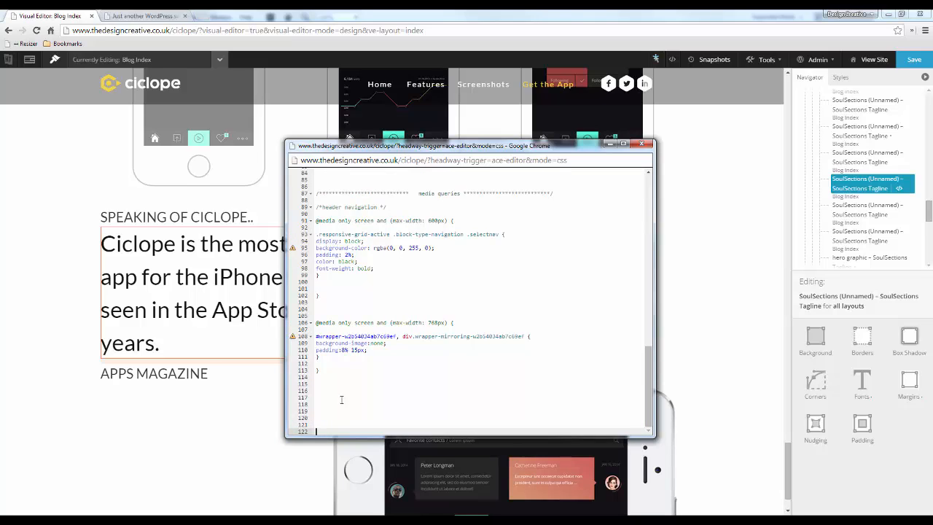
left_click(326, 312)
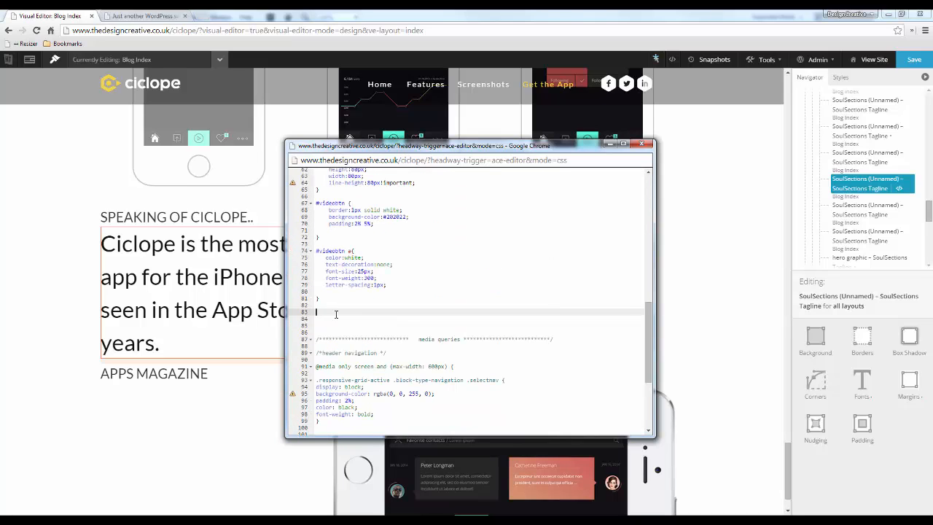
key("Return")
type("/********************* SCREENSHOTS")
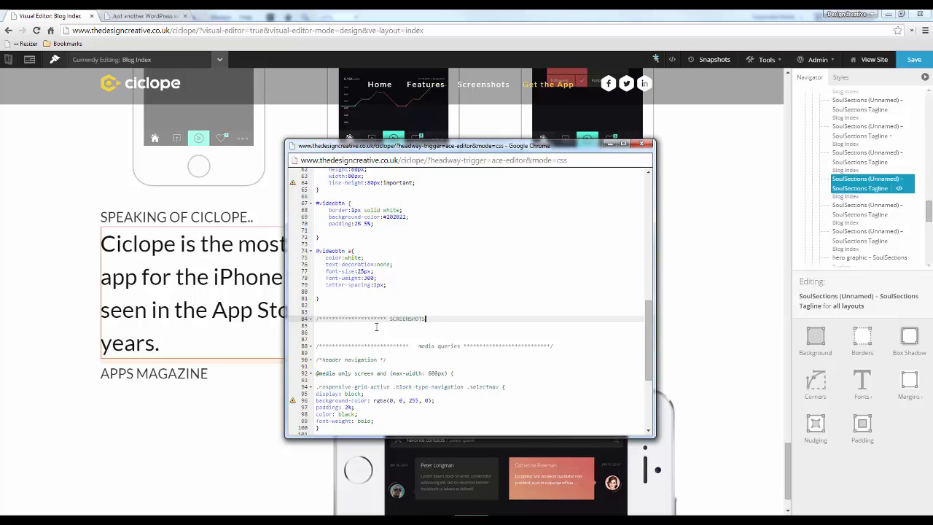
type("***********************/")
key("Return")
key("Return")
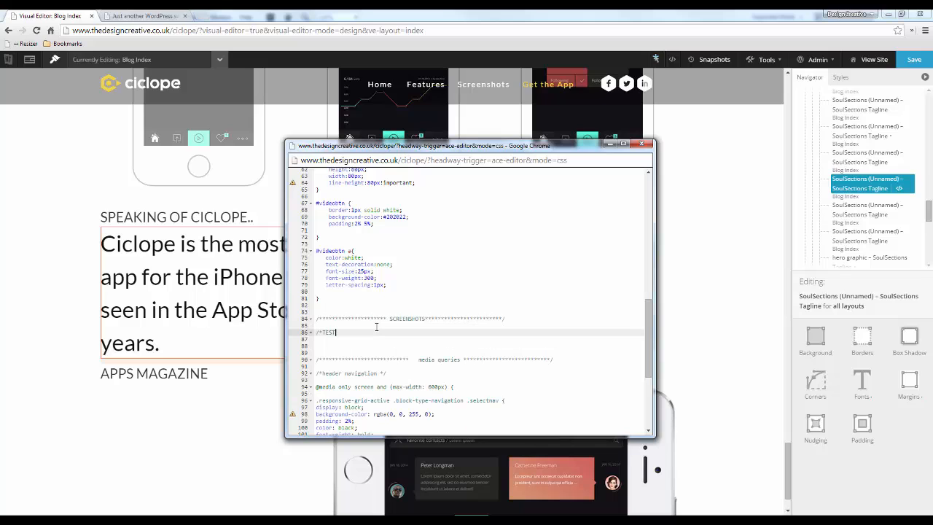
key("Return")
key("Return")
key("ctrl+v")
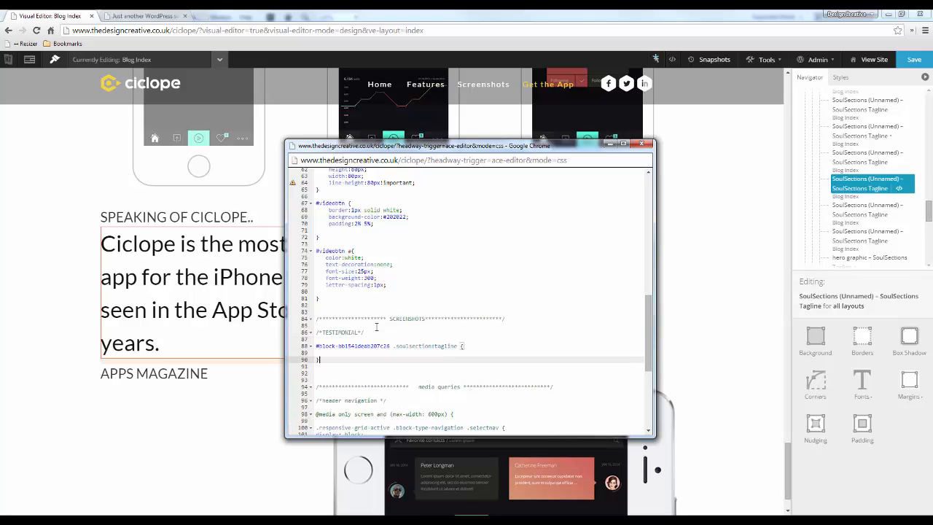
- Extend the testimonial rule's selector to the tagline's h2 and give it a line-height of 120%
left_click(461, 346)
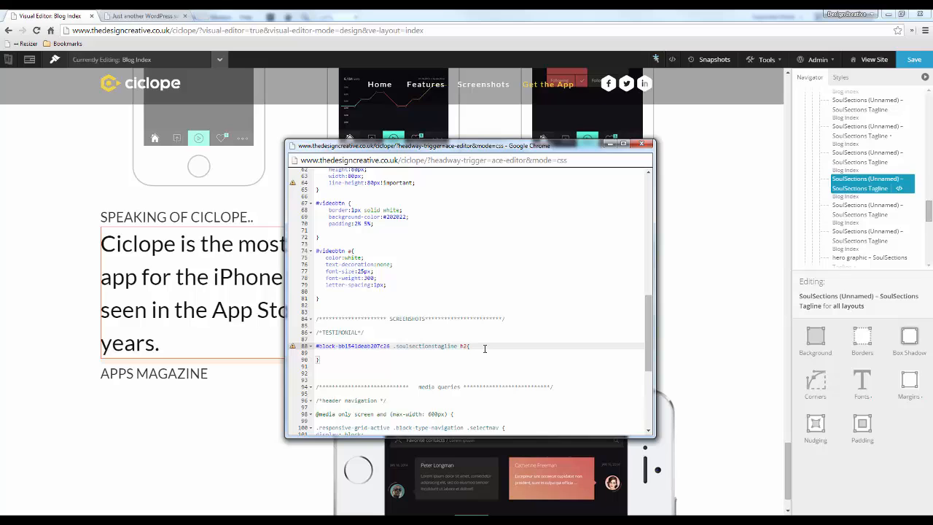
key("Return")
type("line-height:100")
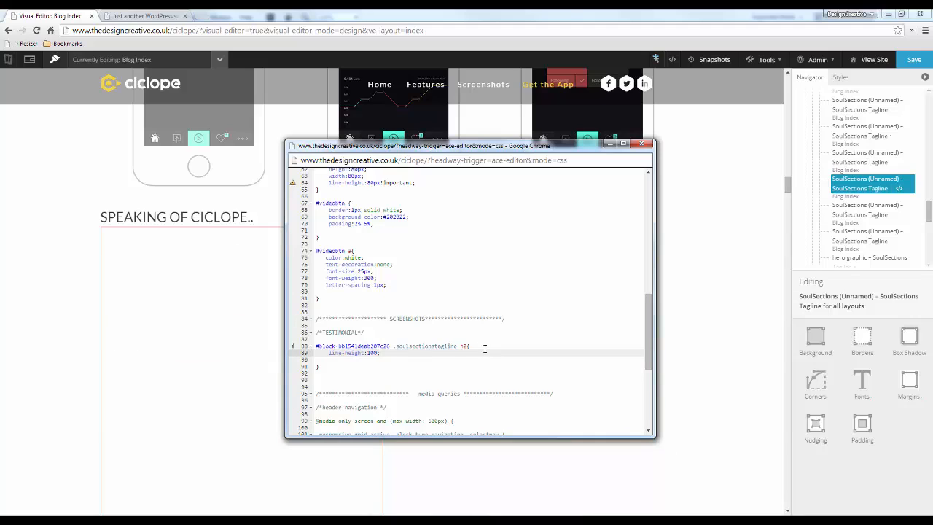
type("%")
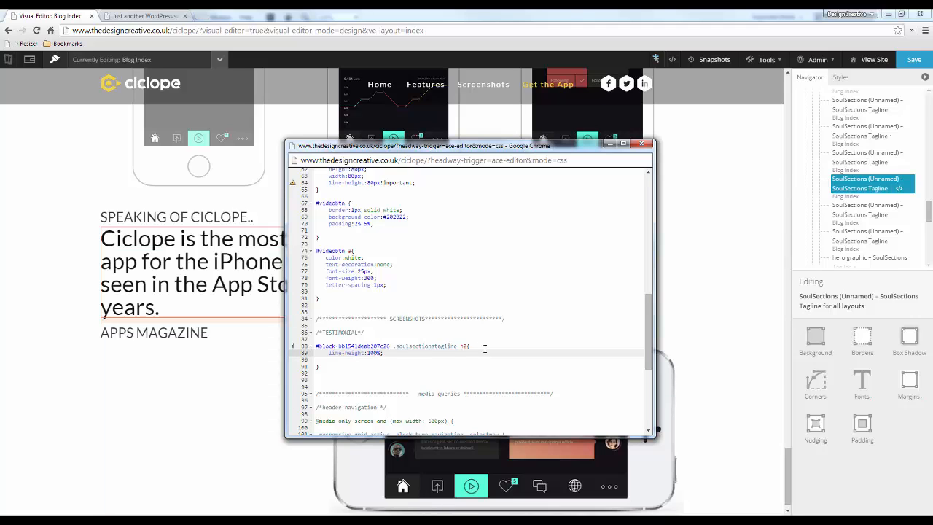
key("BackSpace")
type("3")
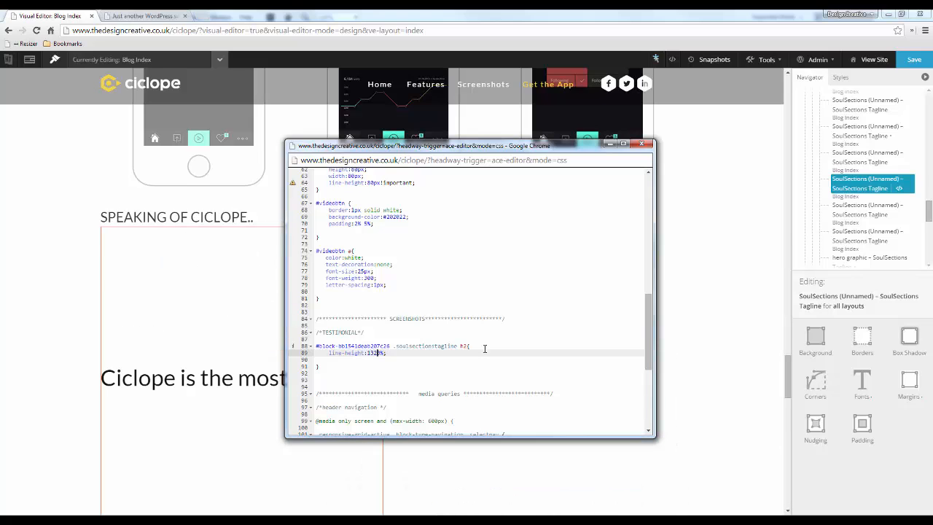
key("BackSpace")
type("2")
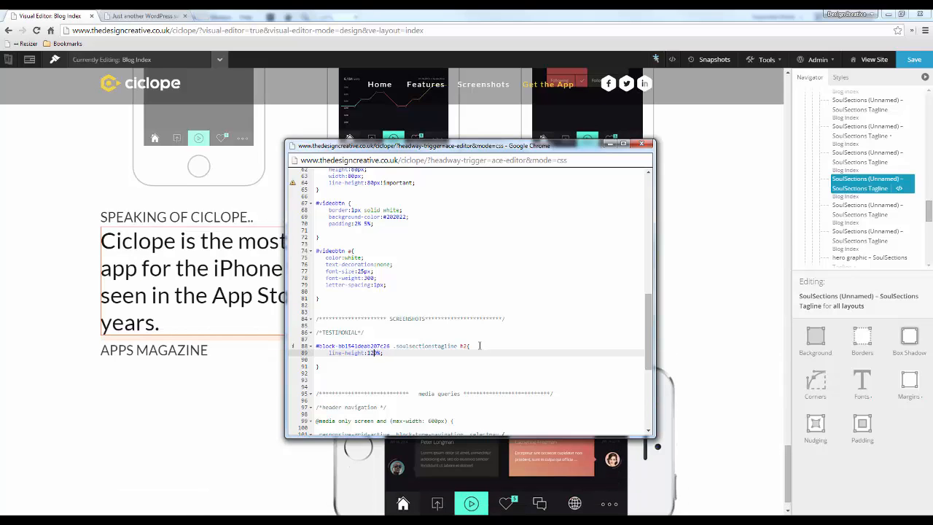
- Close the CSS editor, save the site and briefly view the page without the side panel
left_click(646, 146)
left_click(914, 59)
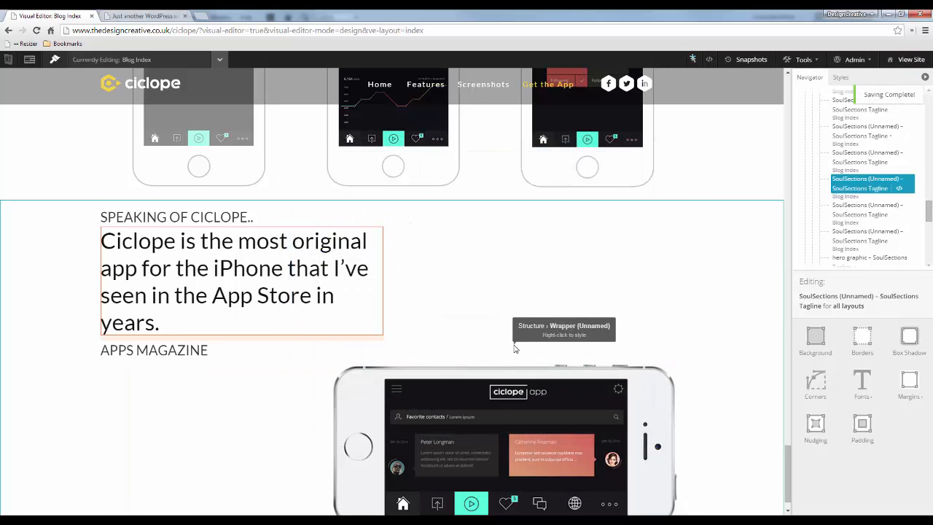
key("ctrl+p")
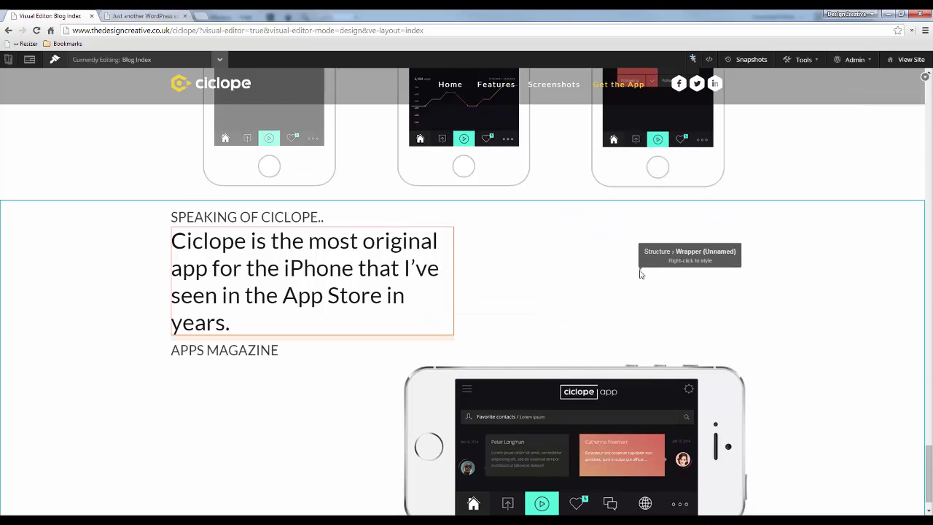
key("ctrl+p")
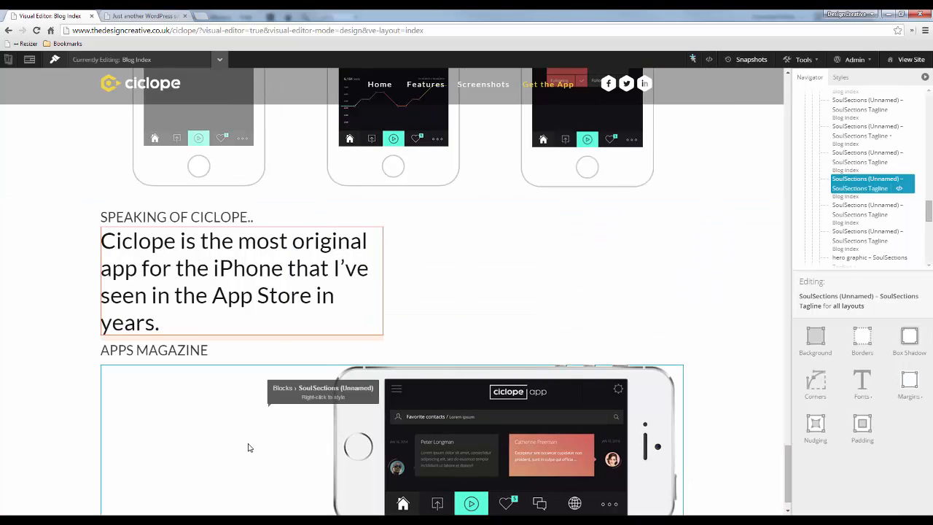
- Give the wrapper instance around the testimonial the background image screenshot_bg1.gif from the media library
right_click(548, 276)
left_click(579, 299)
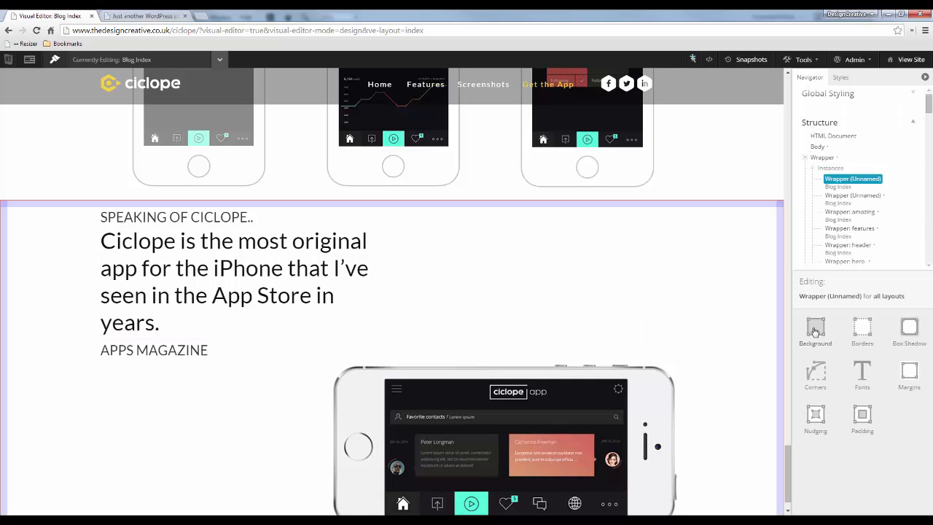
left_click(814, 330)
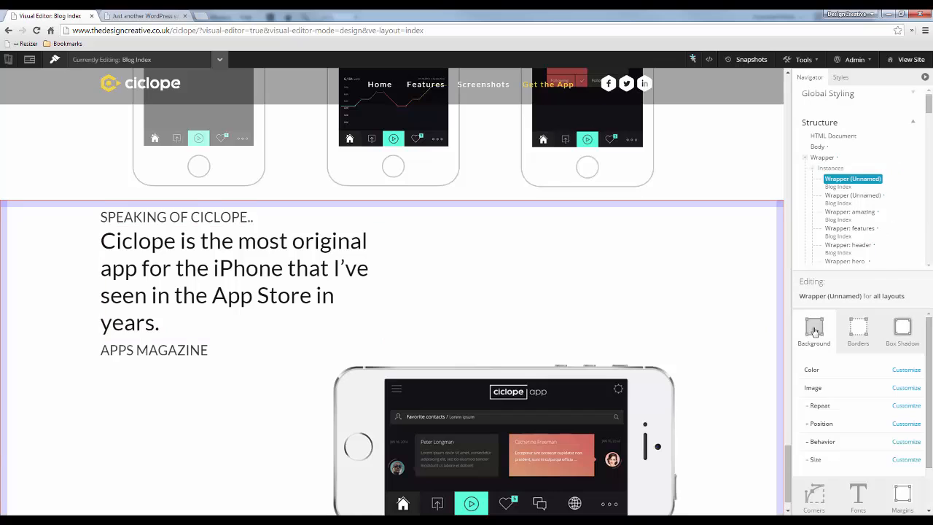
left_click(906, 388)
left_click(911, 390)
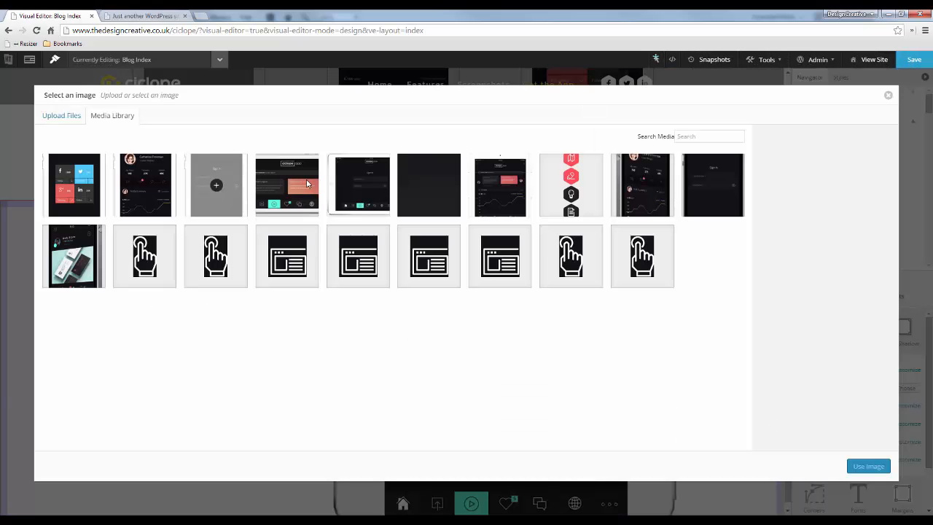
left_click(366, 195)
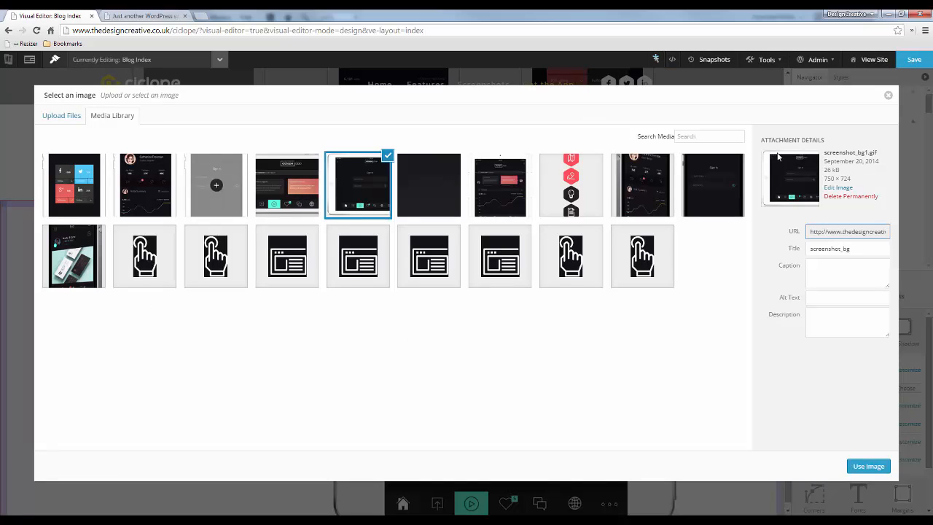
left_click(868, 466)
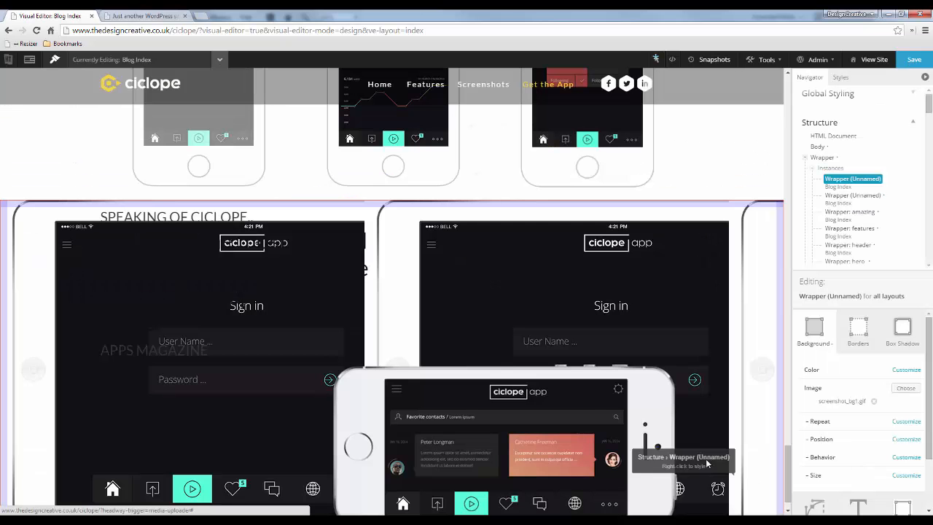
- Set the testimonial wrapper's background image to No Tiling and its position to Right Center
left_click(906, 421)
left_click(903, 422)
left_click(901, 441)
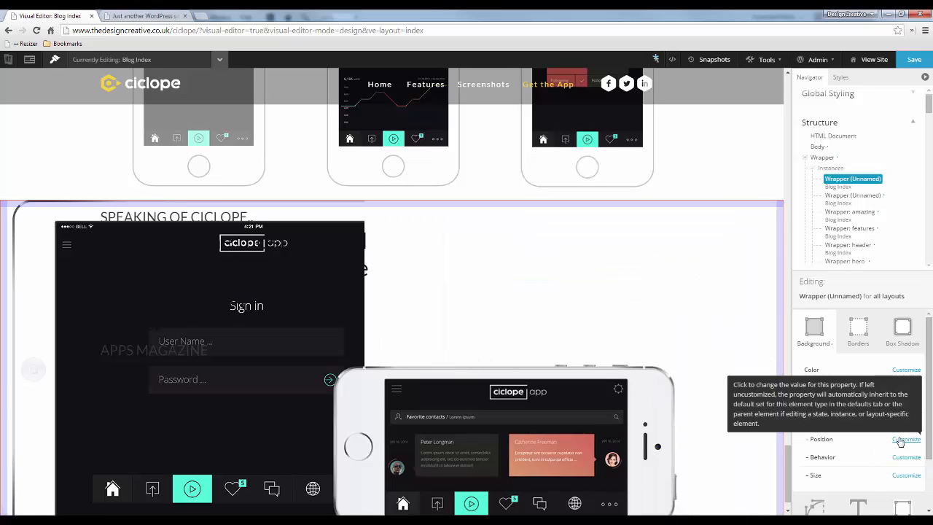
left_click(907, 439)
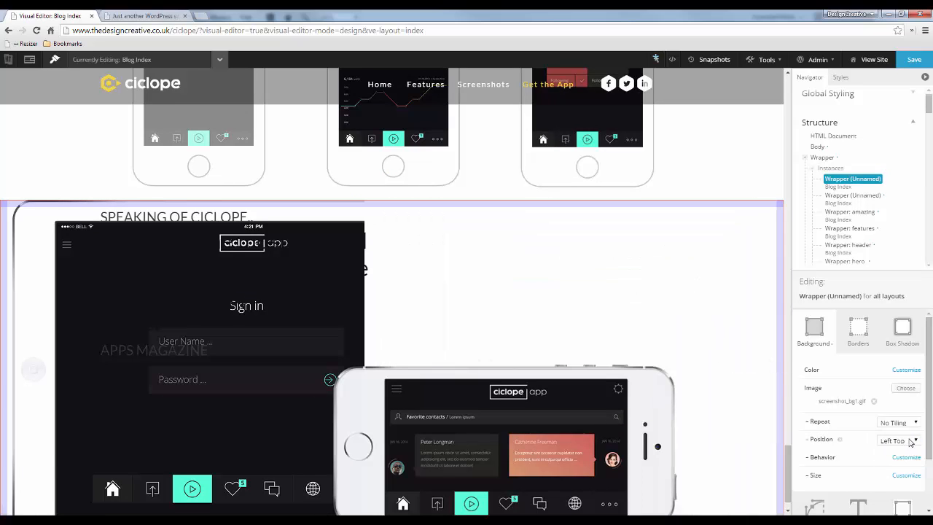
left_click(909, 441)
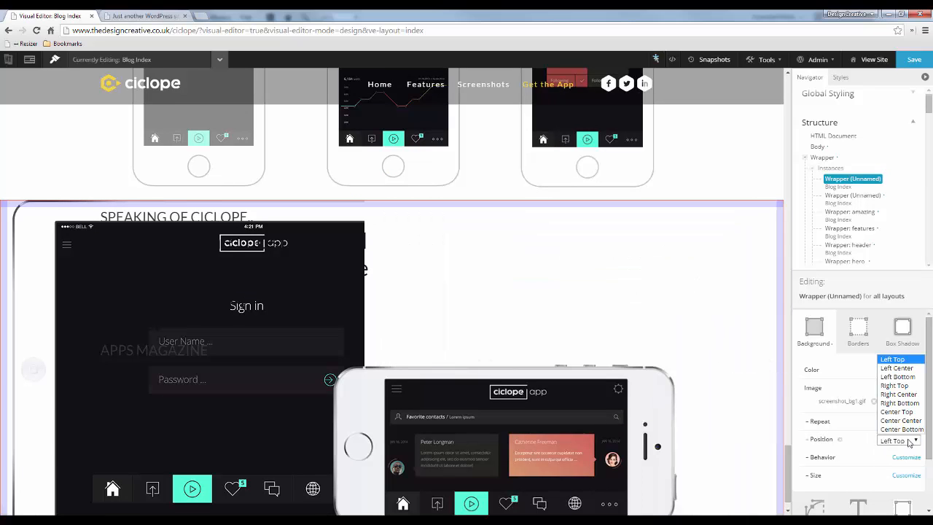
left_click(914, 395)
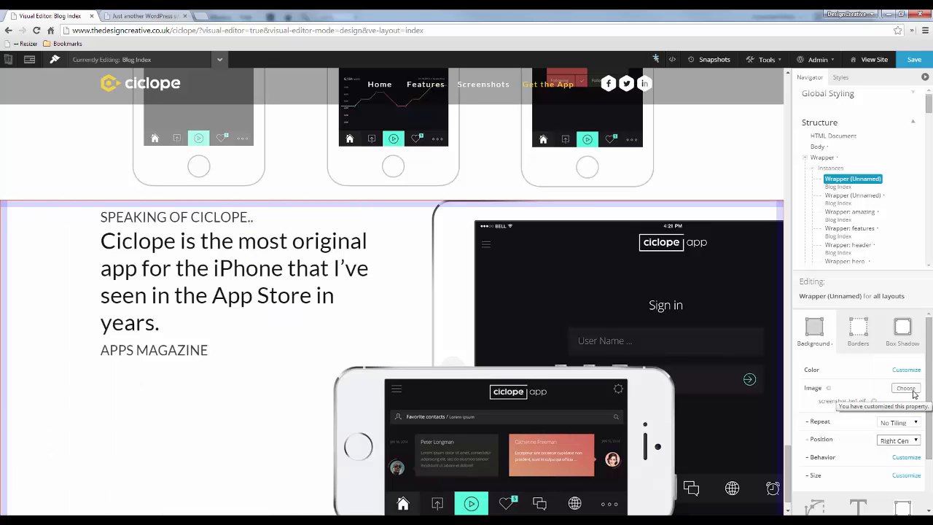
- Set the top margin of the SoulSections block instance holding the horizontal phone image to 150 px
scroll(529, 341, "down", 1)
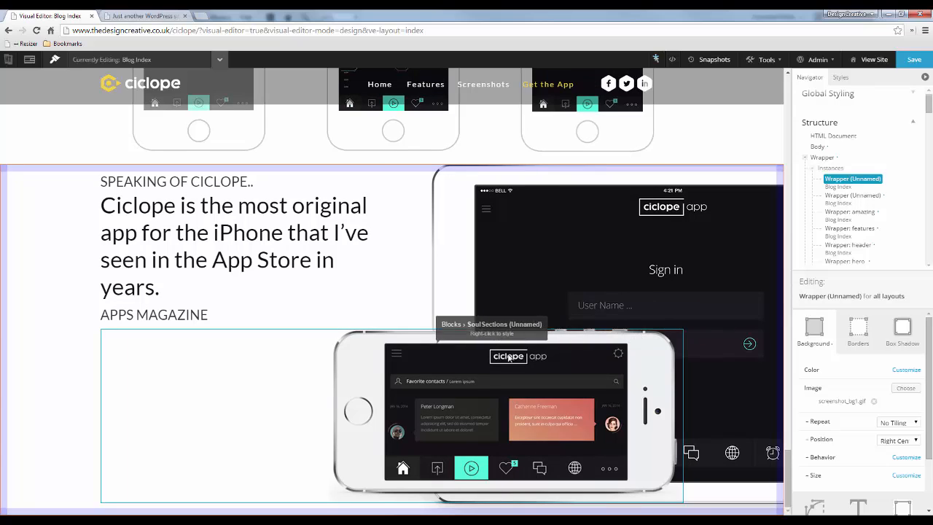
right_click(279, 372)
left_click(325, 392)
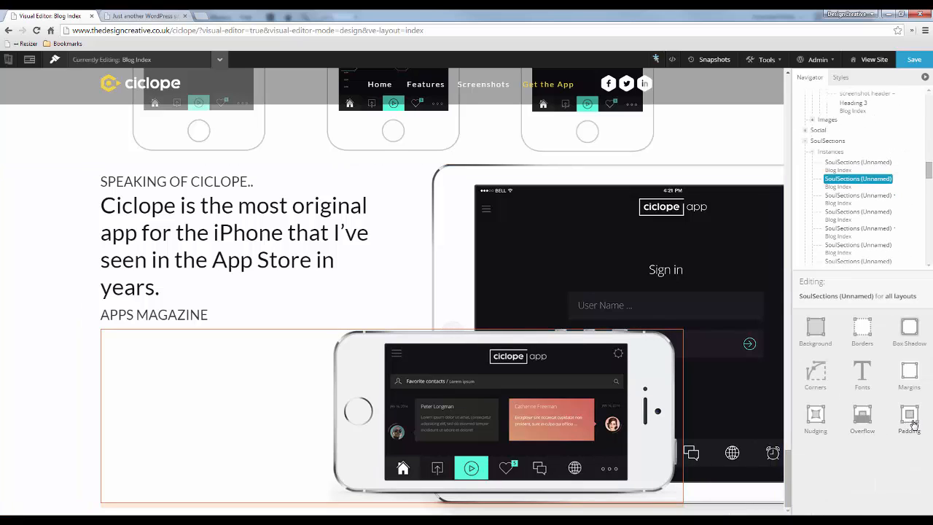
left_click(909, 377)
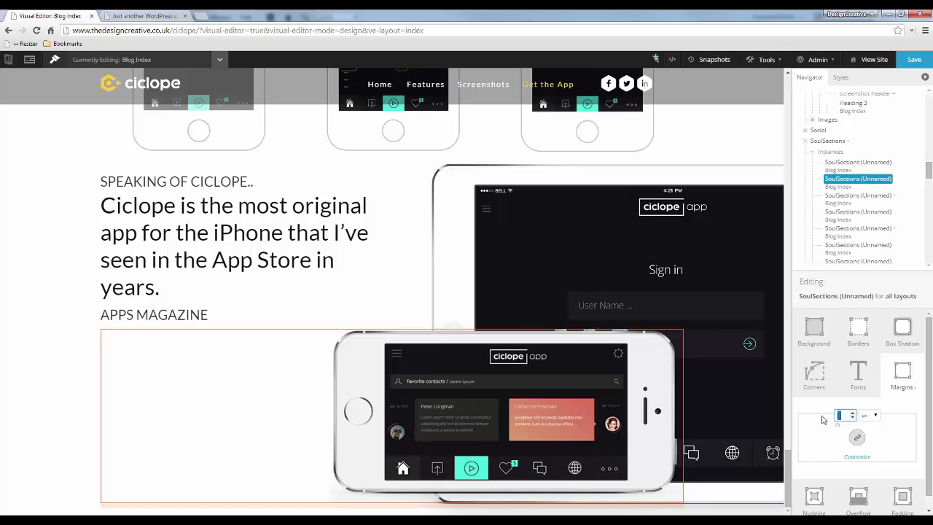
type("150")
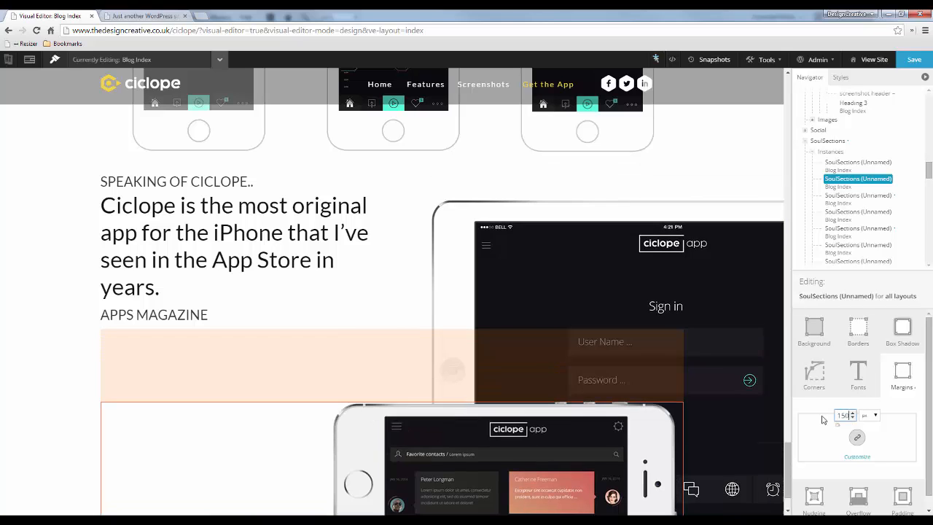
scroll(566, 286, "up", 1)
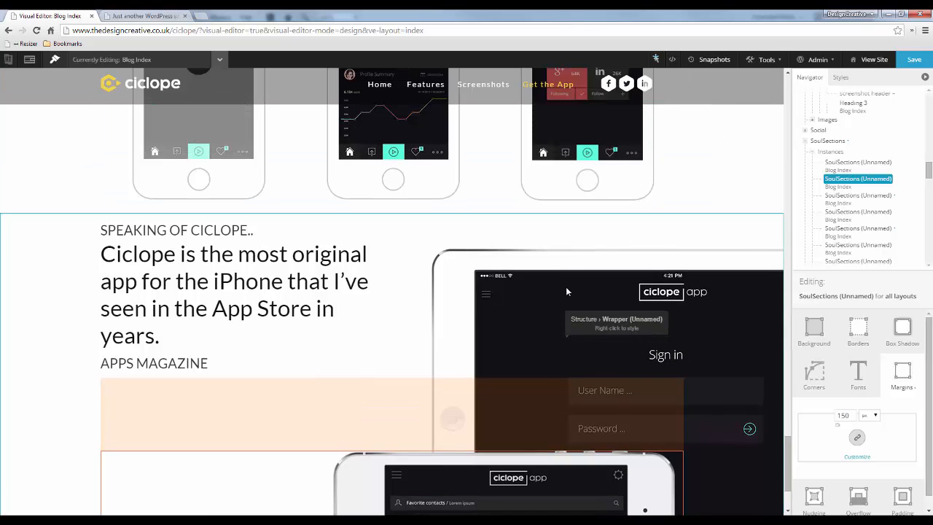
scroll(565, 287, "down", 3)
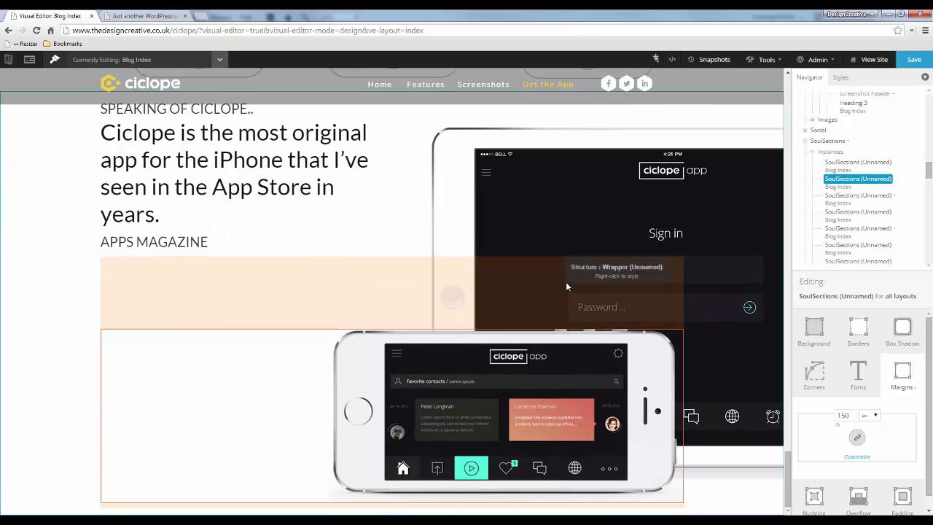
scroll(566, 284, "up", 1)
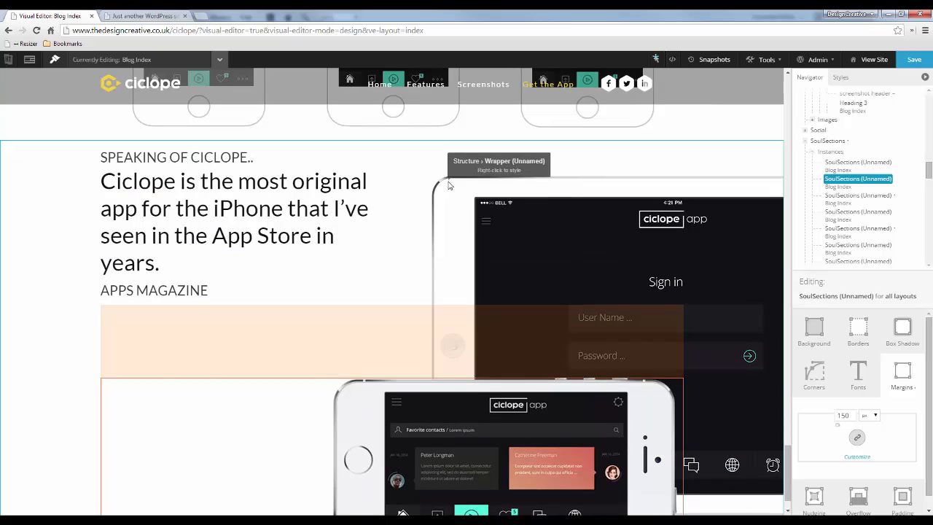
- Change the testimonial wrapper's background image position to Right Top
right_click(437, 206)
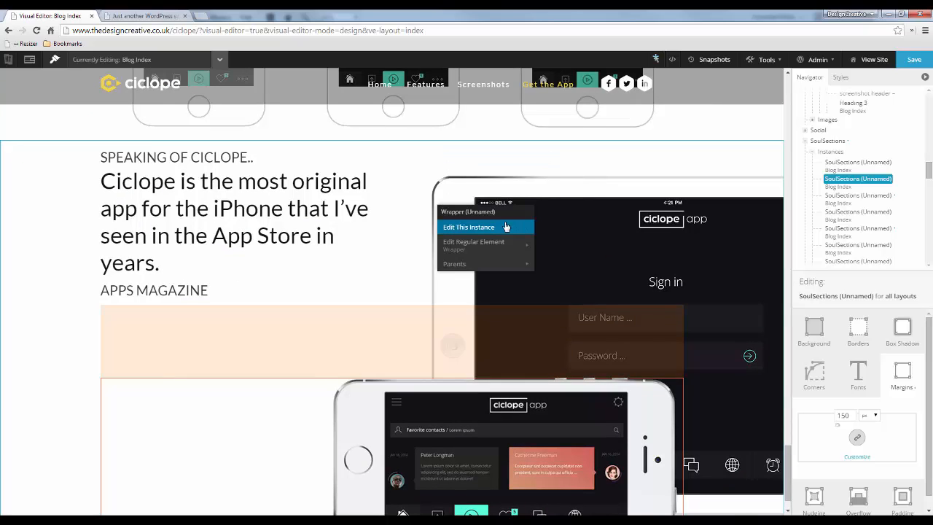
left_click(476, 228)
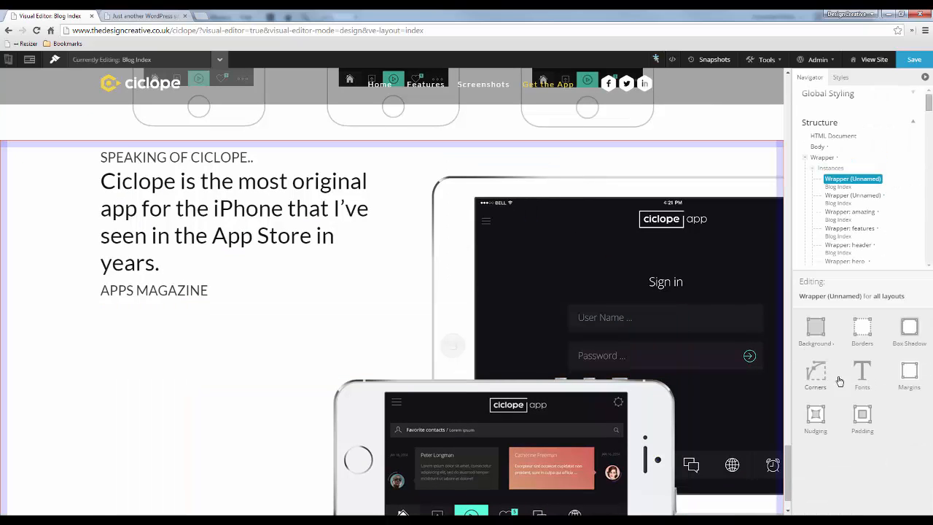
left_click(814, 329)
left_click(901, 441)
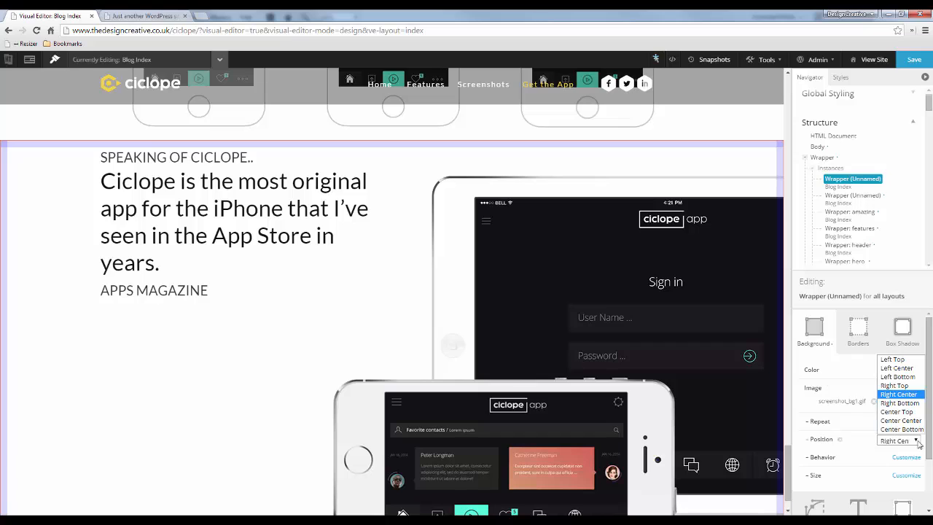
left_click(909, 387)
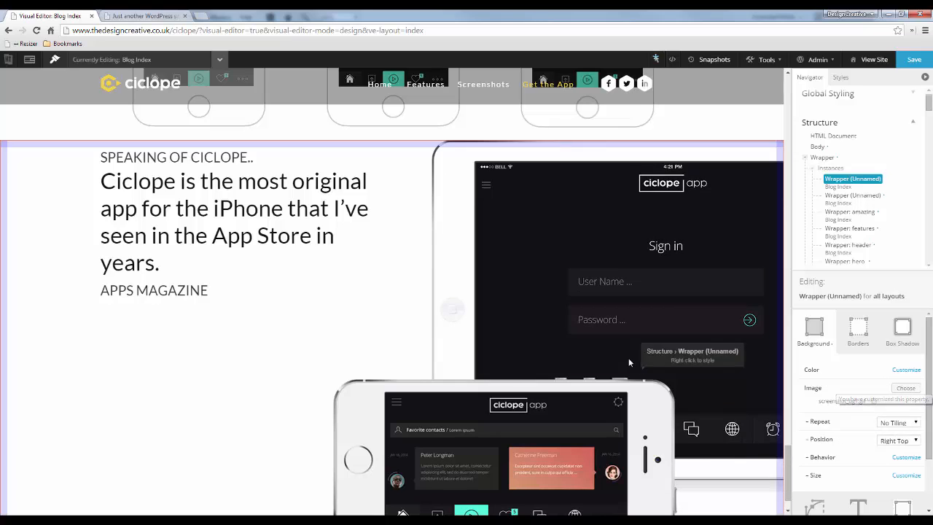
scroll(641, 356, "down", 1)
scroll(671, 350, "up", 1)
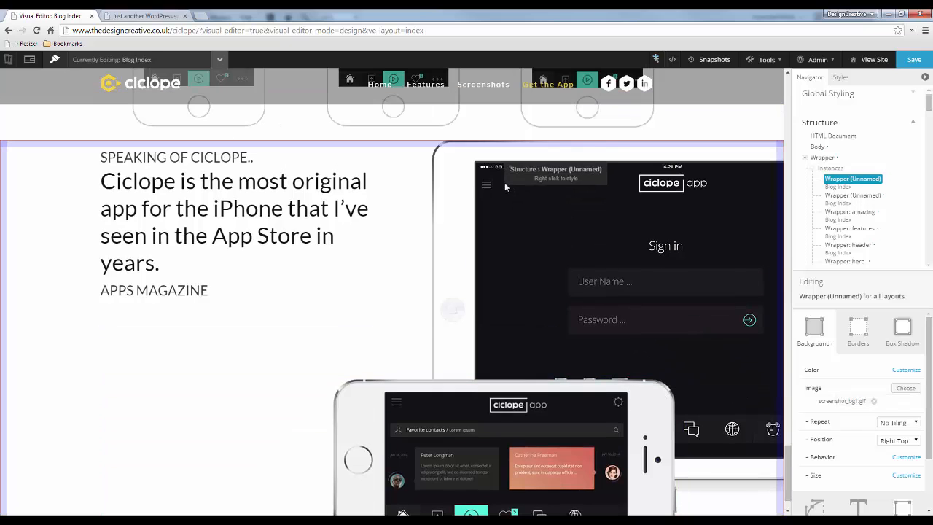
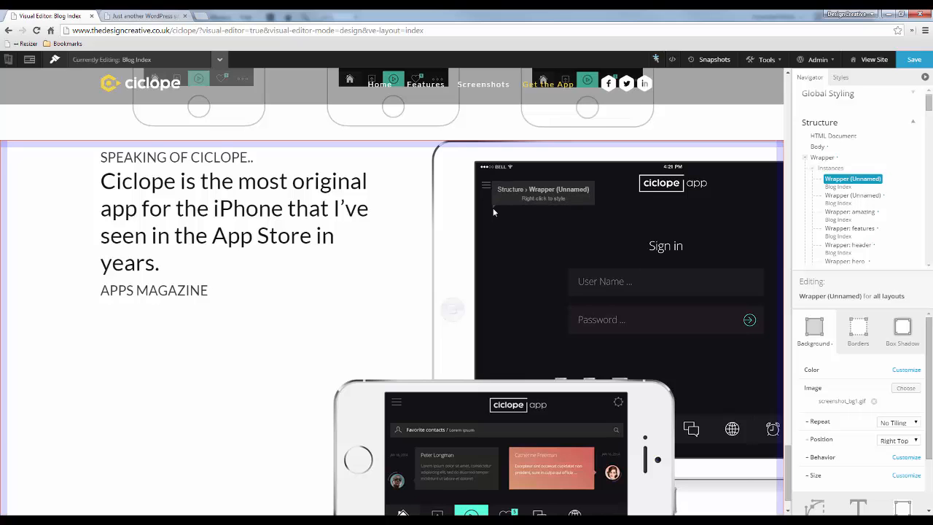
- Compare the testimonial section with the Fireworks mockup and set the testimonial wrapper's top padding to 0 px
key("alt+Tab")
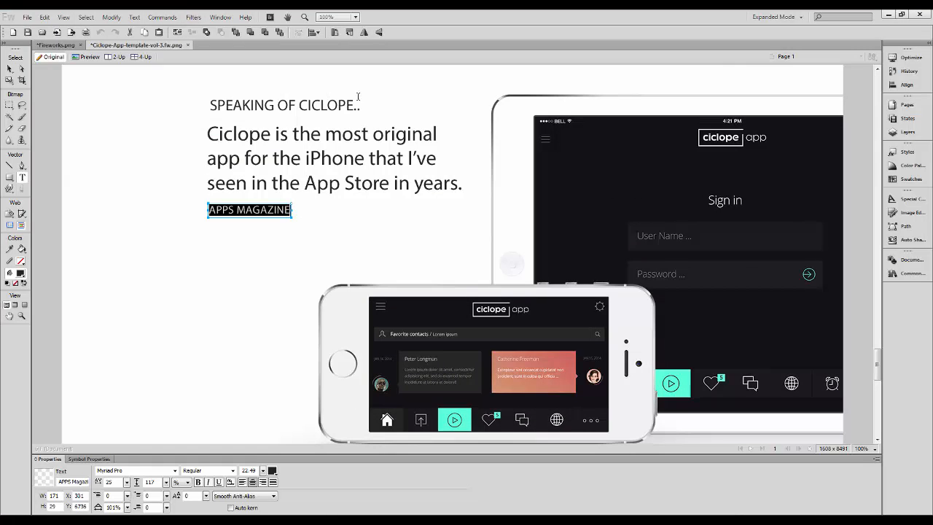
key("alt+Tab")
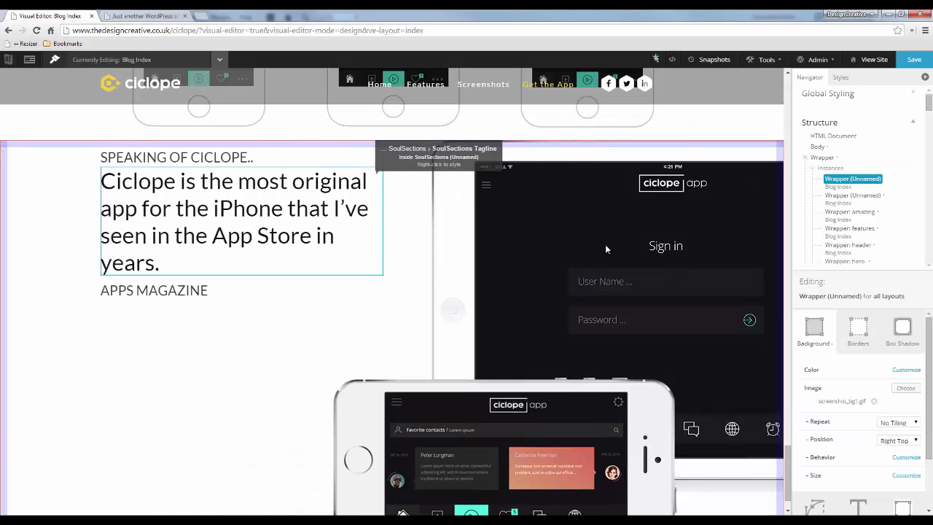
scroll(910, 490, "down", 2)
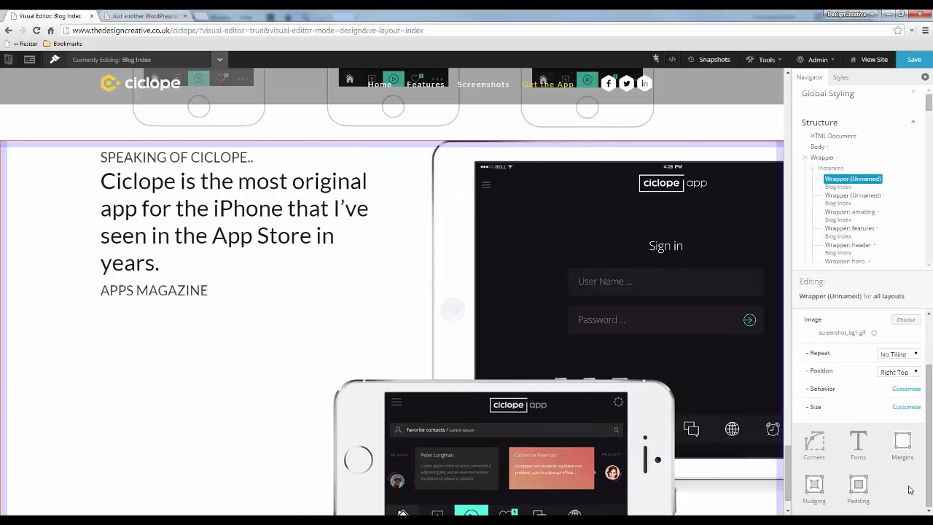
left_click(858, 485)
left_click(861, 449)
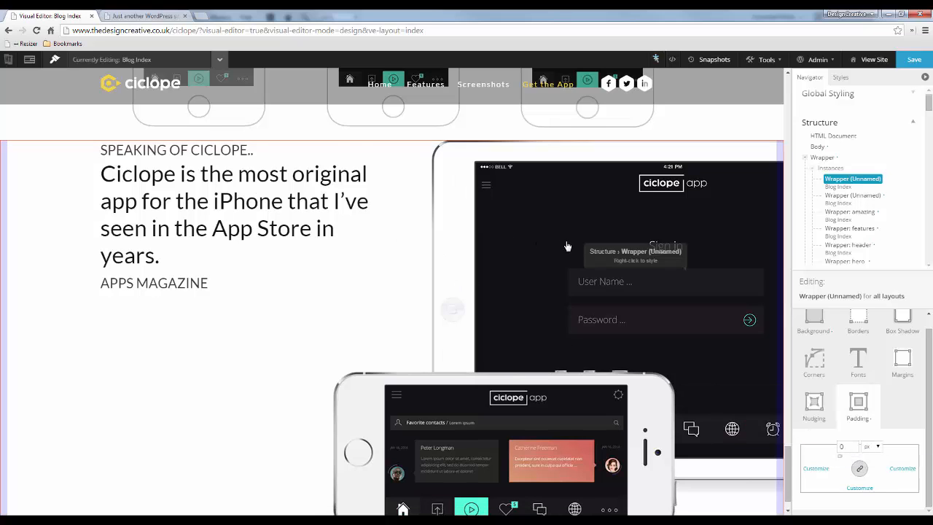
- Reduce the top margin of the SoulSections block instance holding the horizontal phone image to 100 px, refine it to 80 px, and save the changes
scroll(556, 365, "down", 1)
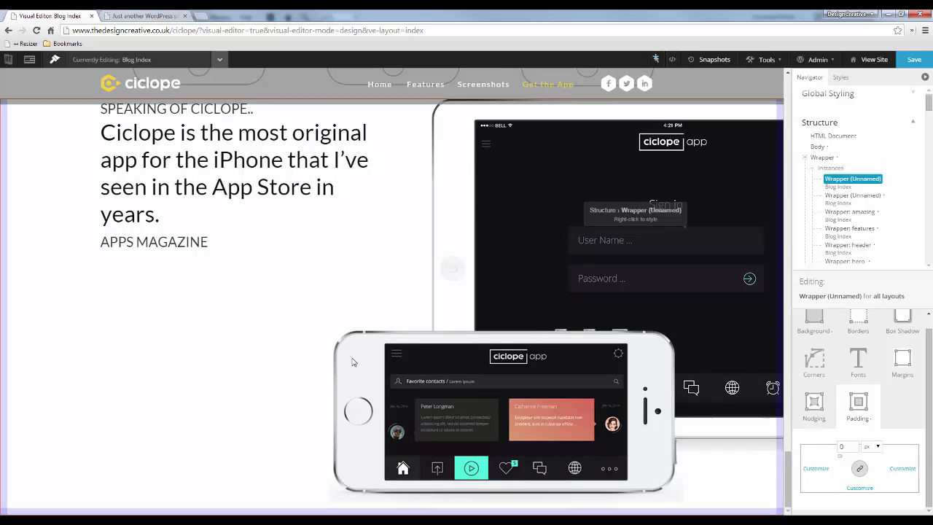
right_click(304, 368)
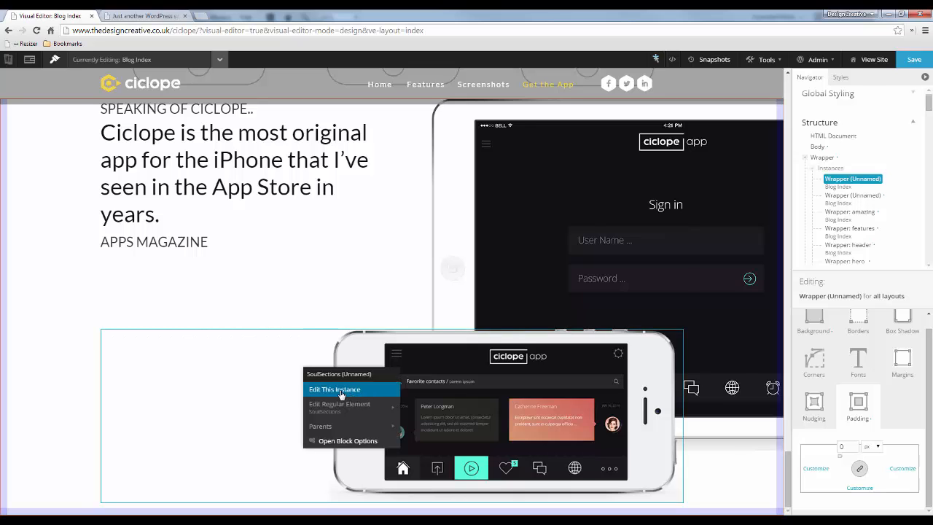
left_click(356, 396)
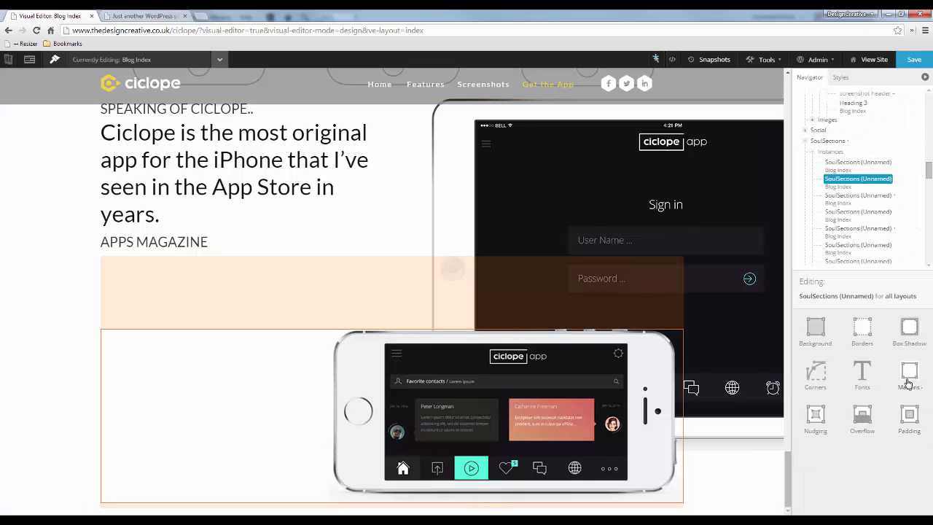
left_click(906, 379)
left_click(852, 417)
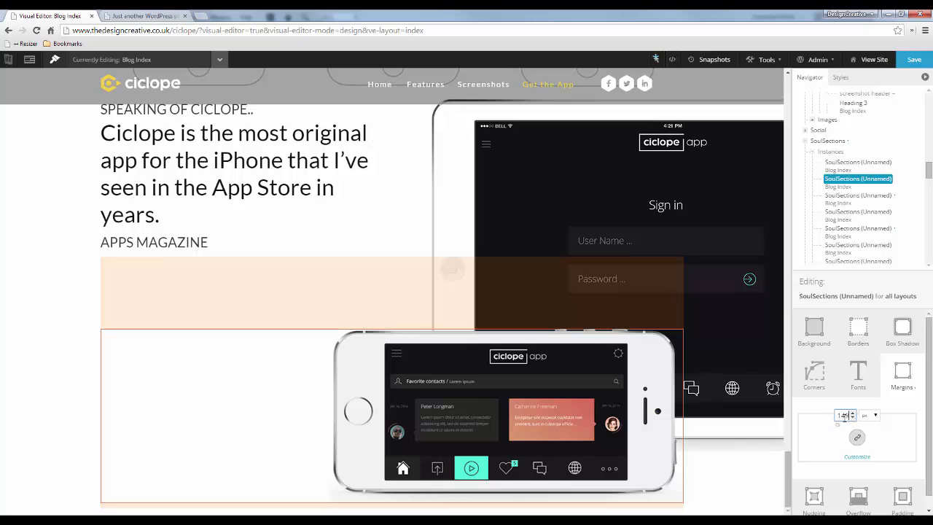
double_click(844, 416)
type("100")
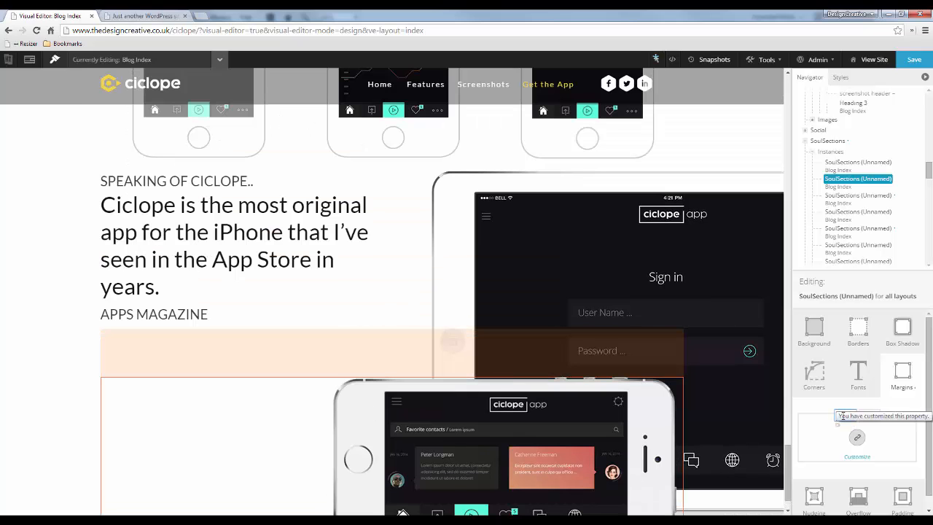
scroll(508, 251, "down", 1)
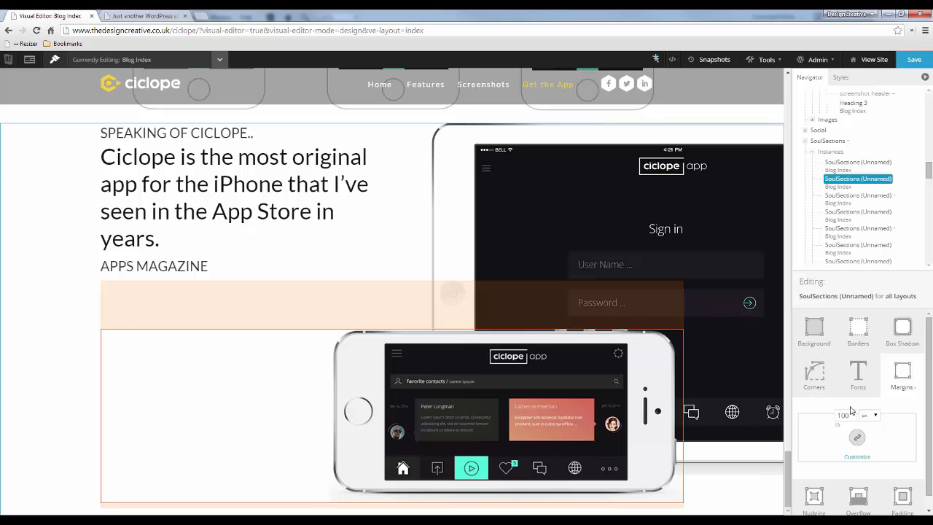
double_click(845, 416)
type("0")
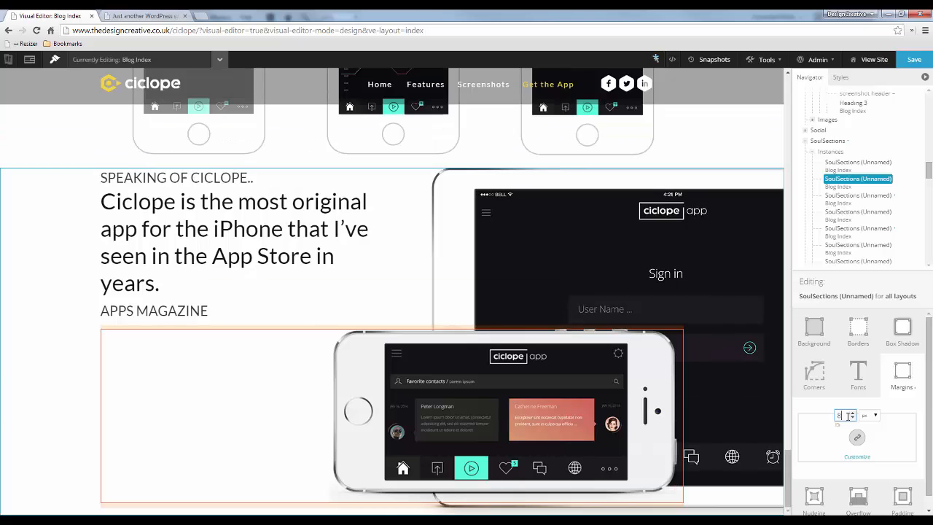
scroll(573, 274, "down", 1)
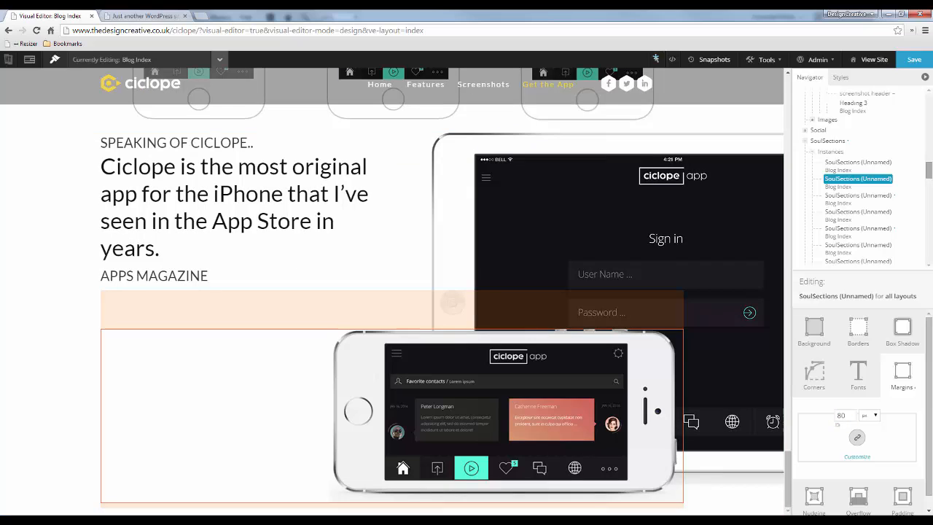
left_click(915, 60)
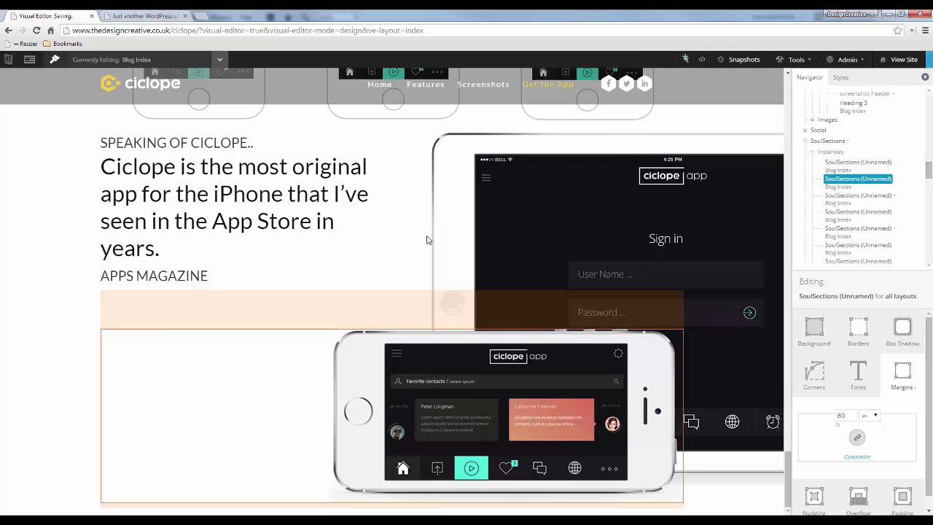
- Examine the Screenshot Gallery background and its spacing above the heading and below the phones in the mockup against the built page
scroll(362, 150, "up", 3)
scroll(362, 151, "up", 10)
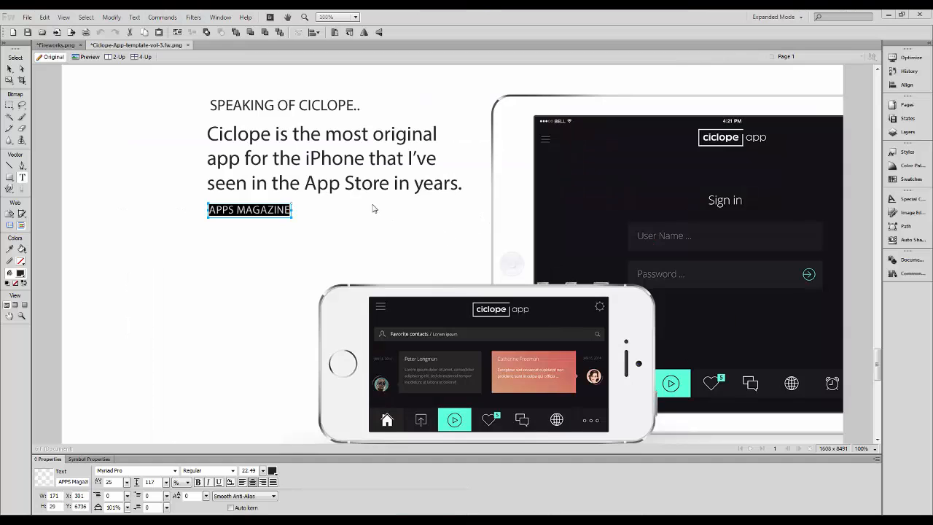
scroll(375, 219, "up", 10)
scroll(375, 251, "down", 12)
scroll(510, 182, "up", 8)
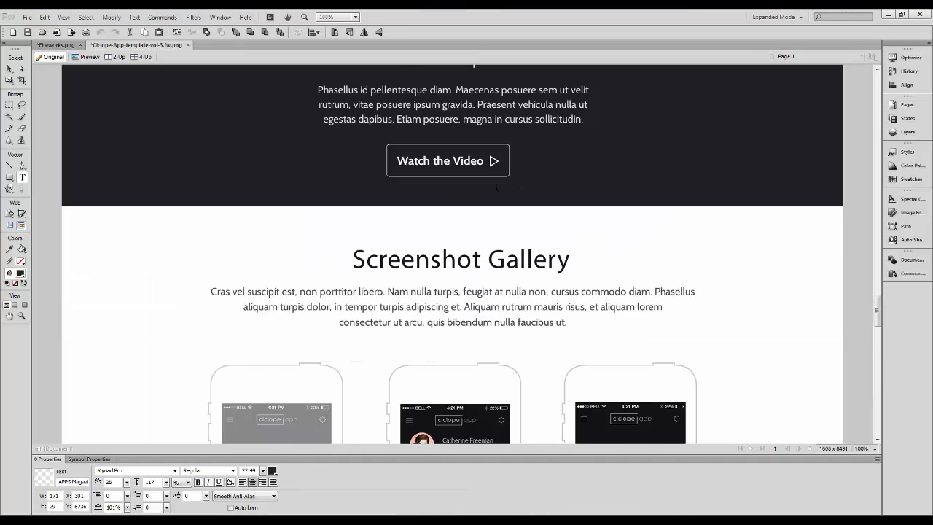
key("v")
left_click(455, 218)
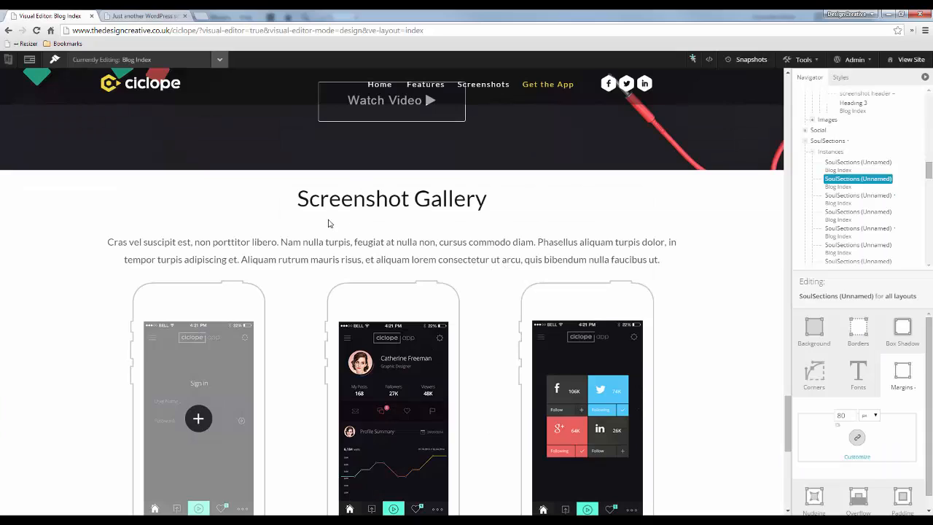
key("alt+Tab")
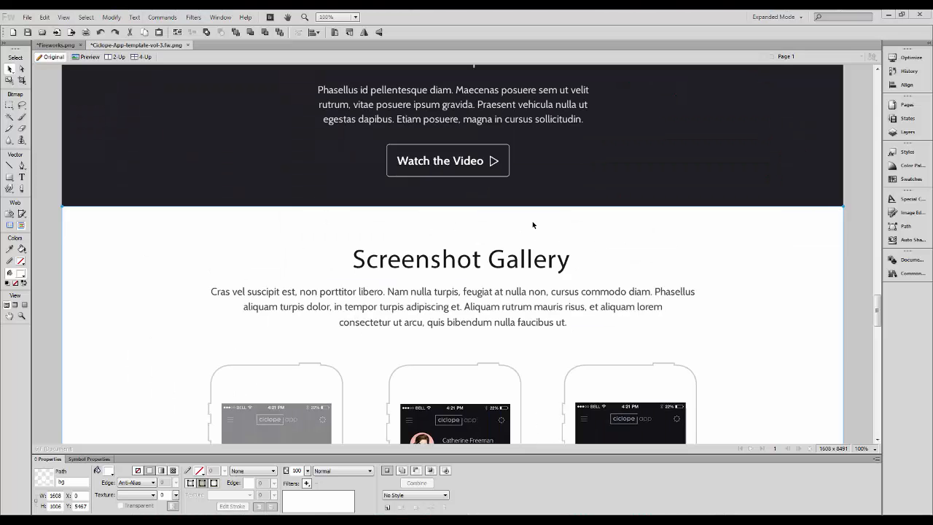
scroll(478, 220, "down", 5)
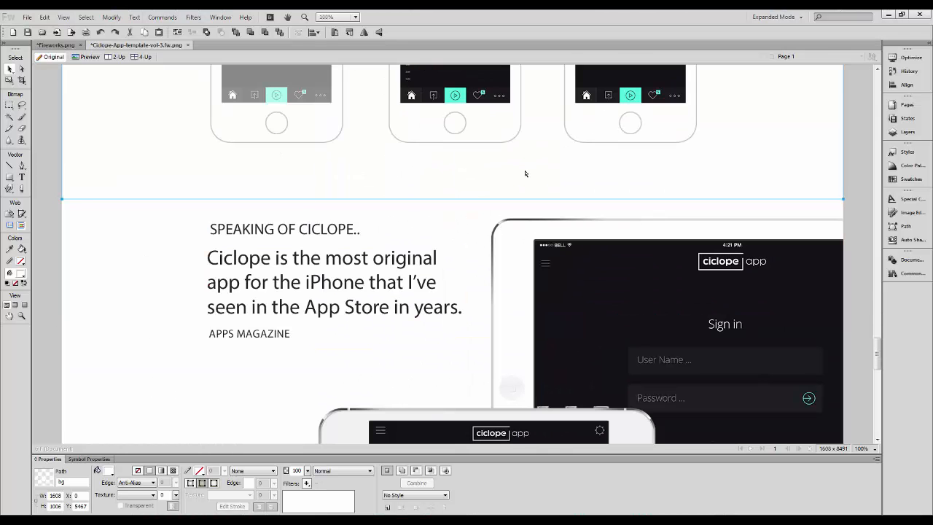
key("alt+Tab")
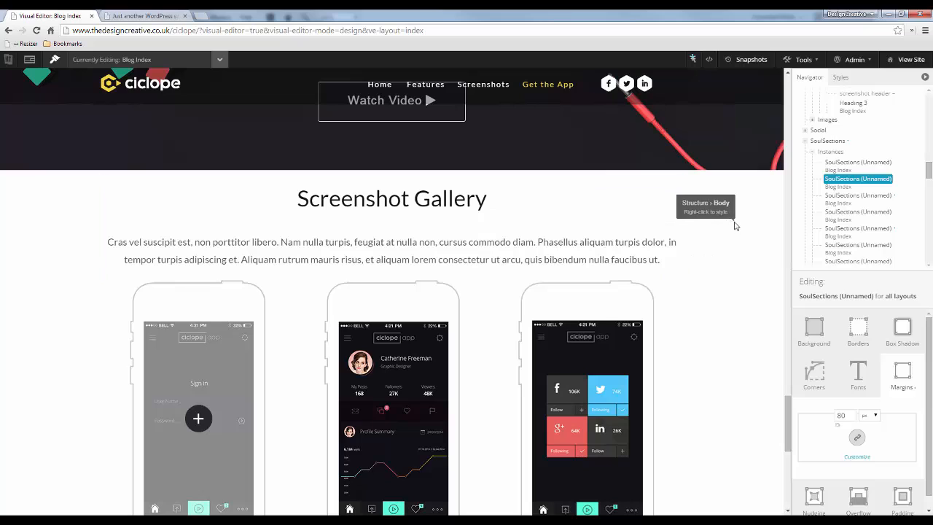
- Set the top padding of the screenshot gallery wrapper instance to 90 px
right_click(684, 187)
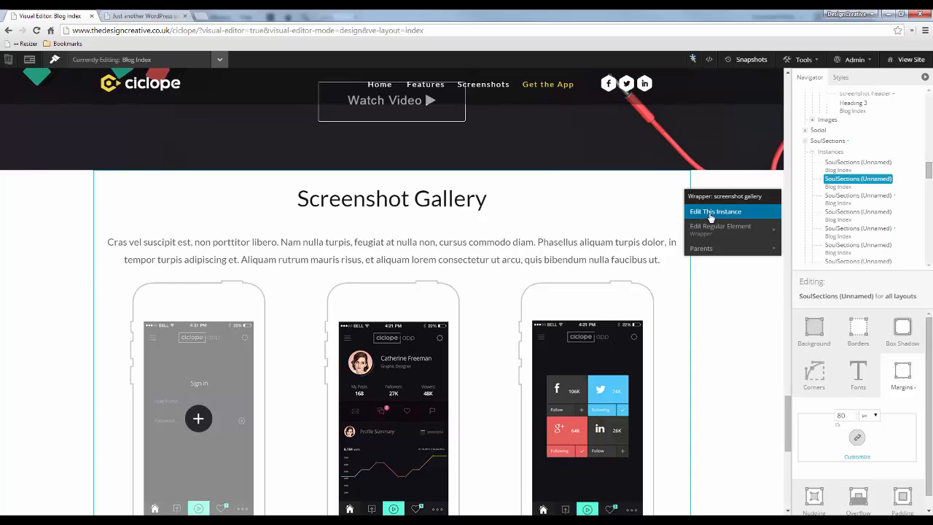
left_click(709, 213)
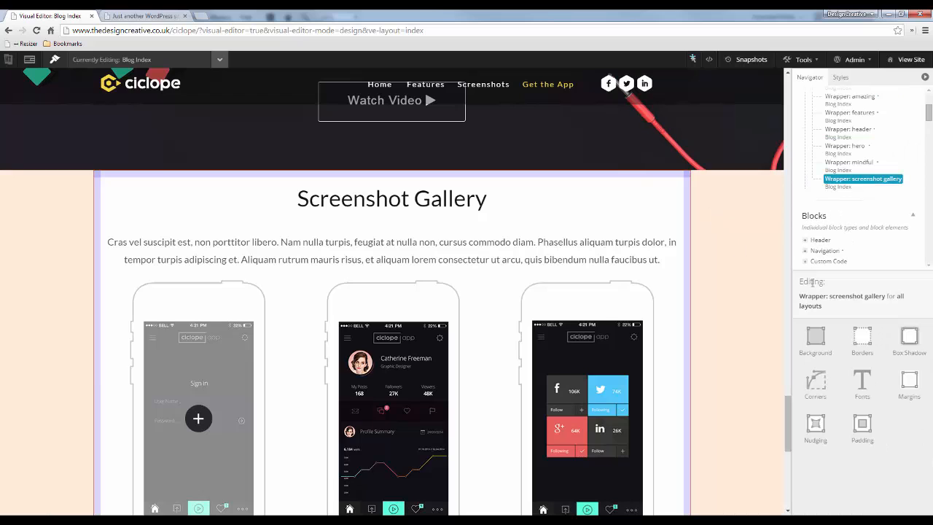
left_click(863, 428)
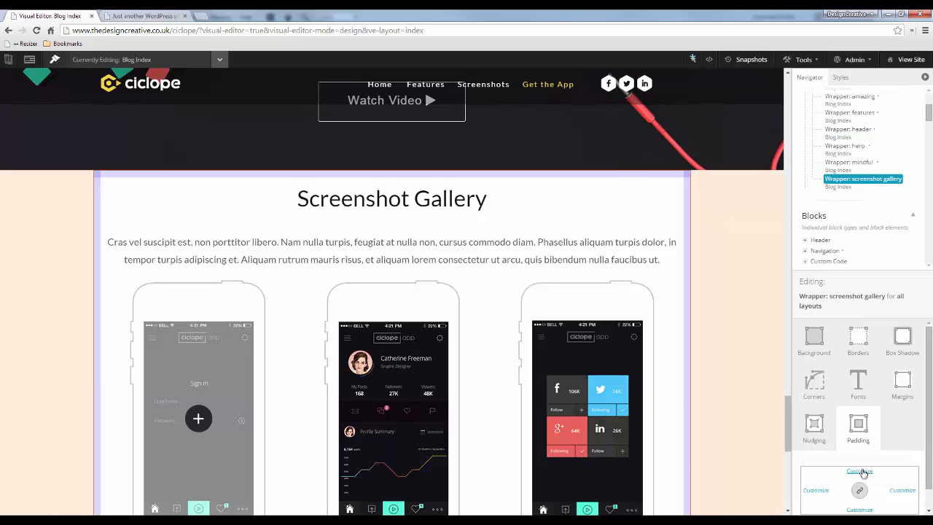
left_click(860, 470)
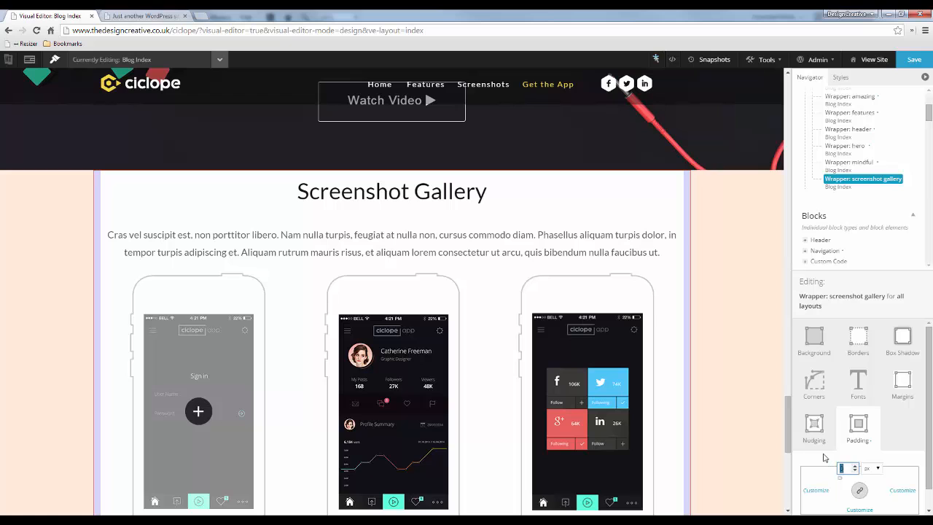
type("90")
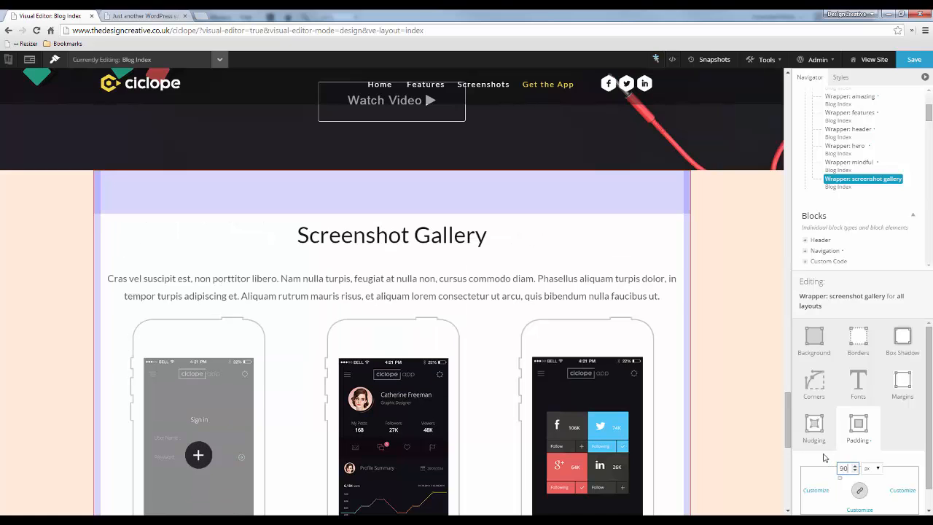
left_click(423, 294)
- Set the screenshot gallery wrapper's bottom padding to 90 px and turn off the inspector overlay
scroll(460, 306, "down", 5)
scroll(864, 473, "down", 1)
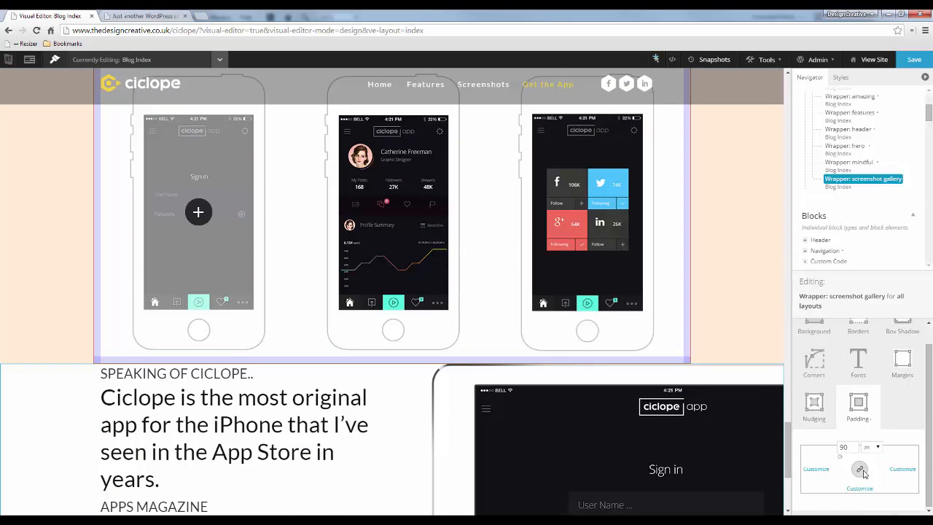
left_click(865, 491)
left_click_drag(849, 496, 814, 497)
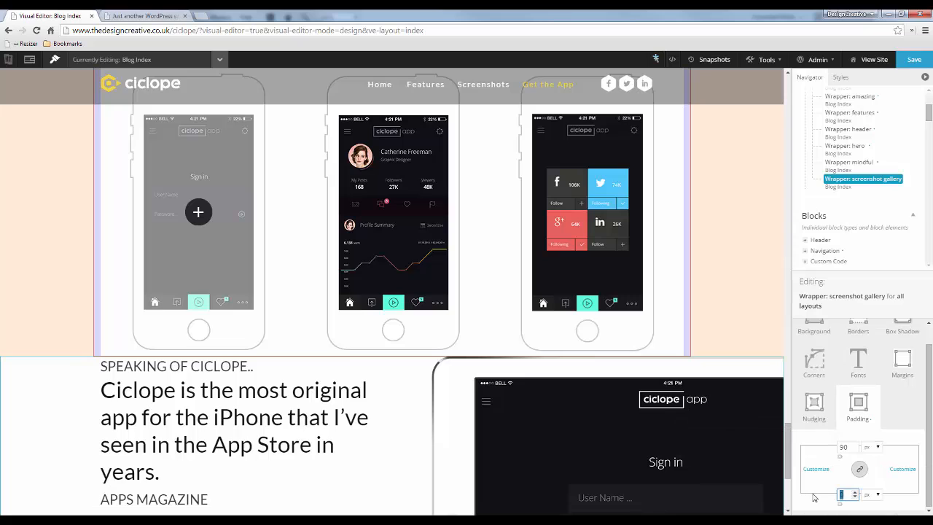
type("90")
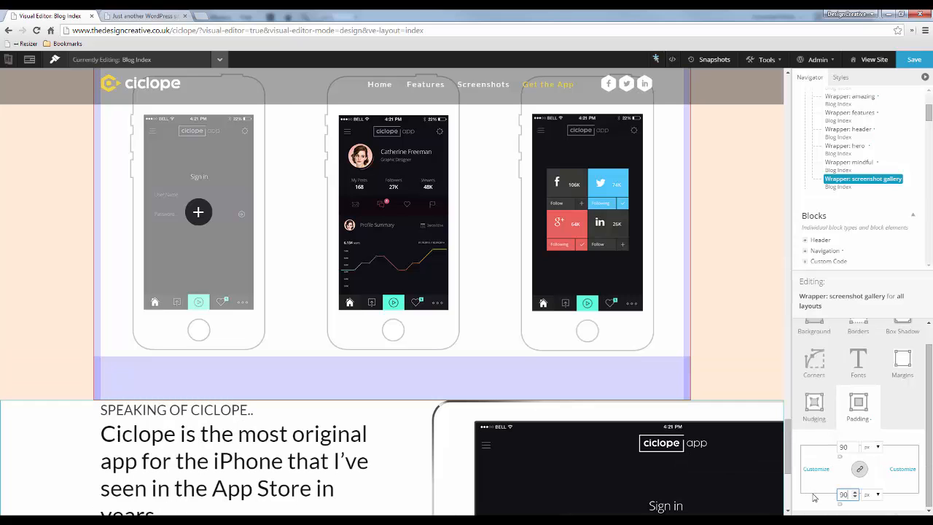
left_click(656, 61)
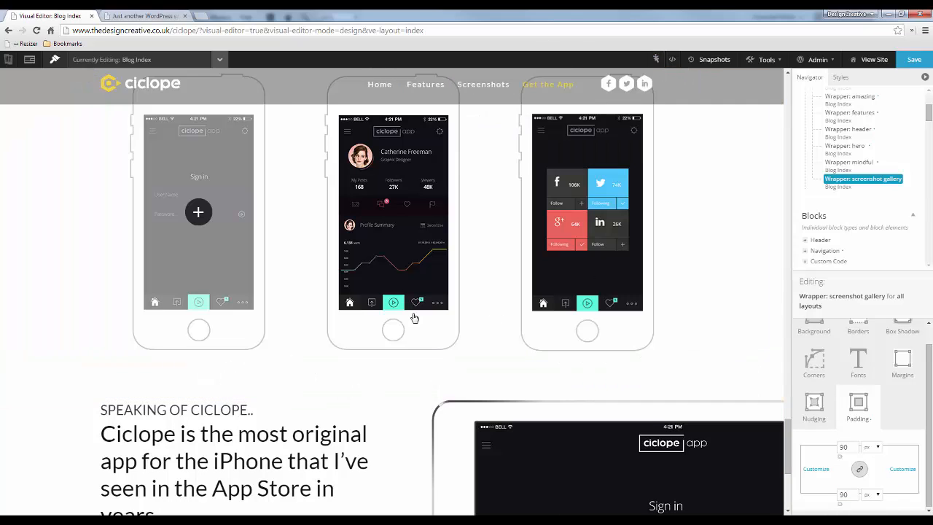
- Try a bottom padding of 190 px on the screenshot gallery wrapper and compare the spacing with the mockup
left_click(842, 495)
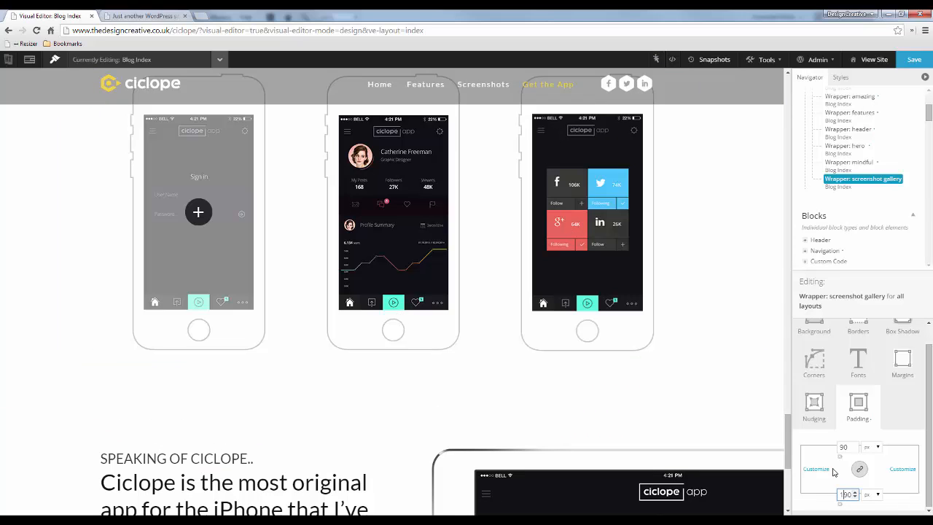
left_click(608, 371)
scroll(494, 273, "down", 3)
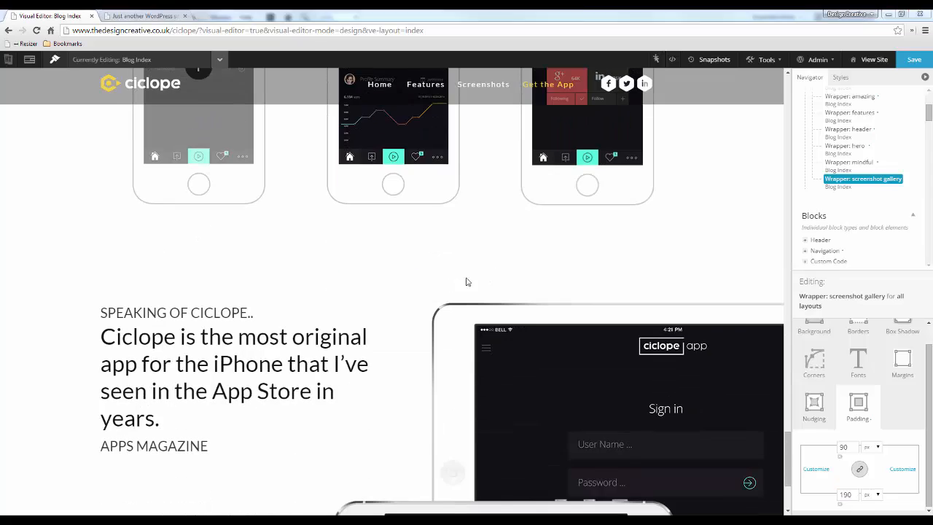
key("alt+Tab")
key("alt+Tab")
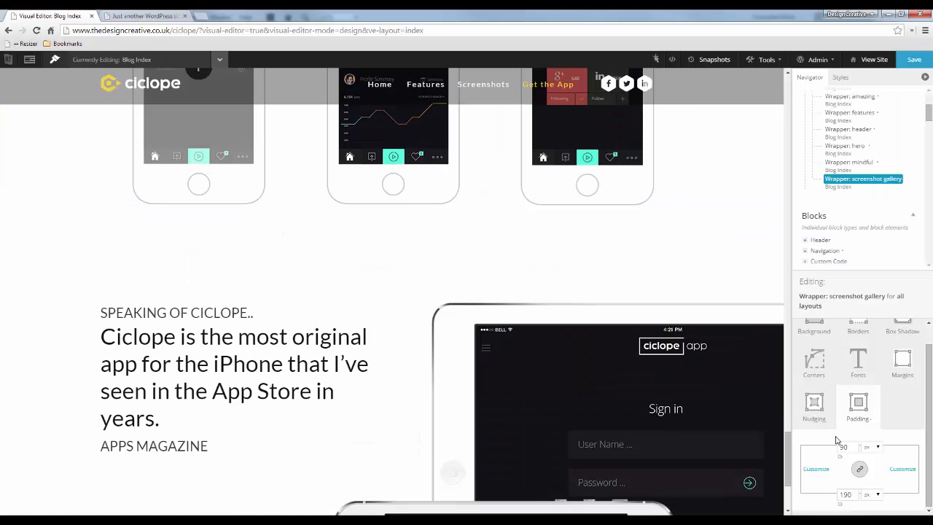
- Set the screenshot gallery wrapper's bottom padding to 150 px and save the changes
double_click(843, 494)
type("150")
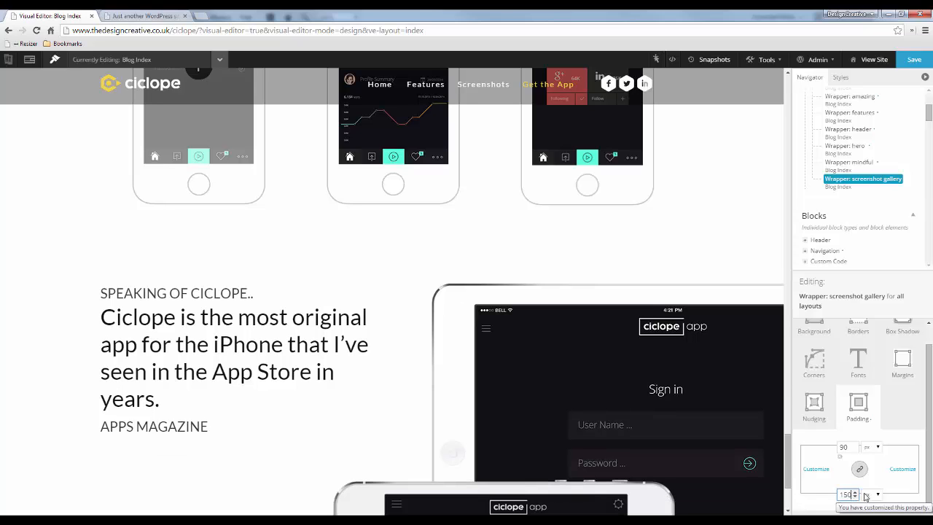
left_click(919, 63)
- Reload the live Ciclope site and check the spacing and layout of the screenshot gallery and testimonial sections
left_click(146, 15)
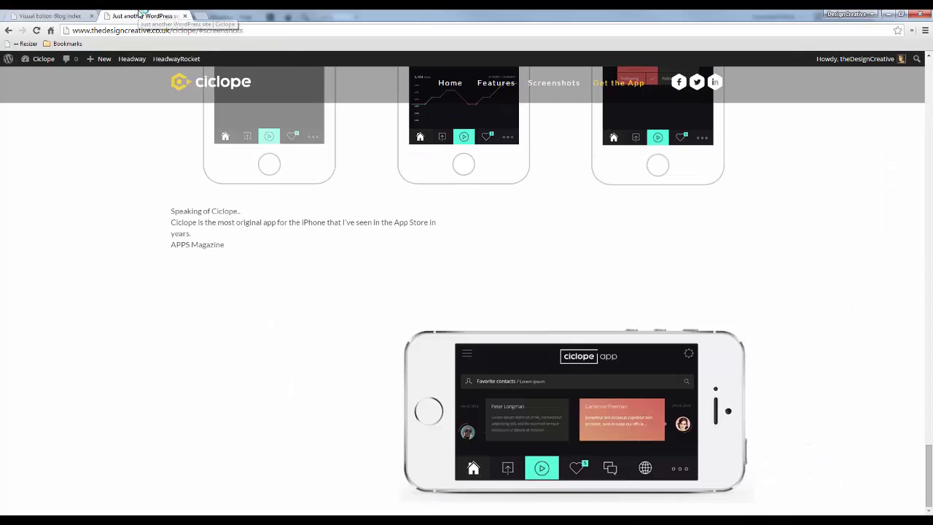
key("F5")
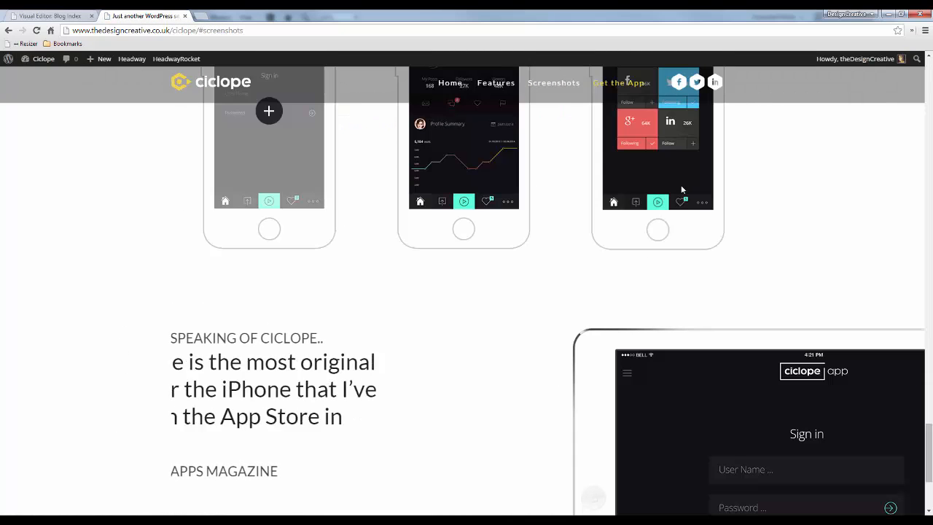
scroll(651, 183, "down", 2)
scroll(619, 183, "down", 2)
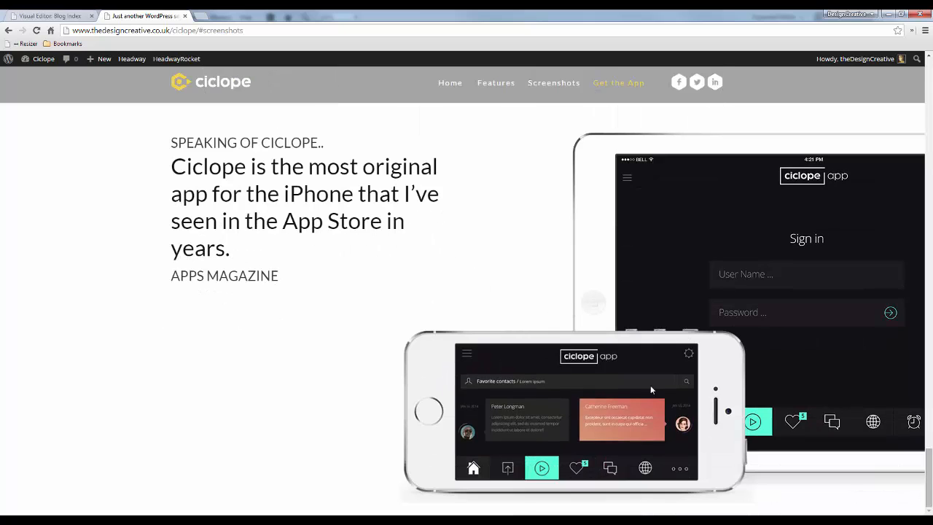
- In the visual editor, open the breakpoint and section settings of the SoulSections block holding the testimonial's phone image
left_click(45, 15)
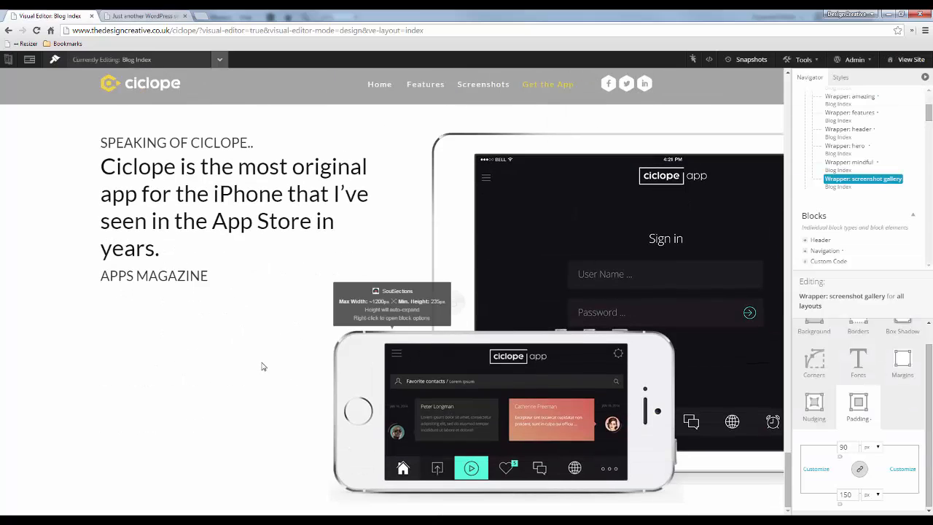
right_click(309, 371)
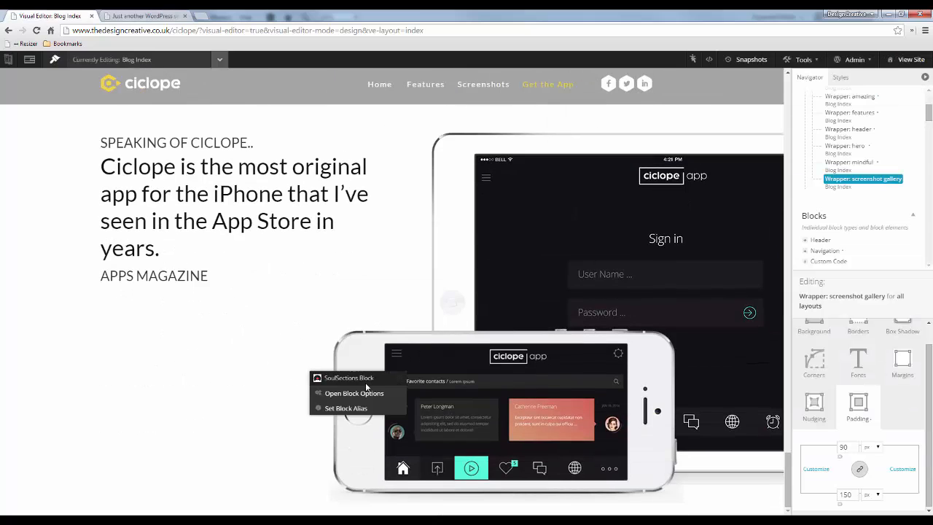
left_click(692, 59)
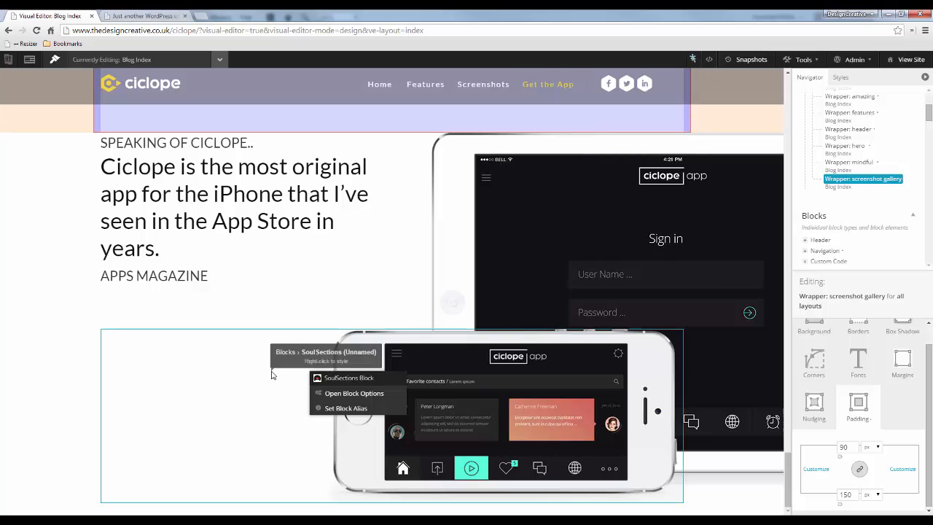
right_click(210, 363)
left_click(236, 384)
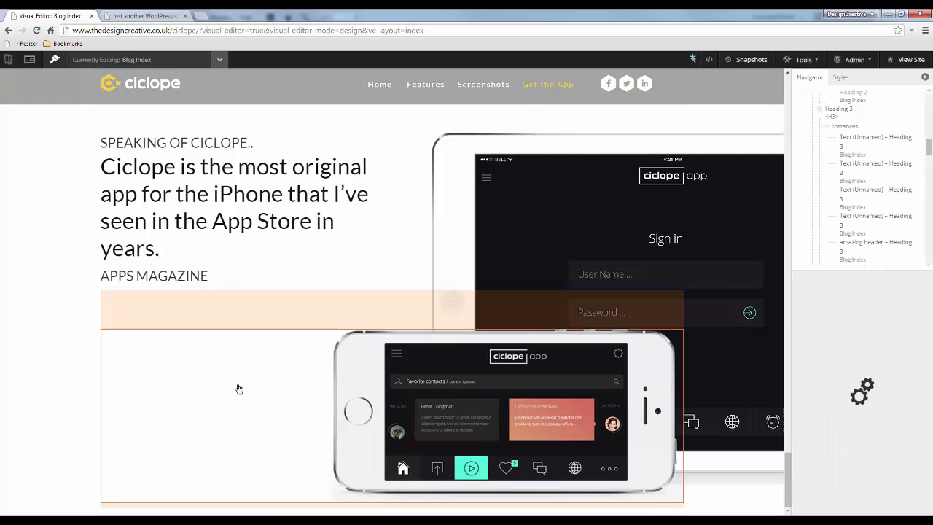
right_click(200, 345)
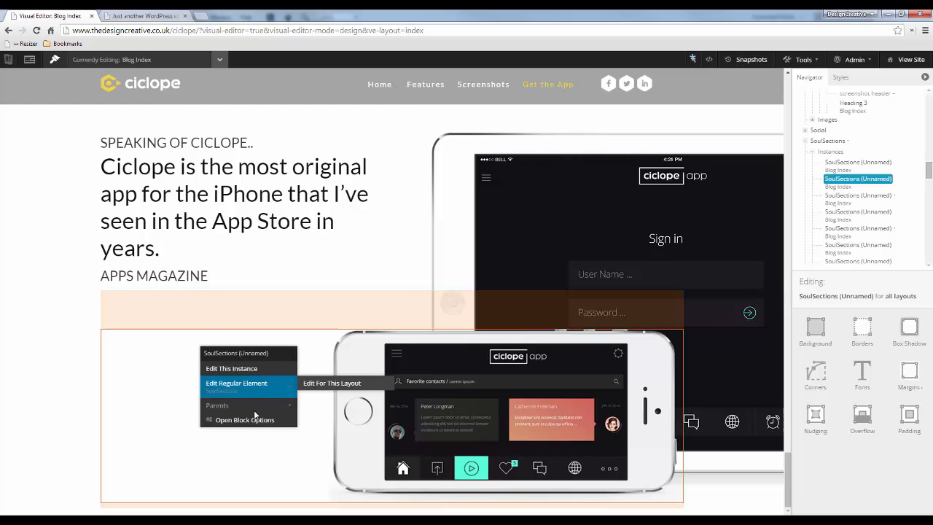
left_click(248, 418)
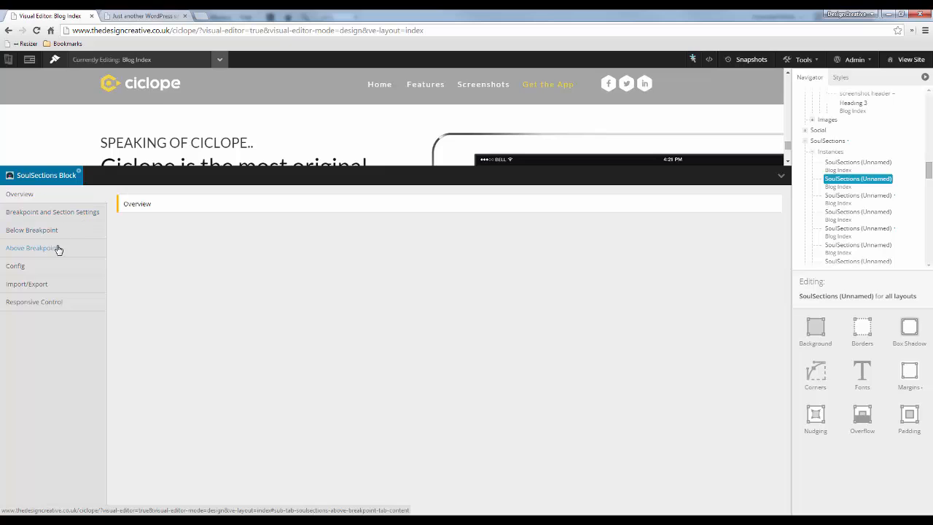
left_click(73, 217)
- Set the phone image's effect to Fade In Left (Big) and save the changes
scroll(397, 329, "down", 1)
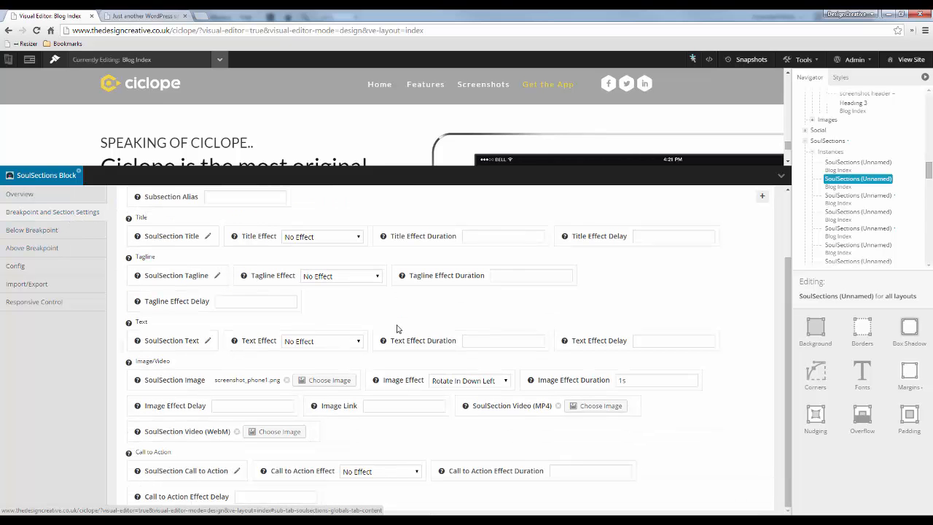
left_click(481, 380)
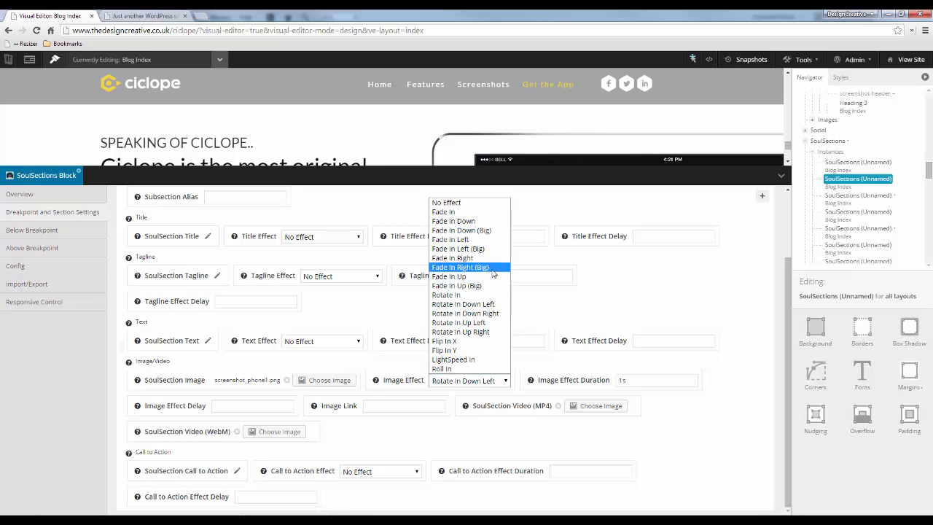
left_click(489, 239)
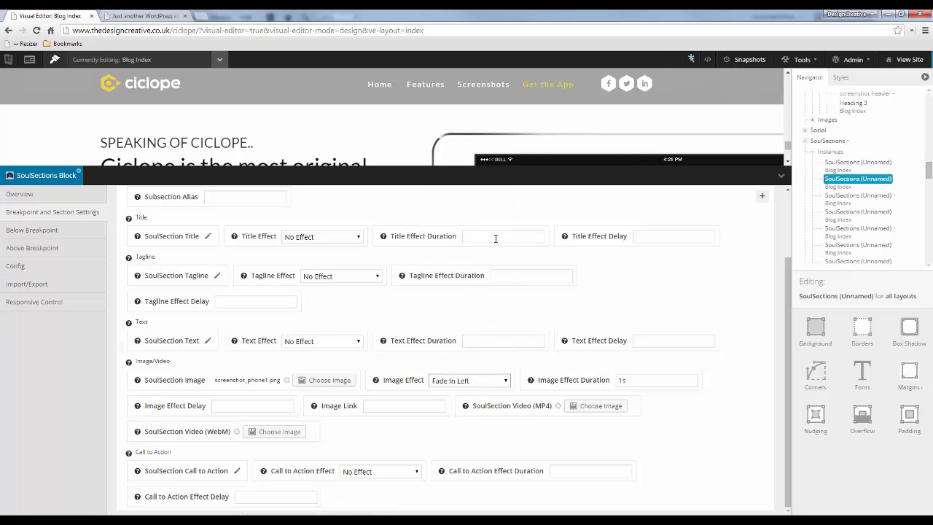
left_click(491, 386)
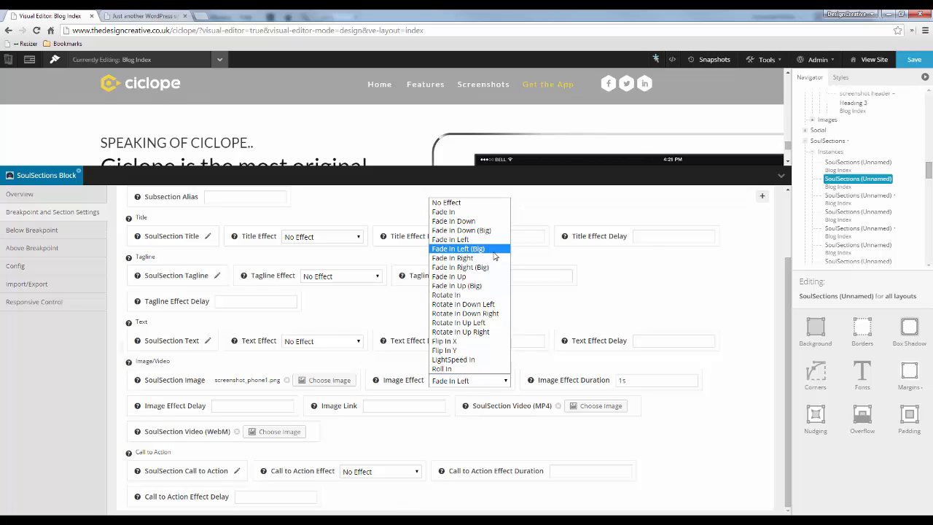
left_click(496, 249)
left_click(916, 59)
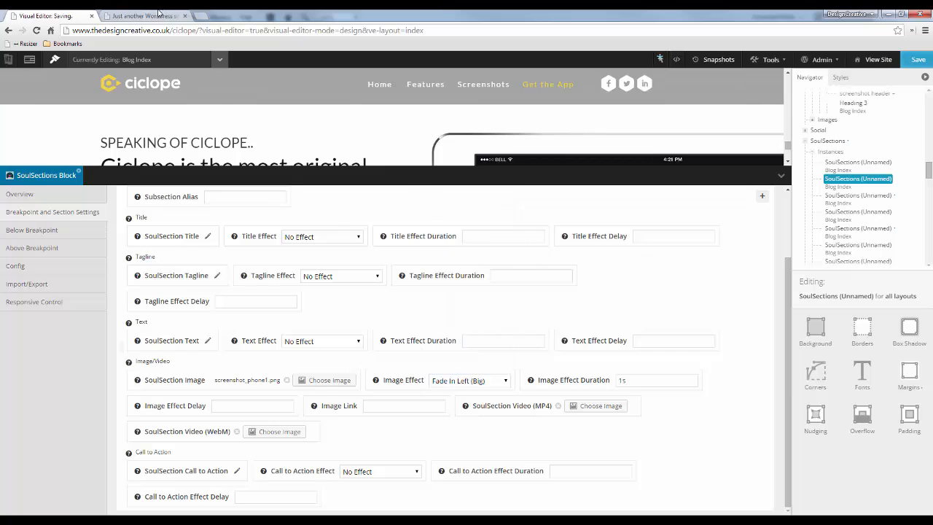
- Reload the live Ciclope site and check the phone image's entrance effect and the gallery section above it
left_click(149, 15)
key("F5")
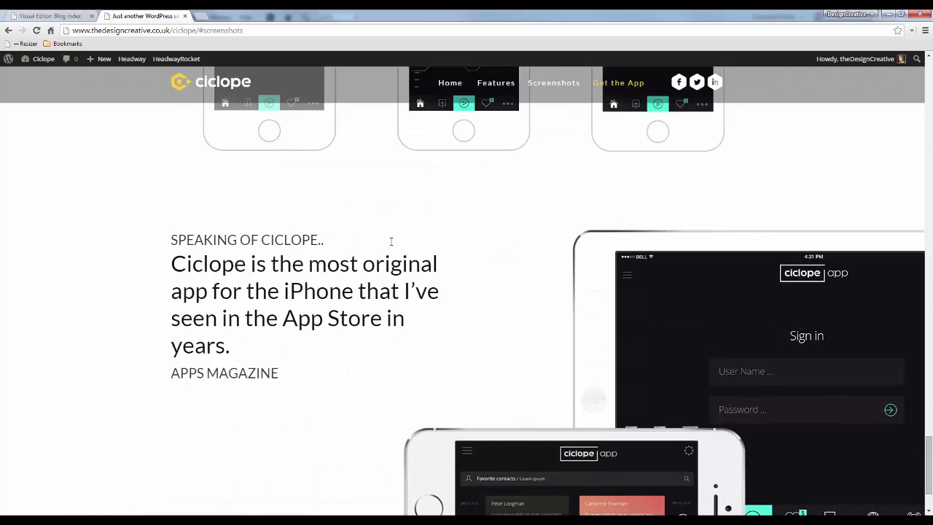
scroll(390, 245, "up", 3)
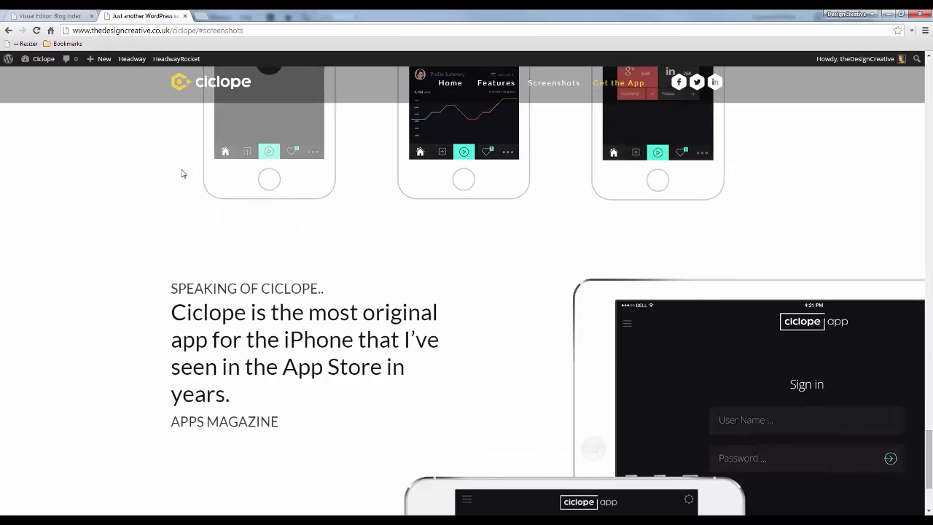
scroll(183, 174, "up", 5)
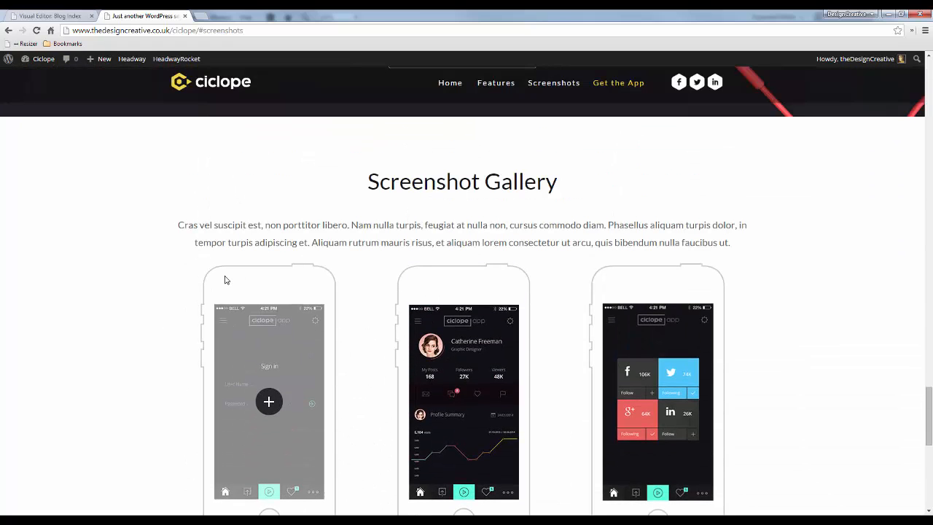
- Preview the live site at Apple iPhone 5 size and examine the screenshot gallery and testimonial sections
left_click(25, 44)
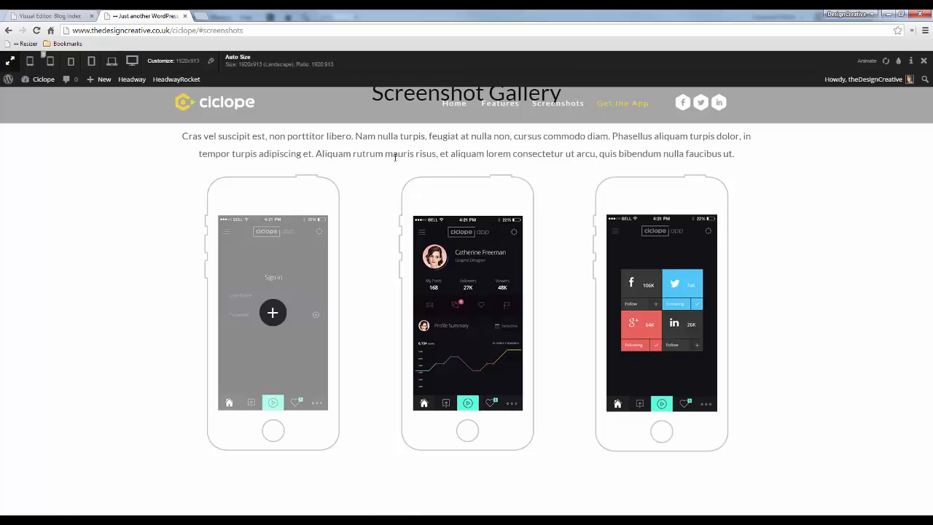
left_click(50, 64)
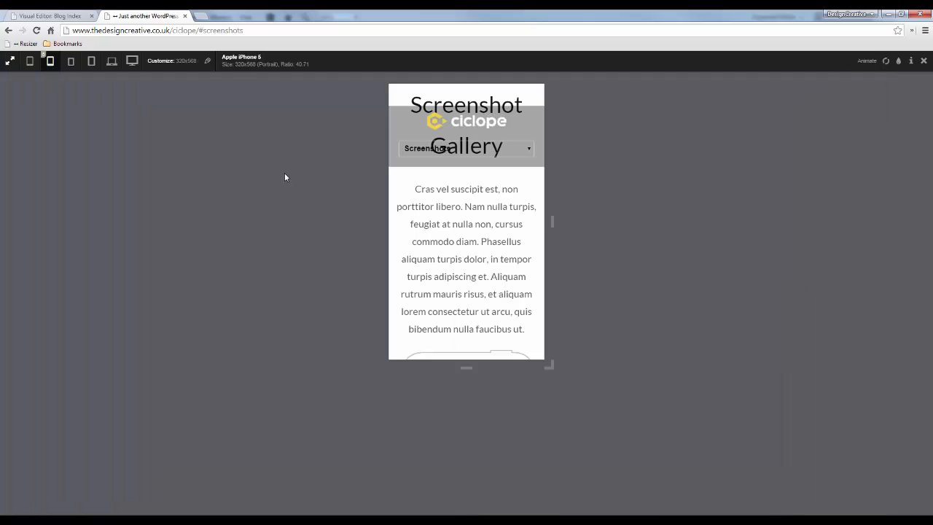
scroll(478, 237, "down", 3)
scroll(479, 237, "down", 5)
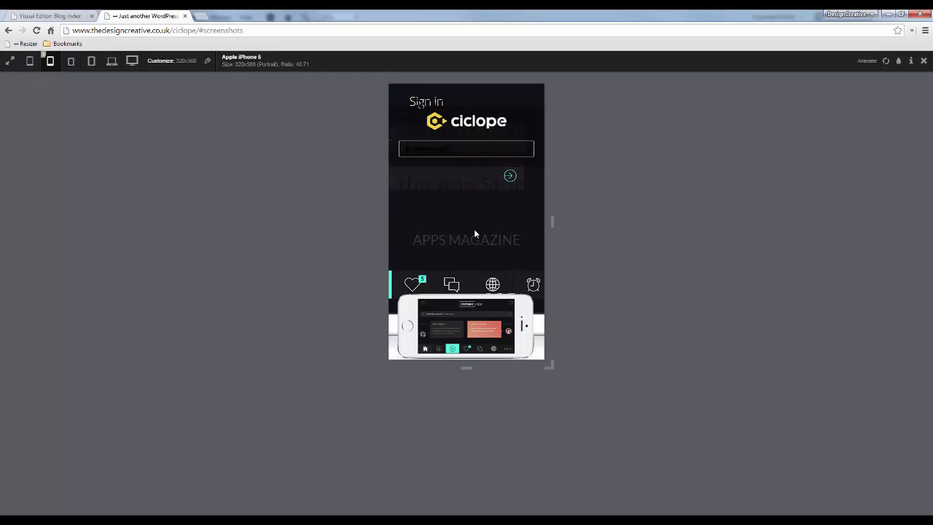
scroll(478, 242, "up", 4)
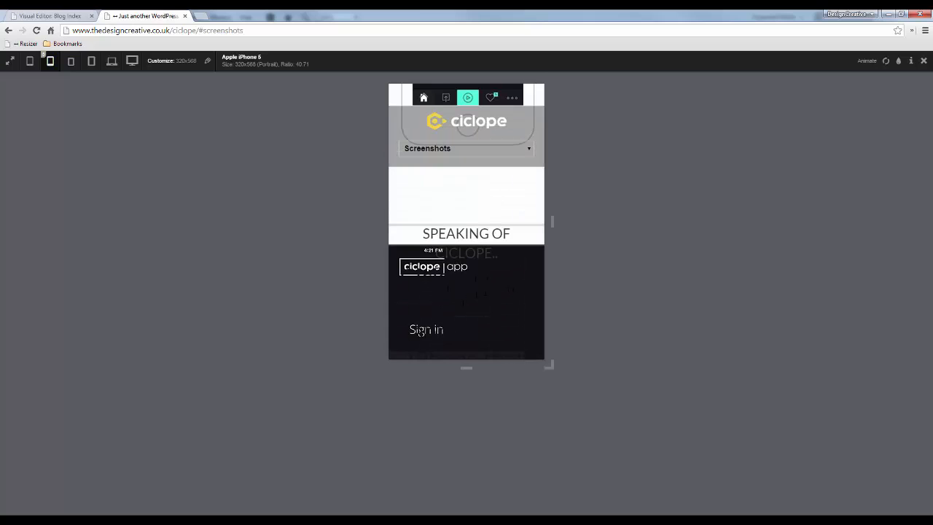
scroll(505, 290, "up", 3)
scroll(492, 281, "up", 3)
scroll(491, 282, "down", 4)
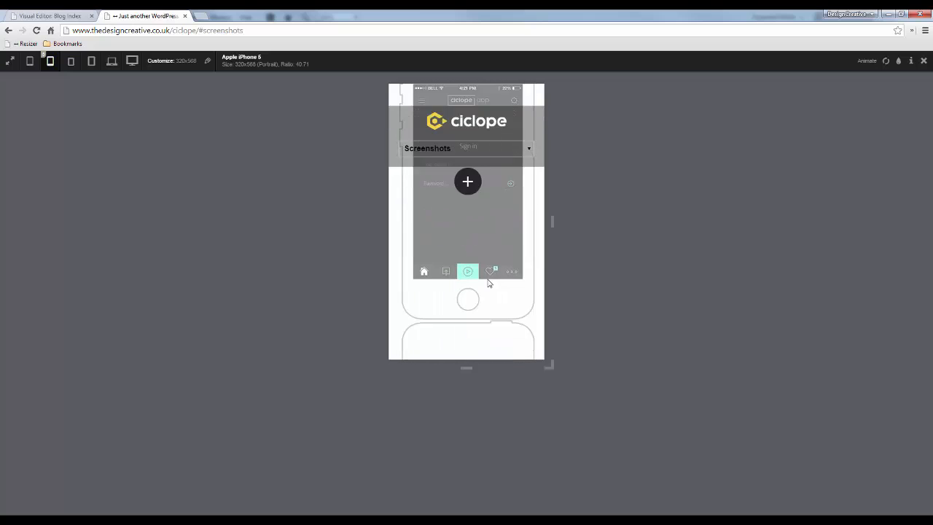
- Back in the visual editor, select the testimonial section's wrapper instance and open it in the live CSS editor
left_click(51, 15)
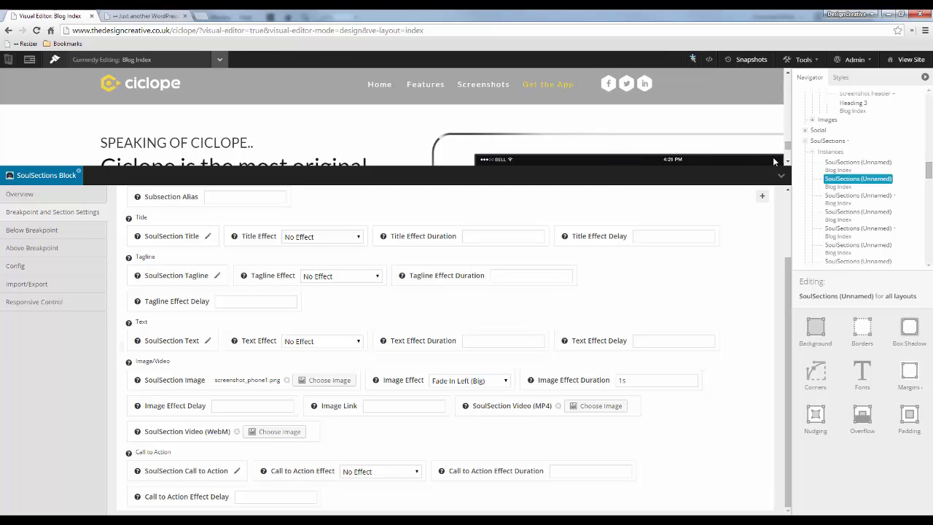
left_click(782, 176)
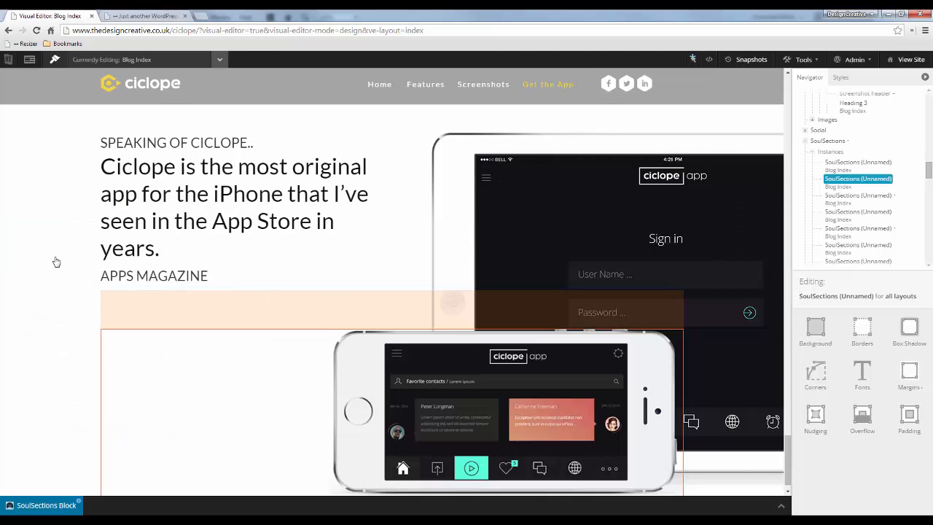
right_click(34, 270)
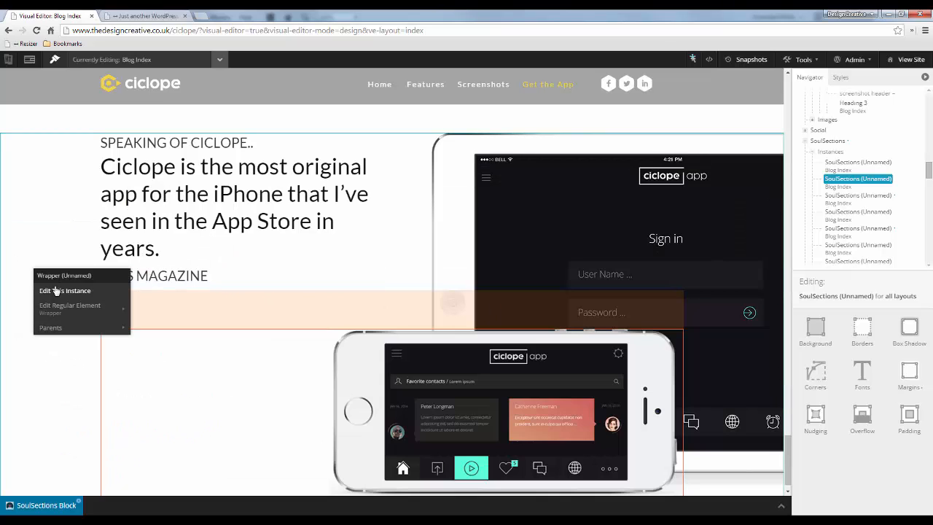
left_click(58, 290)
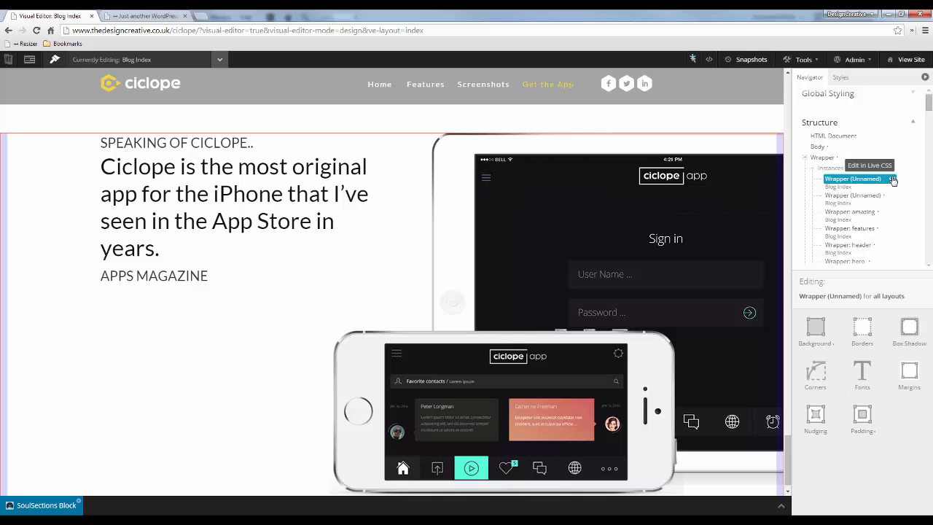
left_click(892, 179)
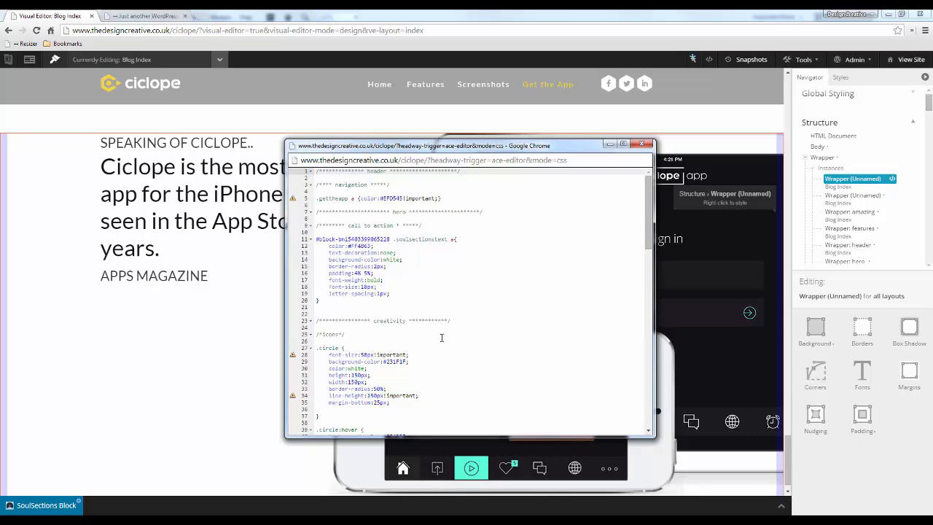
- Move the selector #wrapper-wxu541deab207888, div.wrapper-mirroring-wxu541deab207888 into the background-image:none rule of the 768px media query, after the existing wrapper selectors
scroll(430, 342, "down", 10)
scroll(399, 366, "down", 8)
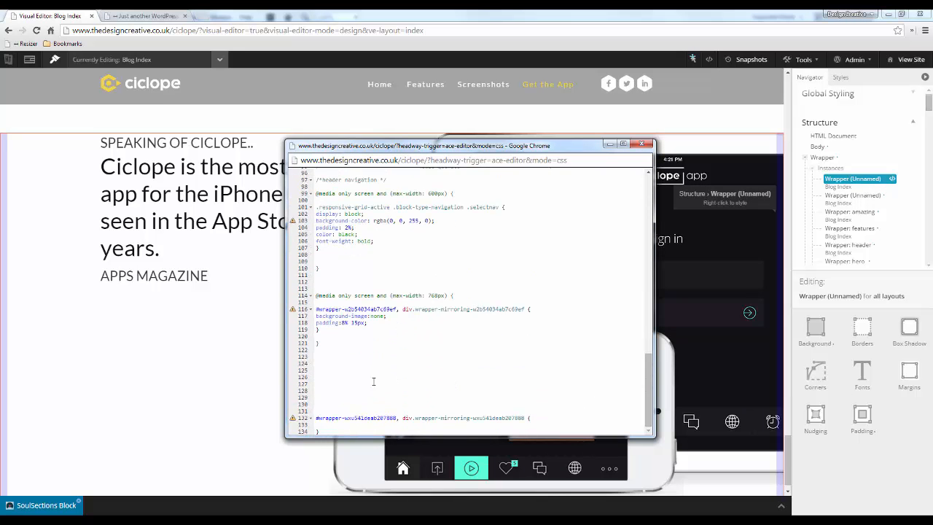
left_click_drag(528, 416, 310, 418)
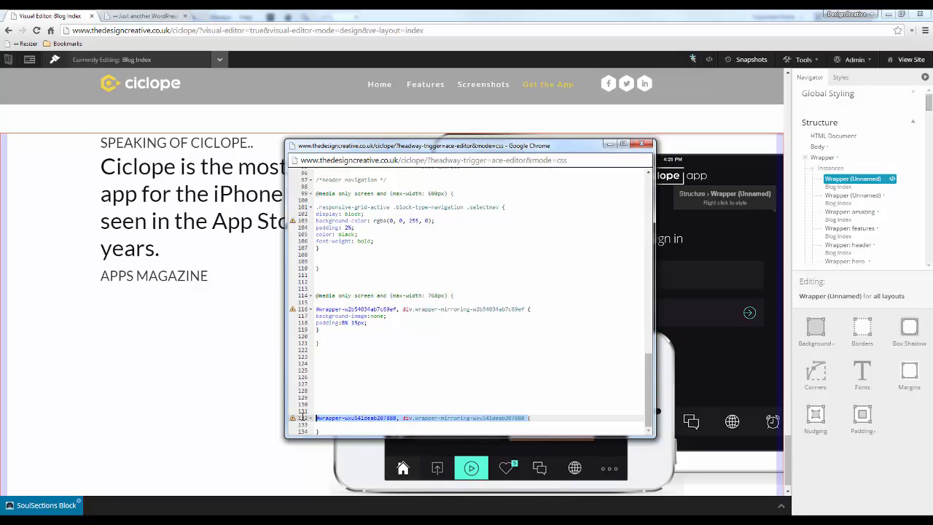
mouse_move(301, 418)
key("BackSpace")
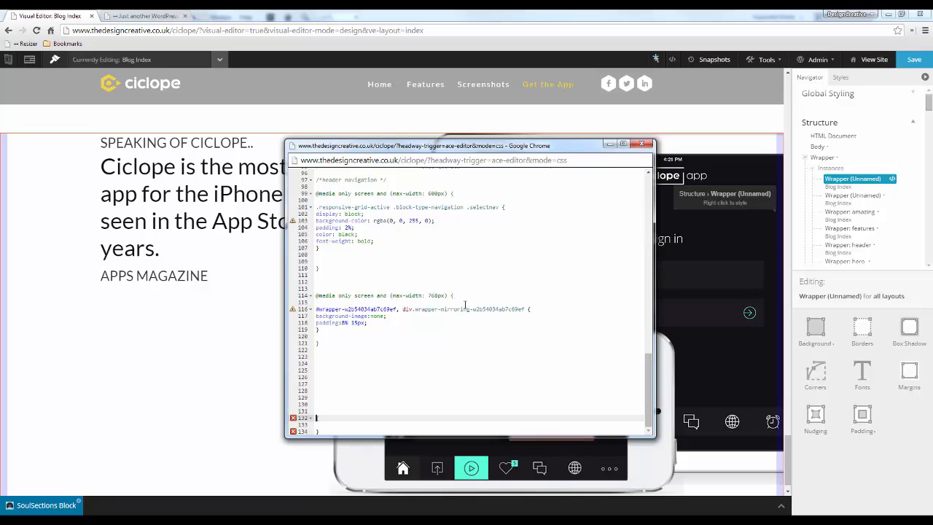
left_click(528, 309)
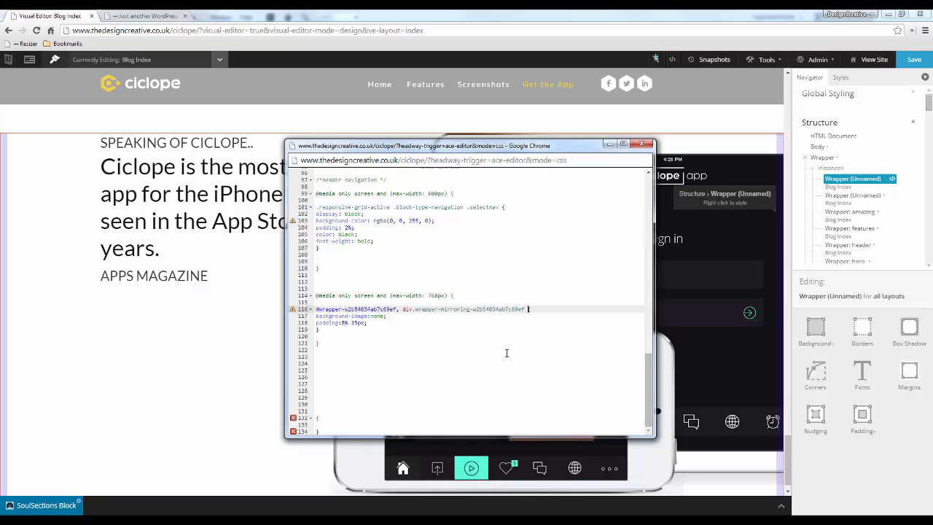
type("{")
type("#wrapper-wxu541deab207888, div.wrapper-mirroring-wxu541deab207888")
scroll(507, 353, "down", 1)
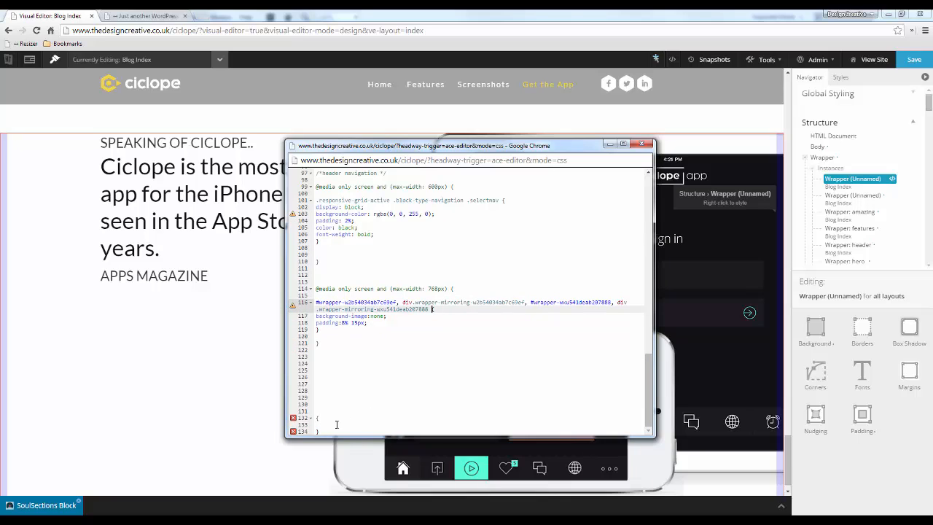
- Delete the leftover empty braces at the end of the stylesheet and save the changes
left_click_drag(326, 434, 302, 408)
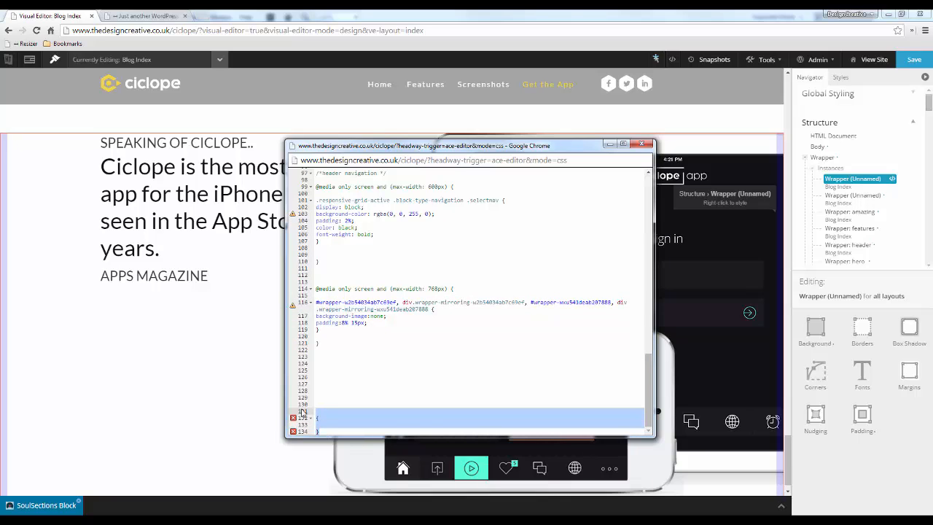
key("BackSpace")
left_click(914, 60)
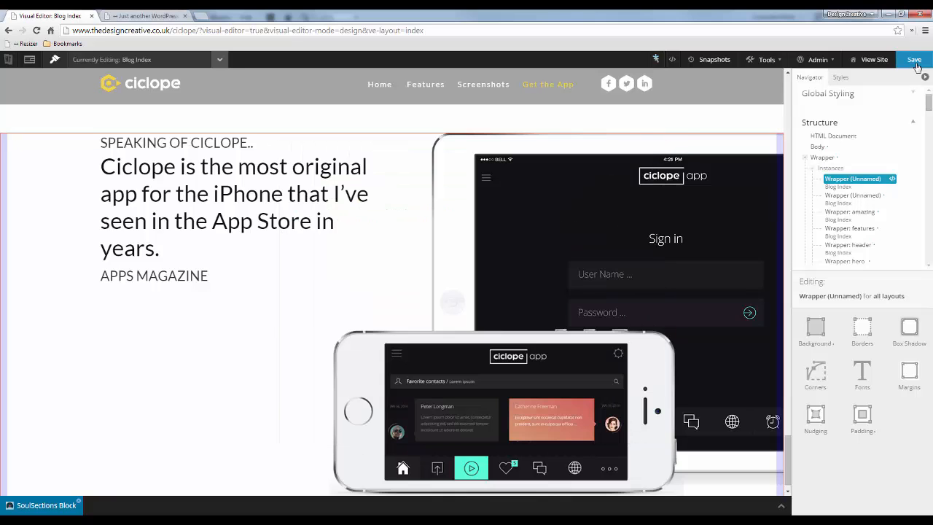
- Reload the Apple iPhone 5 preview of the live site and check the testimonial section's background and phone image
key("ctrl+Tab")
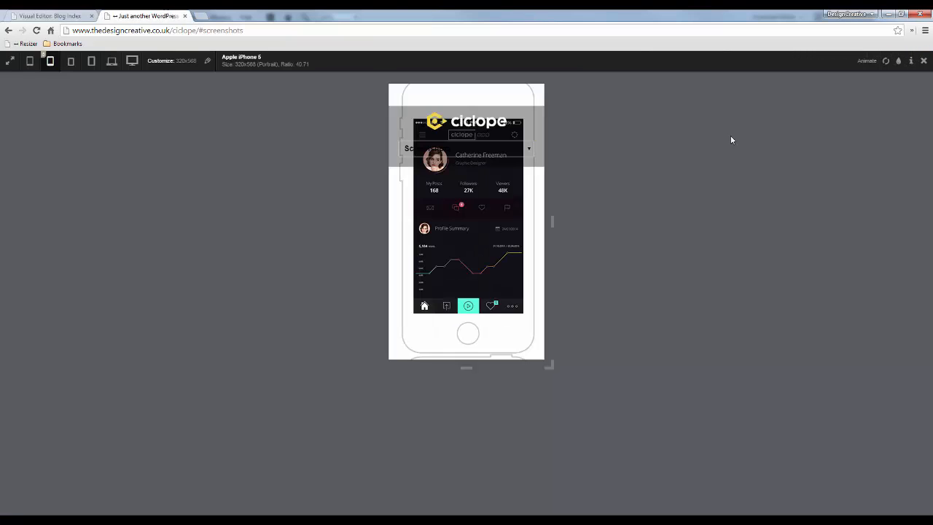
left_click(885, 61)
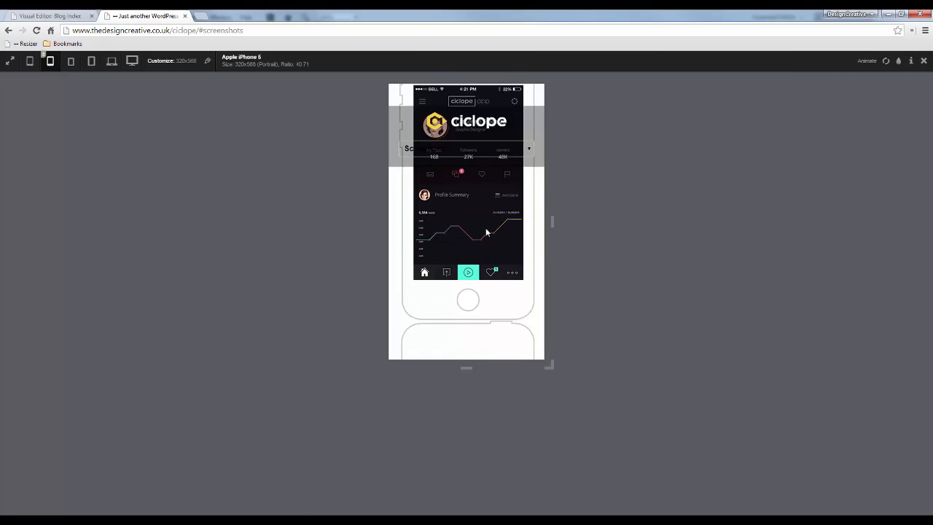
scroll(485, 228, "down", 5)
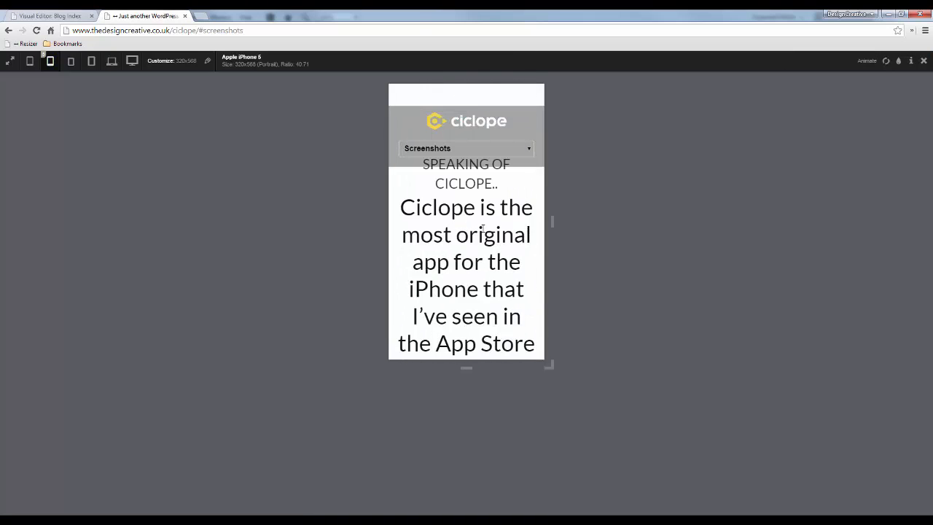
scroll(483, 229, "down", 1)
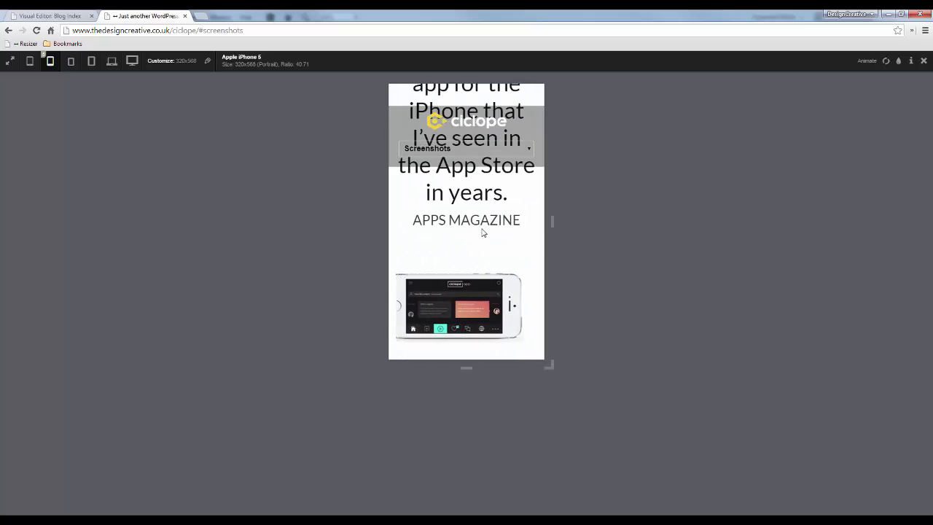
- Examine the Apple iPhone 5 preview from the Screenshot Gallery heading to the testimonial, checking the gap between the gallery phones and the testimonial text
scroll(481, 233, "up", 5)
scroll(479, 233, "down", 4)
scroll(479, 232, "up", 4)
scroll(478, 233, "up", 2)
scroll(477, 238, "down", 1)
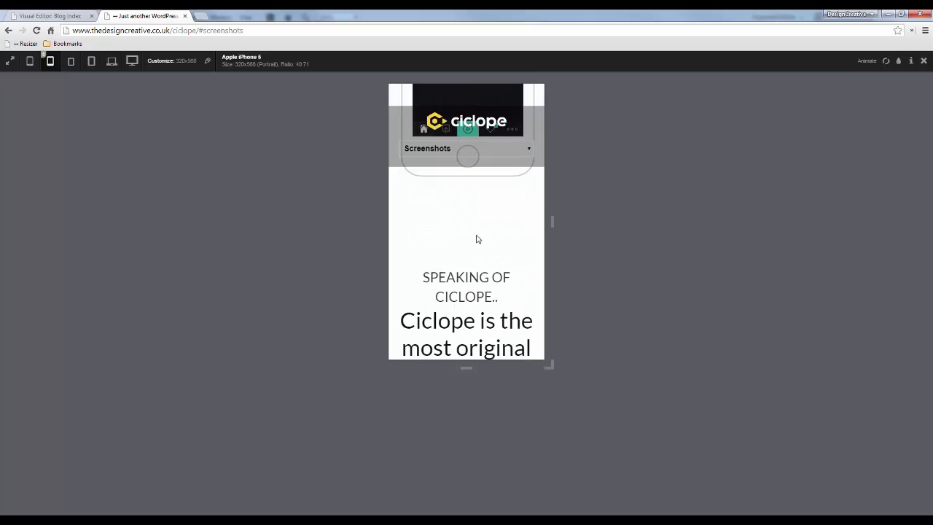
scroll(476, 244, "up", 7)
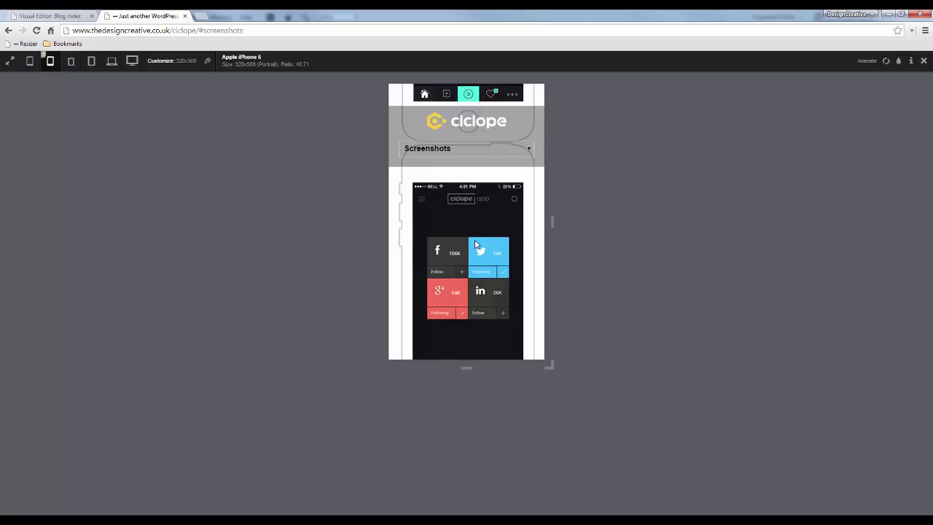
scroll(472, 248, "down", 6)
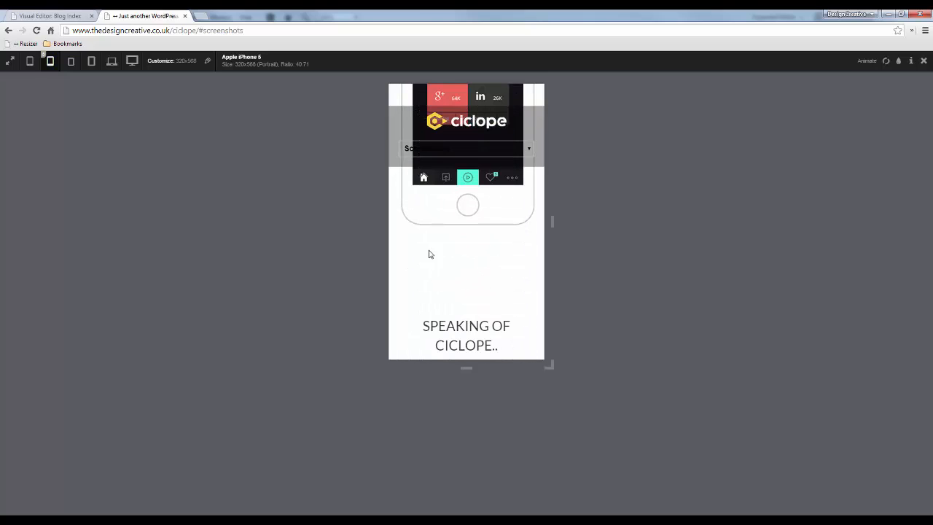
scroll(490, 280, "down", 2)
scroll(489, 280, "up", 12)
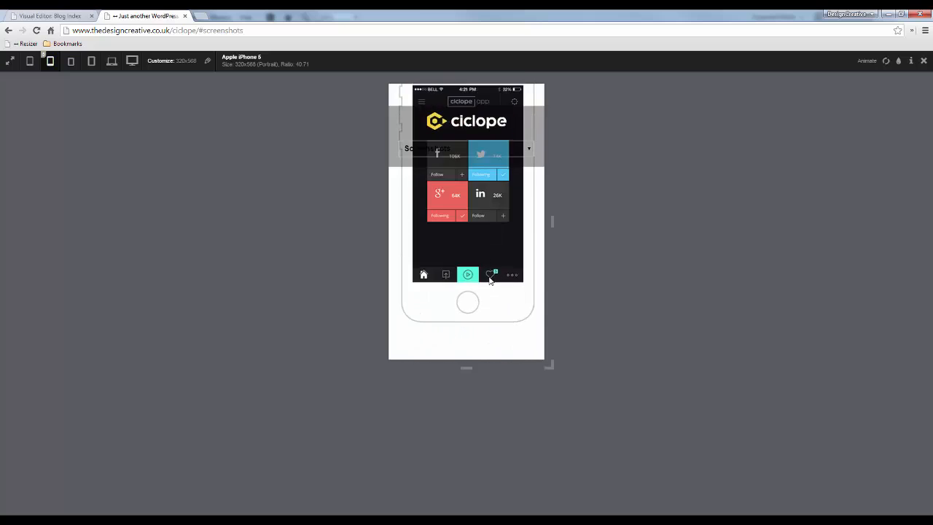
scroll(485, 276, "up", 10)
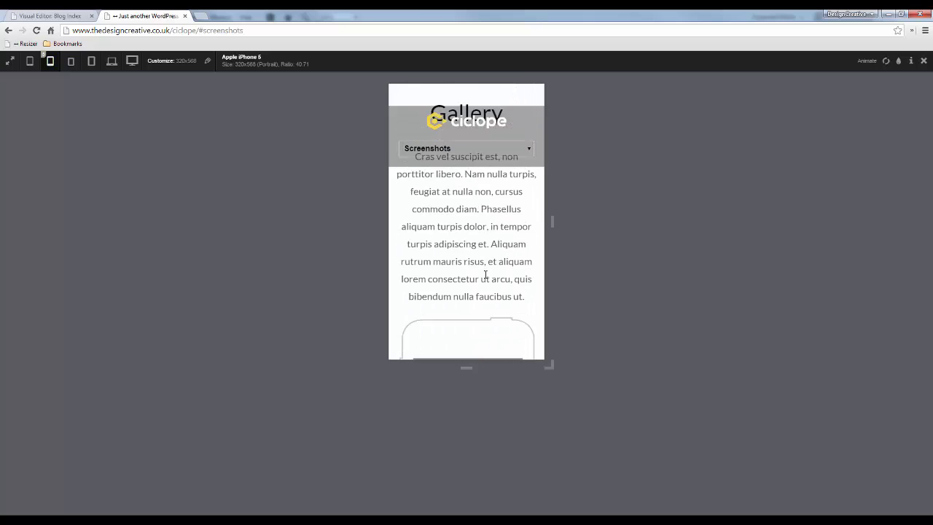
scroll(484, 273, "up", 3)
scroll(485, 273, "down", 2)
scroll(485, 273, "up", 3)
scroll(483, 272, "up", 6)
scroll(483, 272, "down", 2)
scroll(481, 273, "down", 8)
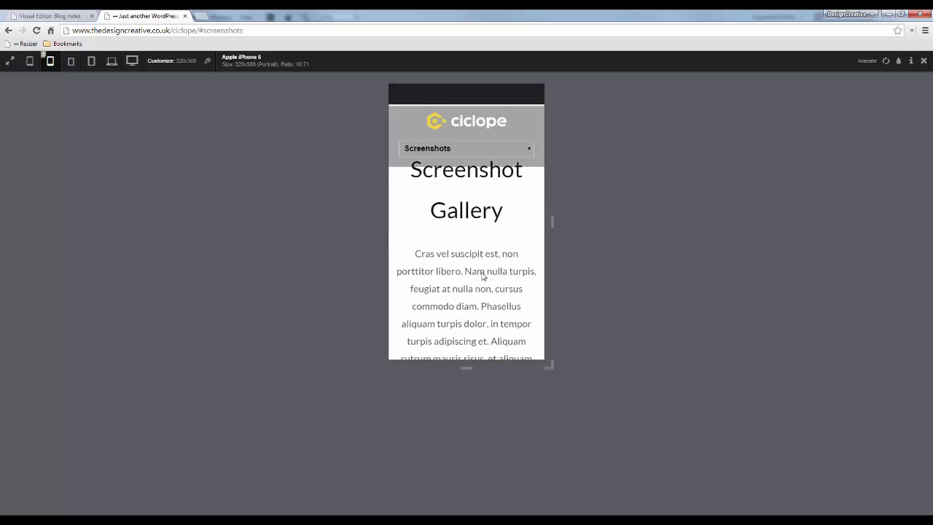
scroll(481, 275, "down", 5)
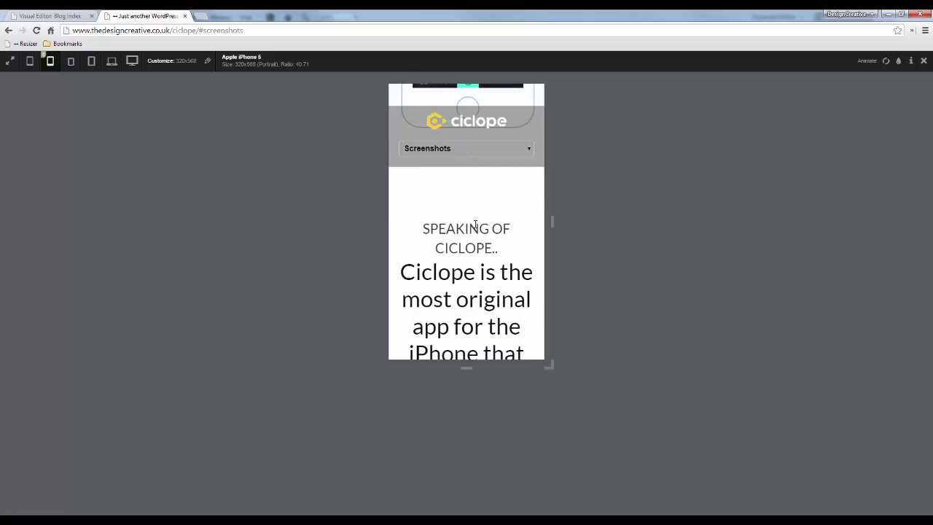
scroll(453, 249, "up", 3)
scroll(477, 254, "down", 2)
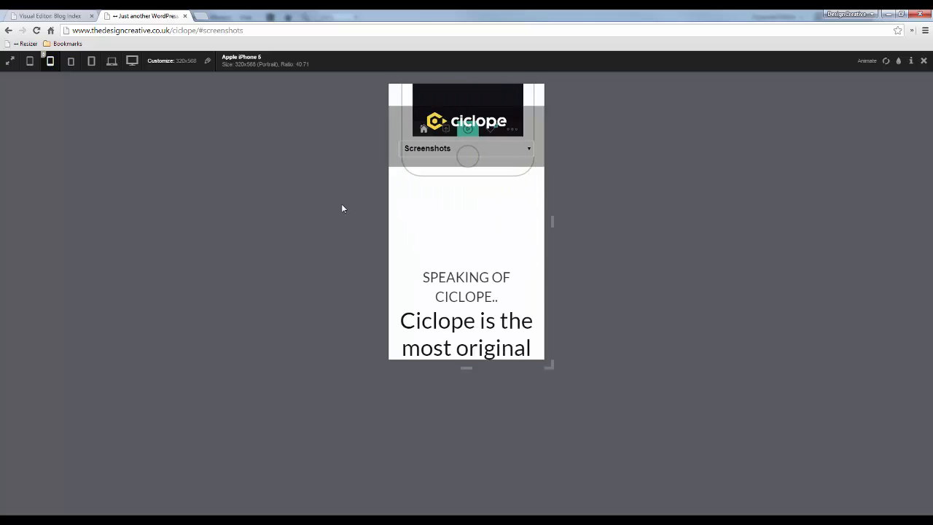
- Back in the visual editor, select the screenshot gallery wrapper instance and open it in the live CSS editor
left_click(44, 15)
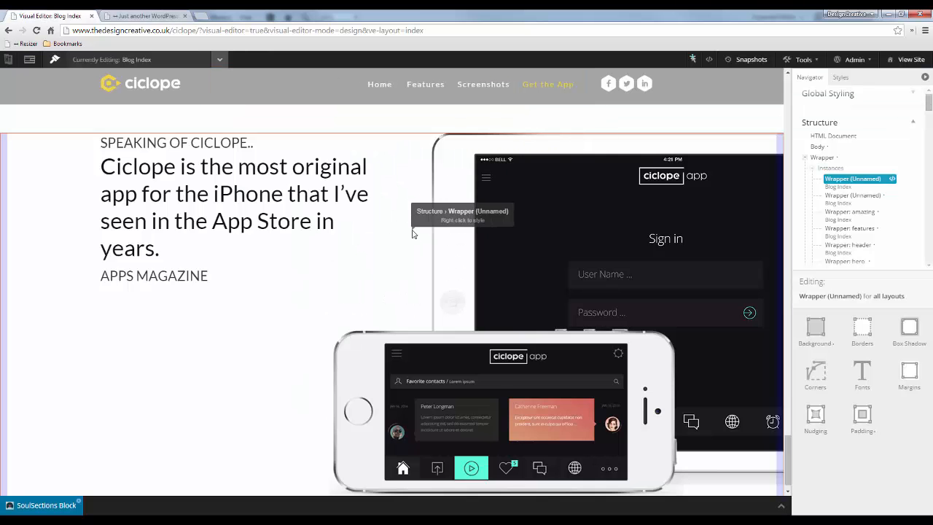
scroll(412, 233, "up", 1)
right_click(334, 244)
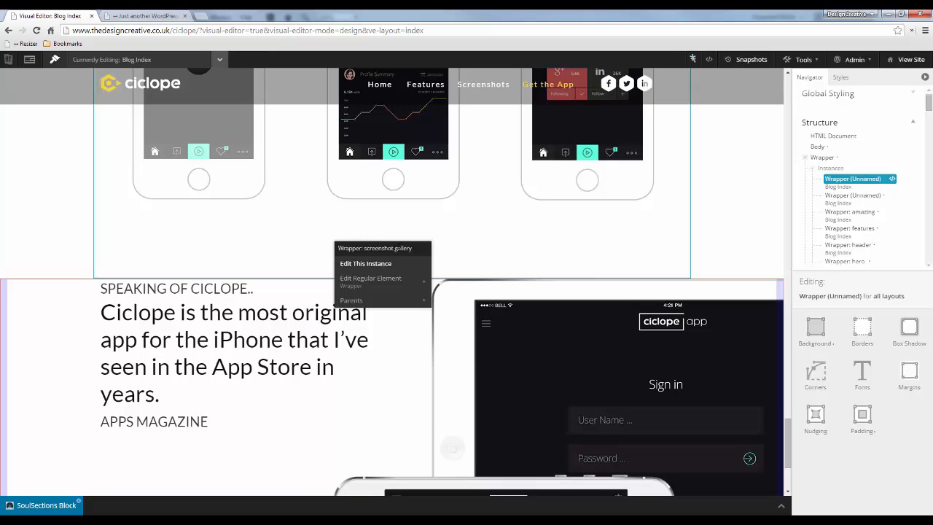
left_click(372, 266)
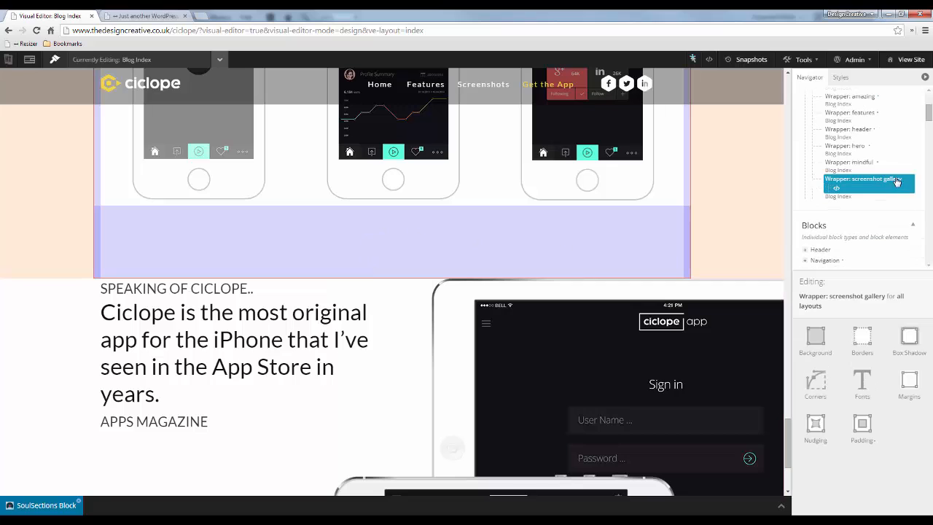
left_click(837, 189)
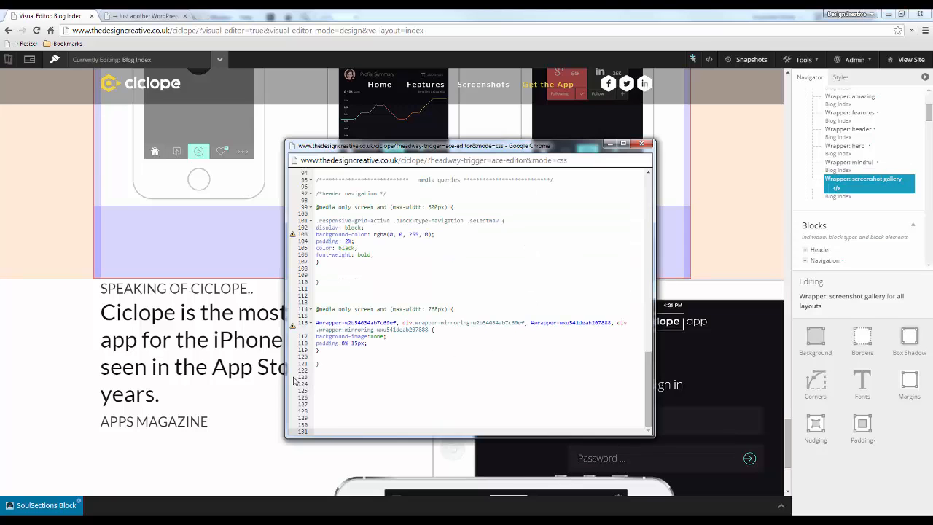
left_click(641, 144)
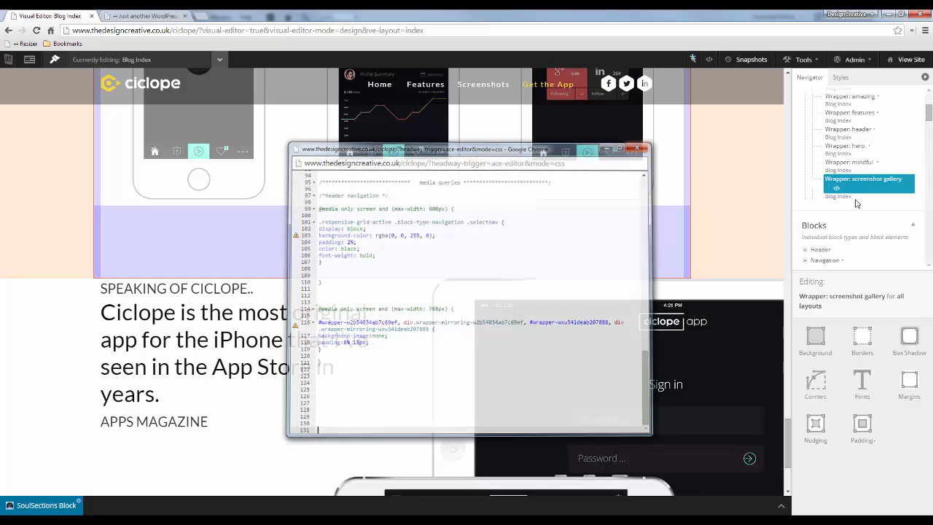
left_click(837, 188)
scroll(394, 350, "down", 15)
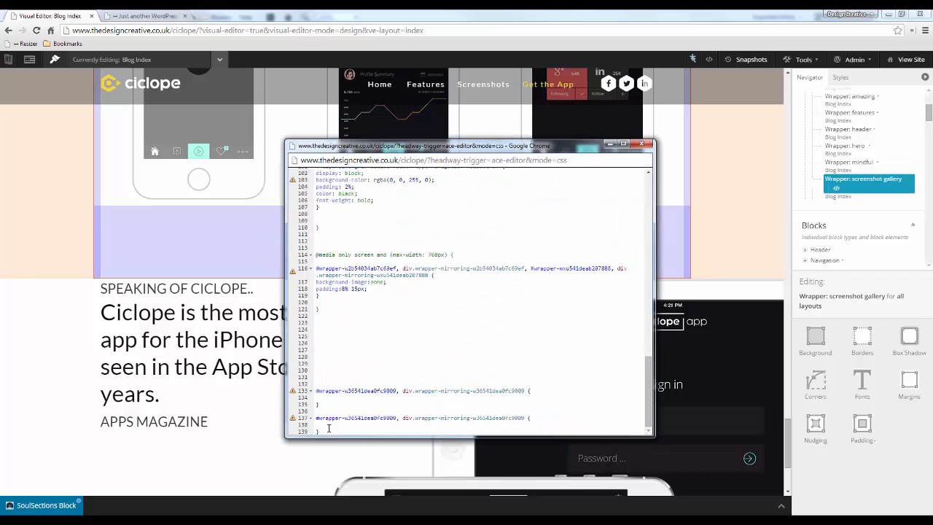
- Move the #wrapper-w36541dea0fc9009, div.wrapper-mirroring-w36541dea0fc9009 rule inside the 768px media query and delete the duplicate rules at the end of the stylesheet
left_click_drag(318, 431, 313, 418)
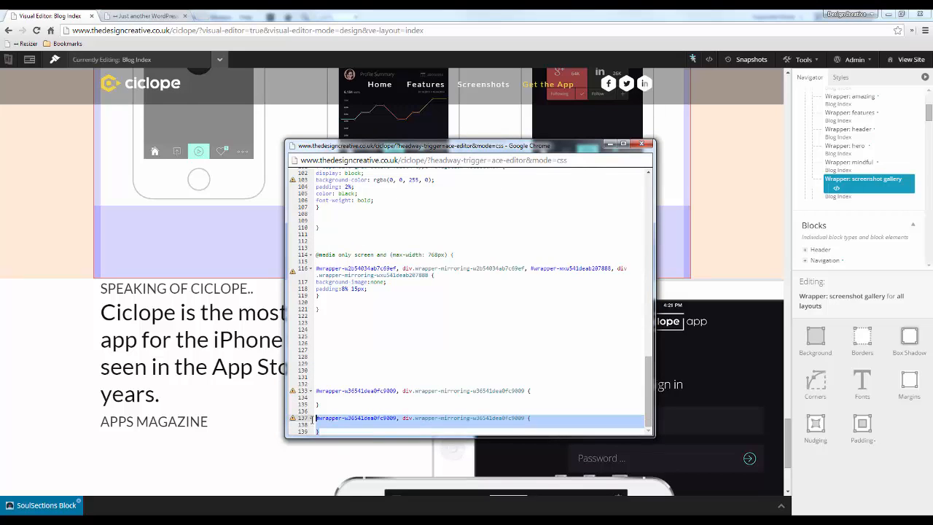
left_click(323, 296)
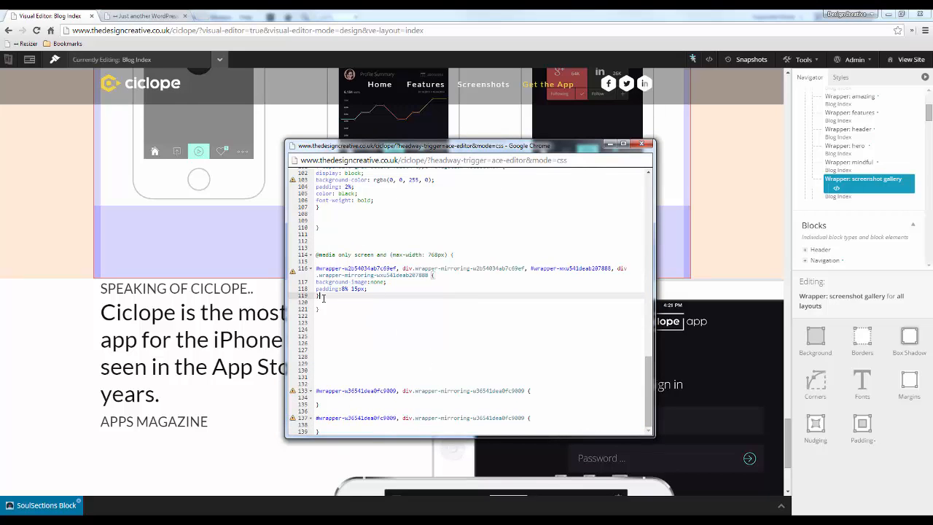
key("Return")
key("Return")
type("#wrapper-w36541dea0fc9009, div.wrapper-mirroring-w36541dea0fc9009 {  }")
scroll(353, 360, "down", 2)
left_click_drag(330, 427, 323, 381)
key("BackSpace")
left_click(323, 431)
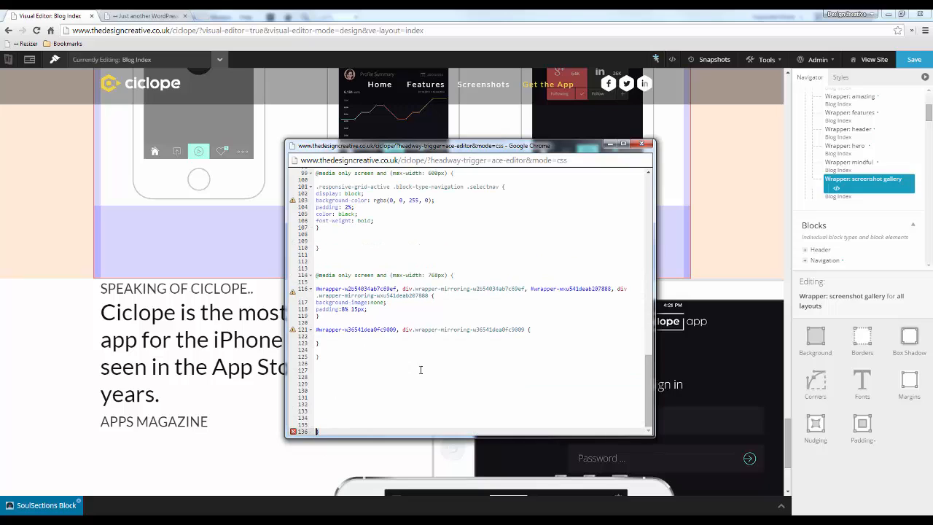
- Add a padding-bottom of 20px to the screenshot gallery wrapper's rule in the 768px media query and save the changes
left_click(329, 338)
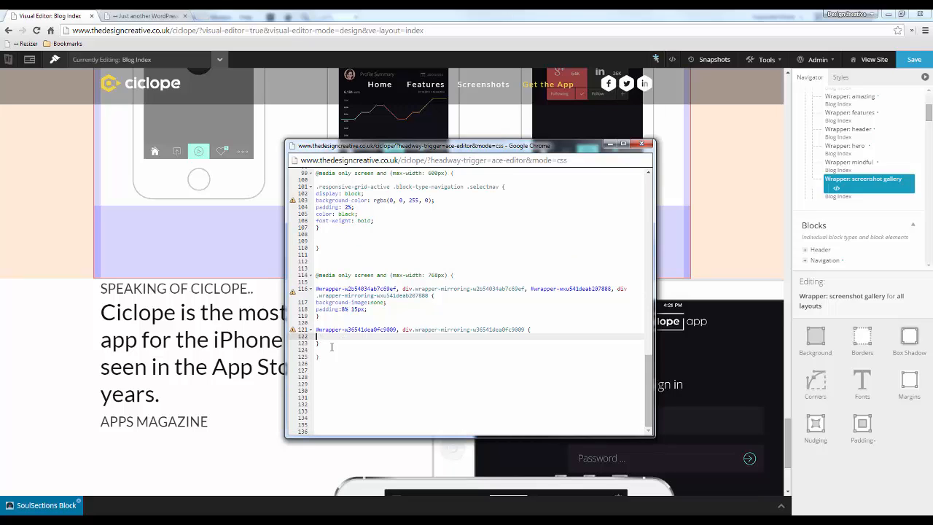
type("marg")
type("padding-b")
type("ottom")
type(":20px;")
left_click(915, 61)
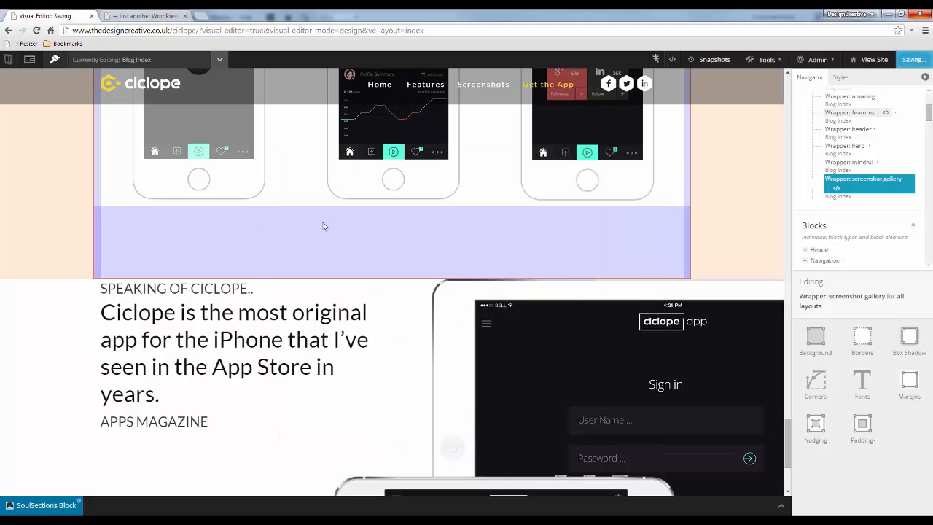
- Reopen the live CSS editor and correct the gallery wrapper's declaration to read padding-bottom:20px;
key("ctrl+Tab")
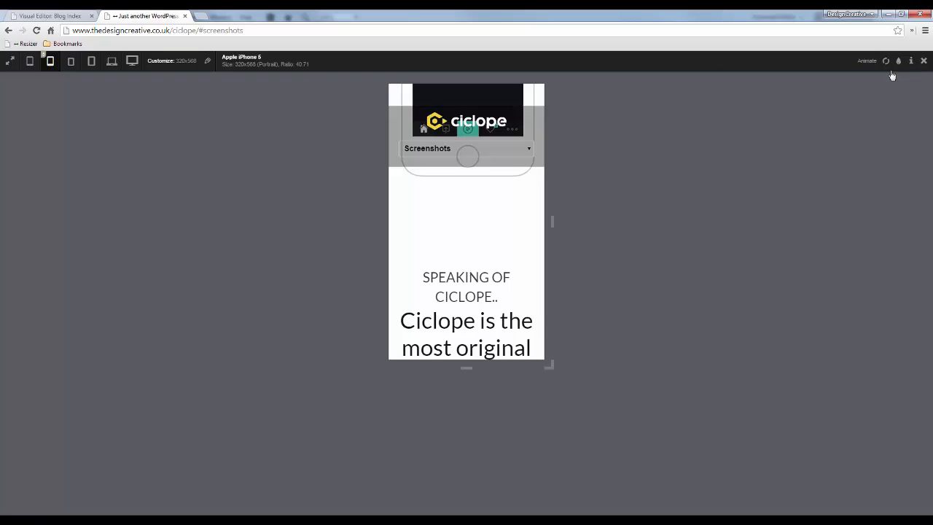
left_click(57, 15)
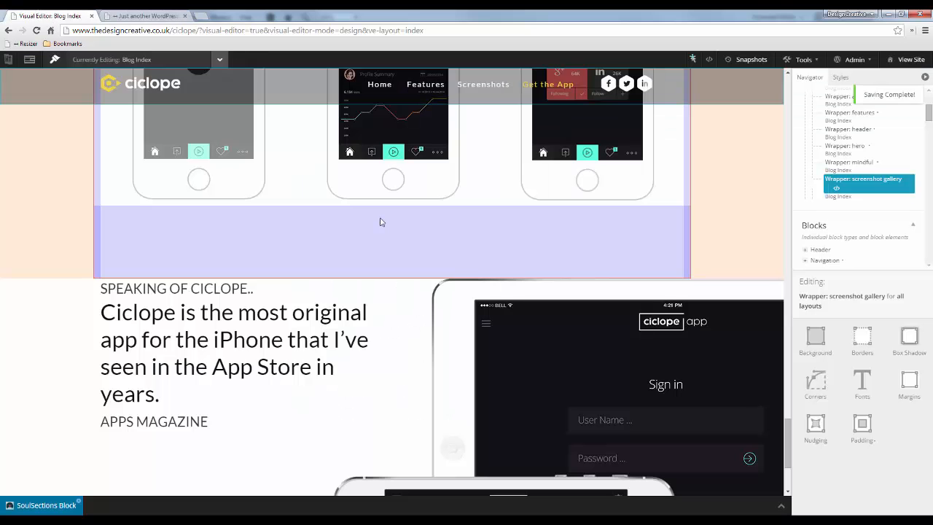
left_click(708, 59)
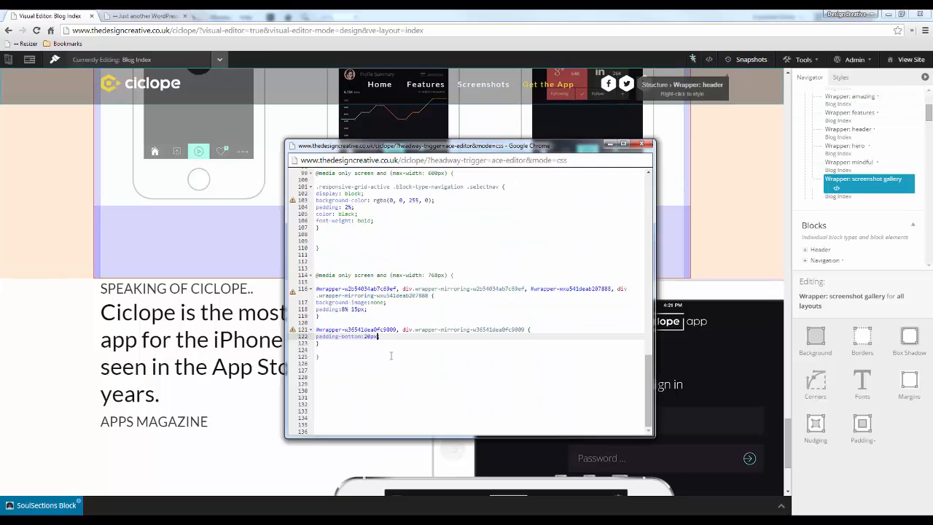
double_click(351, 337)
type("t")
key("BackSpace")
type("bottom")
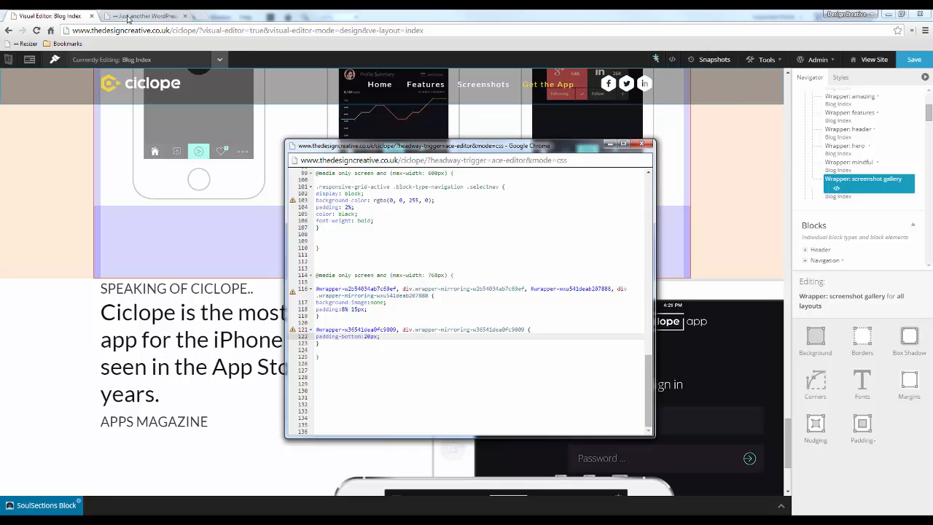
- Reload the Apple iPhone 5 preview and check the spacing above the testimonial and the phone image below it
left_click(146, 15)
left_click(885, 62)
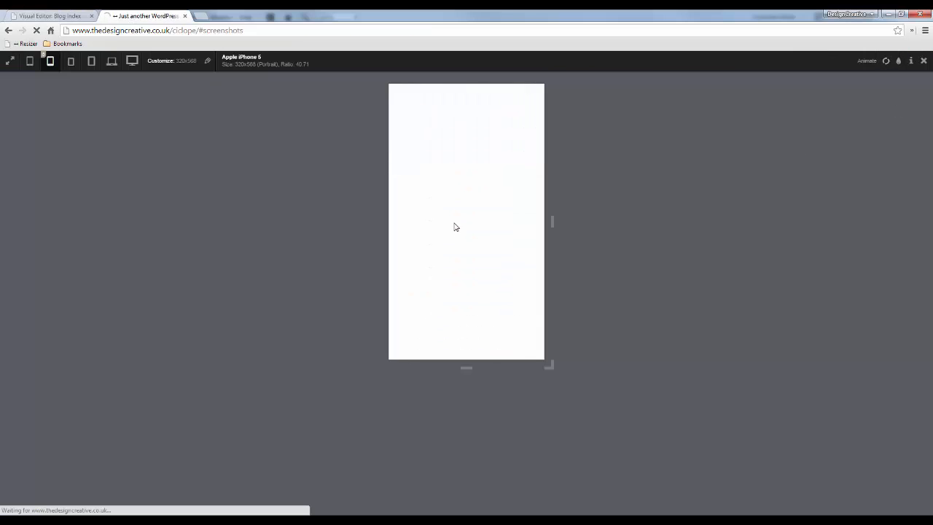
scroll(472, 219, "down", 10)
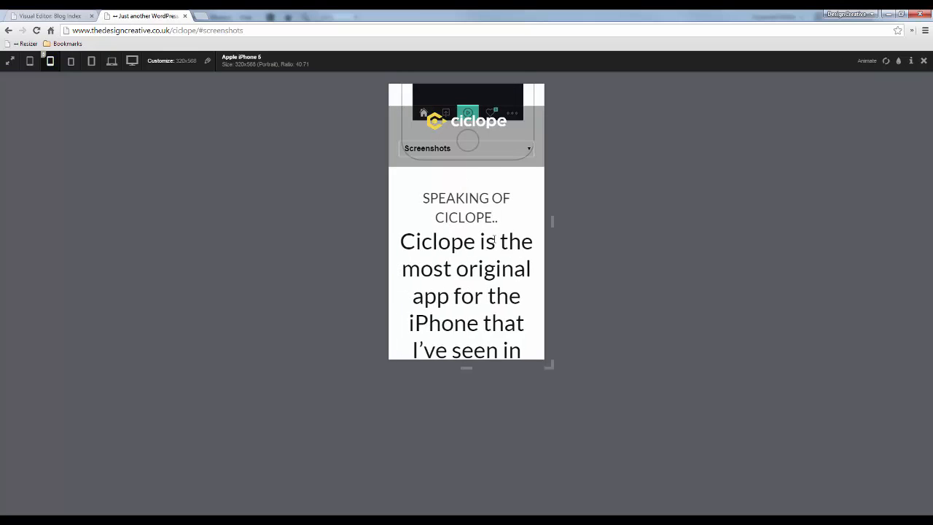
scroll(458, 255, "down", 3)
scroll(458, 256, "down", 3)
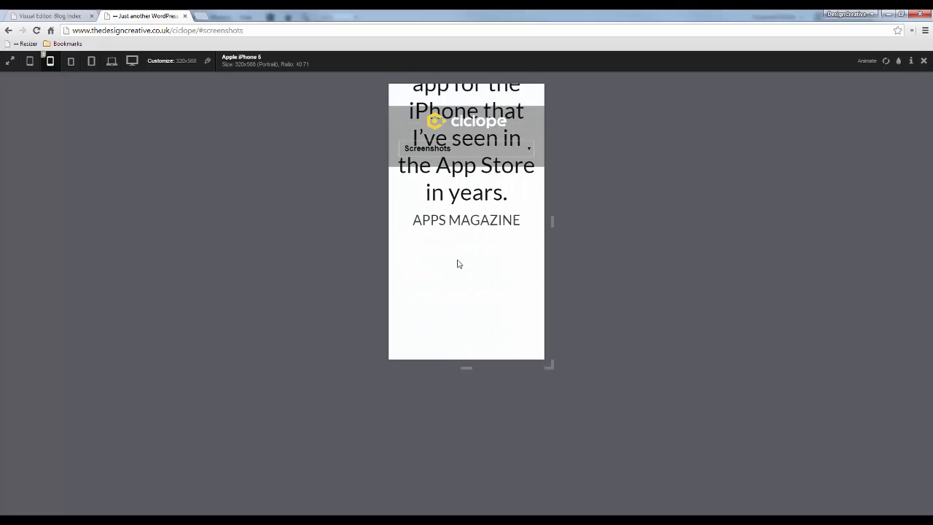
scroll(470, 267, "up", 1)
scroll(468, 263, "down", 1)
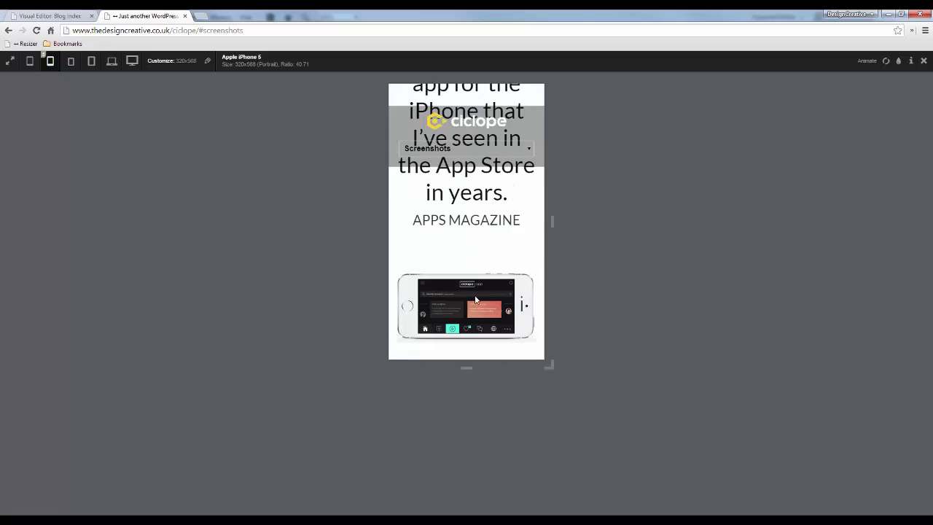
- Back in the visual editor, select the SoulSections block instance holding the phone image and open it in the live CSS editor
key("ctrl+shift+Tab")
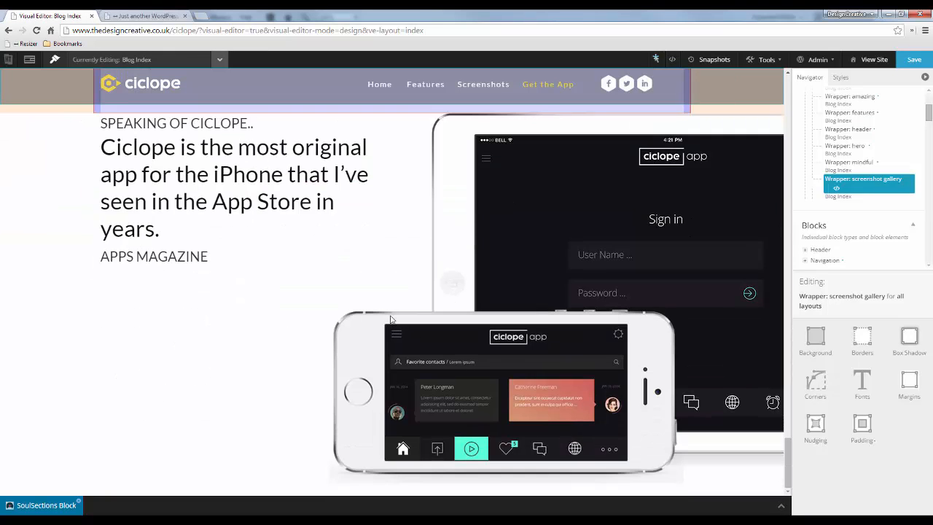
right_click(290, 333)
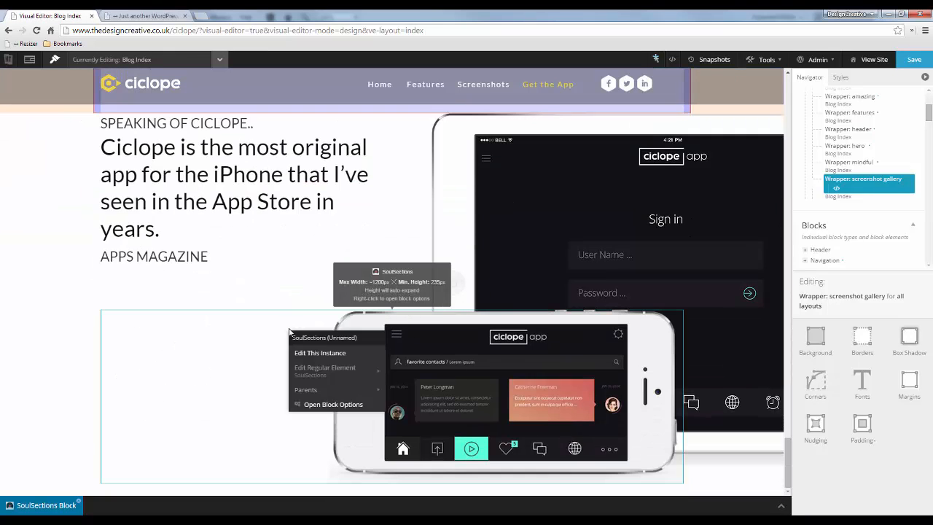
left_click(335, 353)
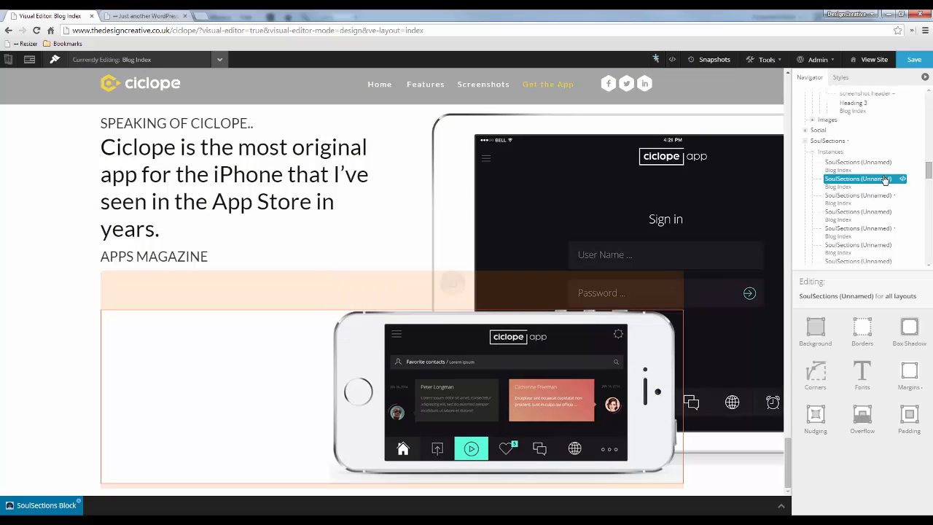
mouse_move(134, 519)
left_click(202, 483)
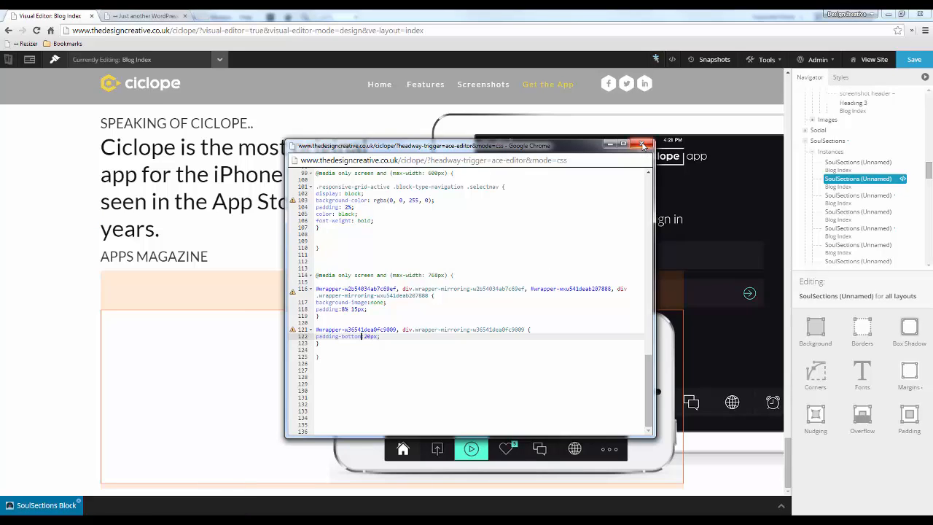
left_click(643, 146)
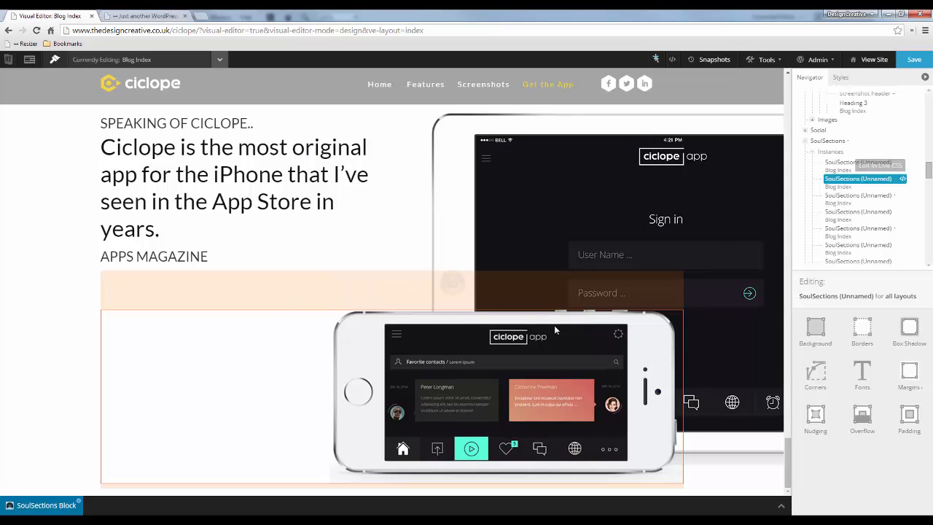
left_click(902, 179)
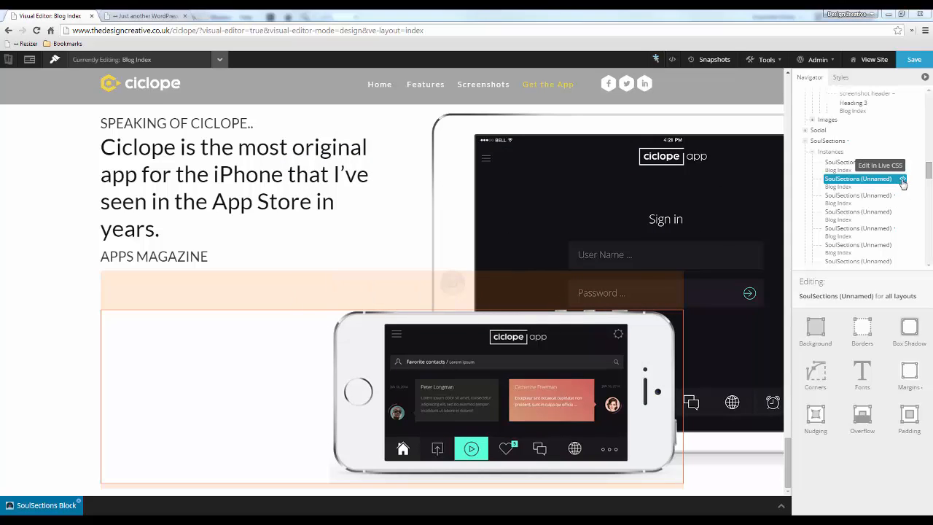
- Move the empty #block-baz541deaf90b956 rule from the end of the stylesheet into the 768px media query, below the gallery wrapper's rule
scroll(442, 364, "down", 10)
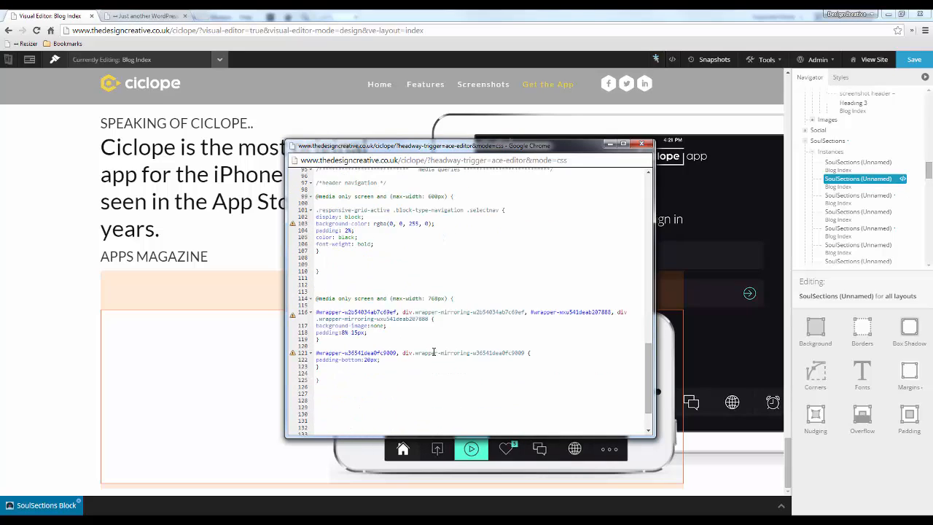
left_click_drag(336, 427, 318, 410)
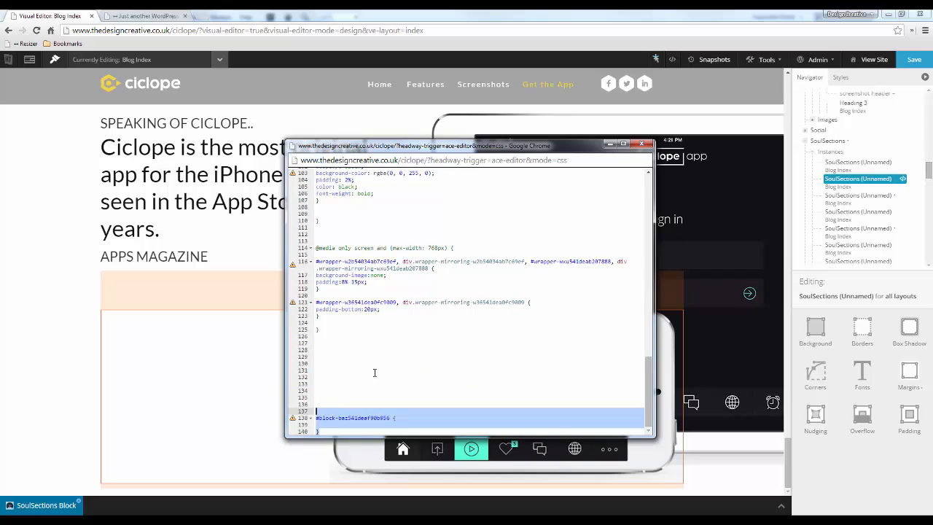
key("BackSpace")
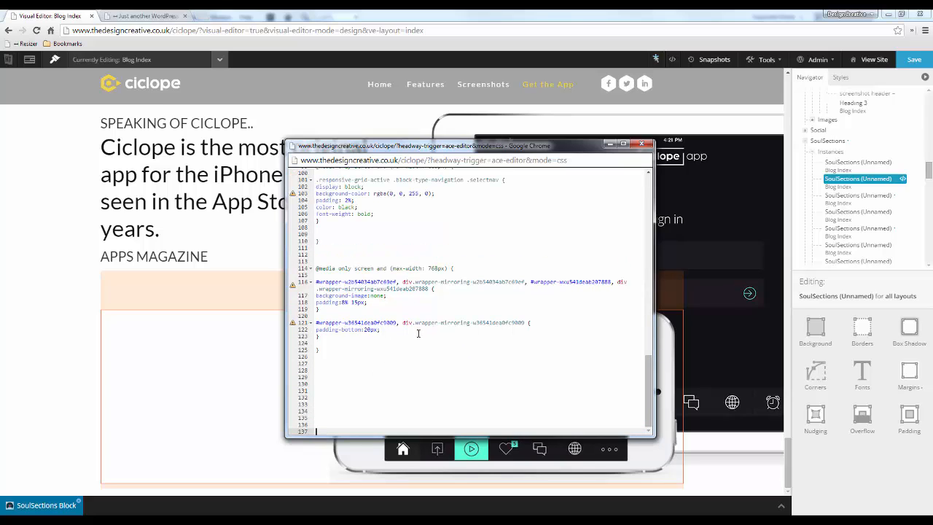
left_click(329, 336)
key("Return")
key("Return")
key("Return")
type("#block-baz541deaf90b956 {  }")
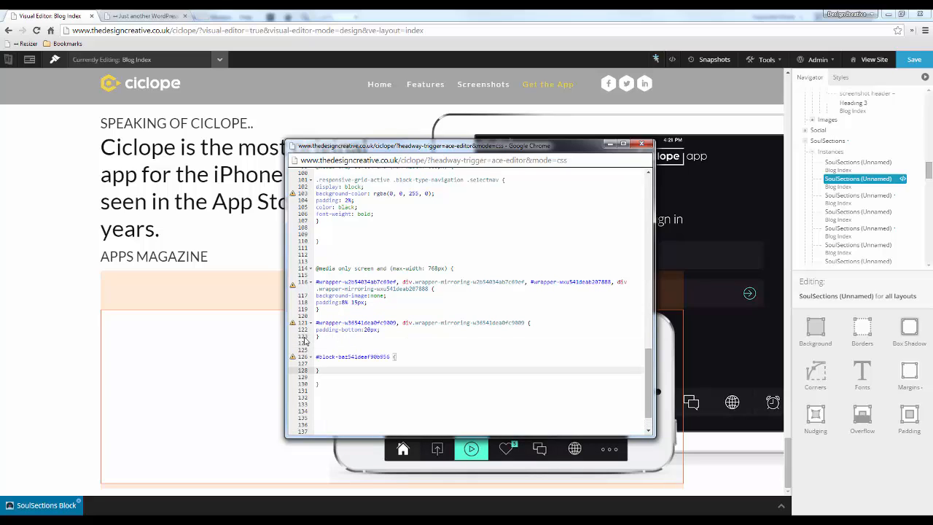
- Add margin-top:10px; to the phone image block's rule in the 768px media query
left_click(317, 363)
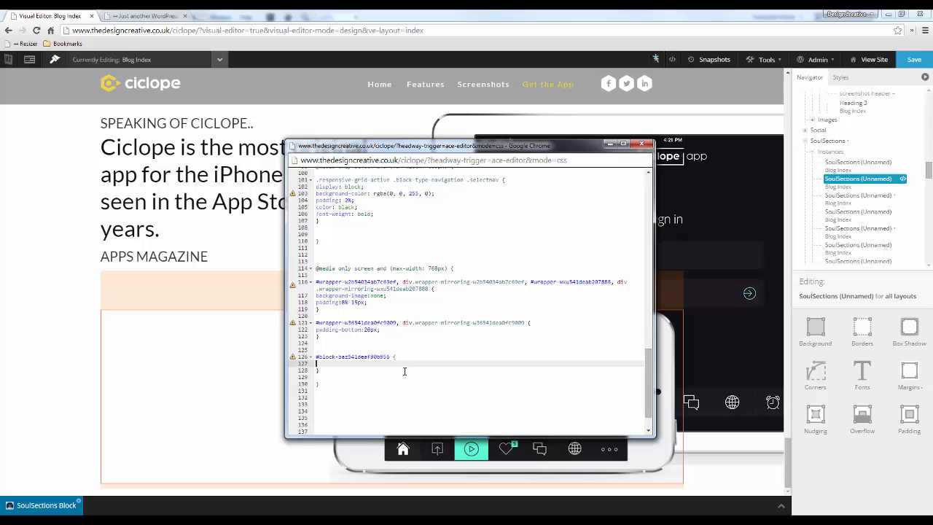
type("margin")
type("-top")
type(":;10p")
type("0p")
- Copy the entire stylesheet from the live CSS editor and open dirtymarkup.com in a new browser tab
scroll(442, 363, "up", 10)
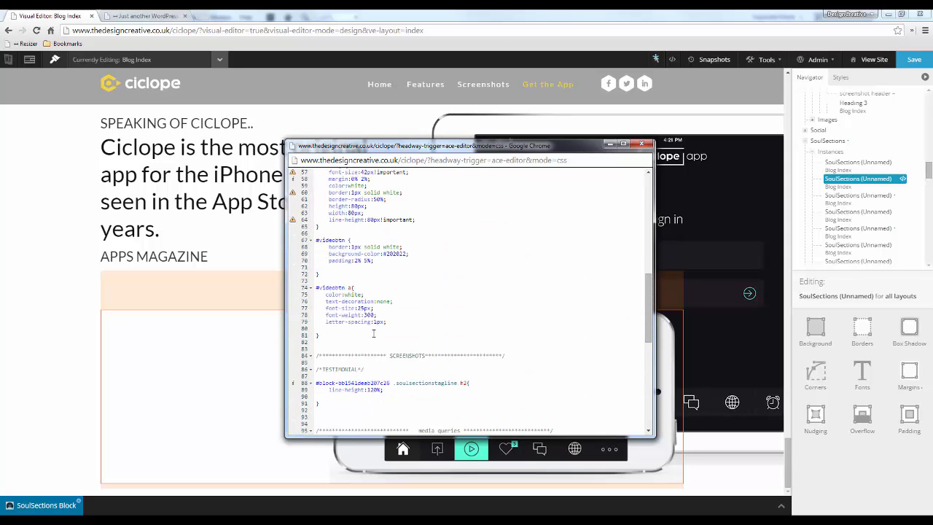
scroll(367, 307, "down", 10)
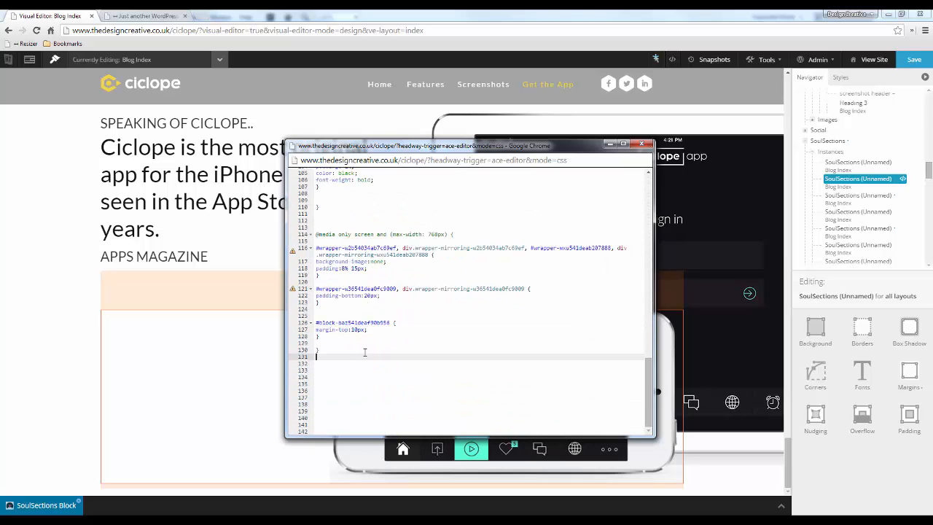
scroll(360, 350, "up", 10)
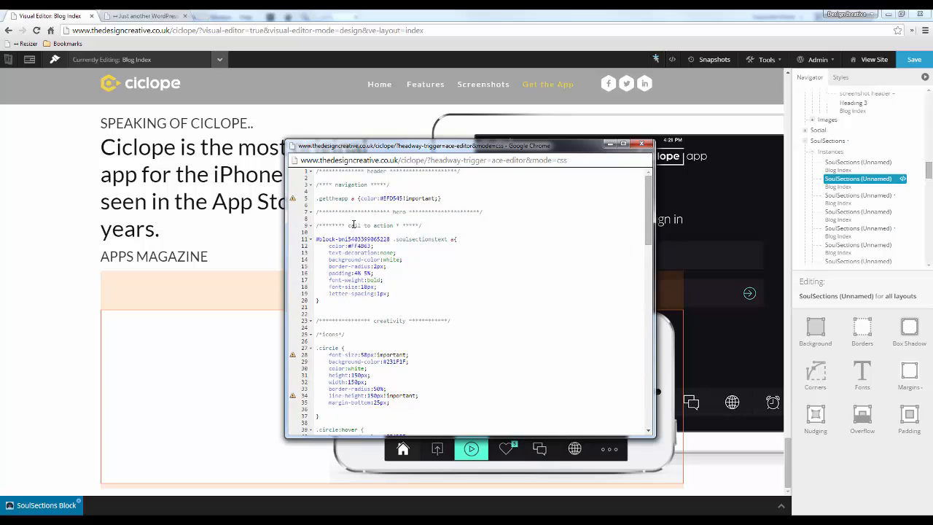
left_click(483, 277)
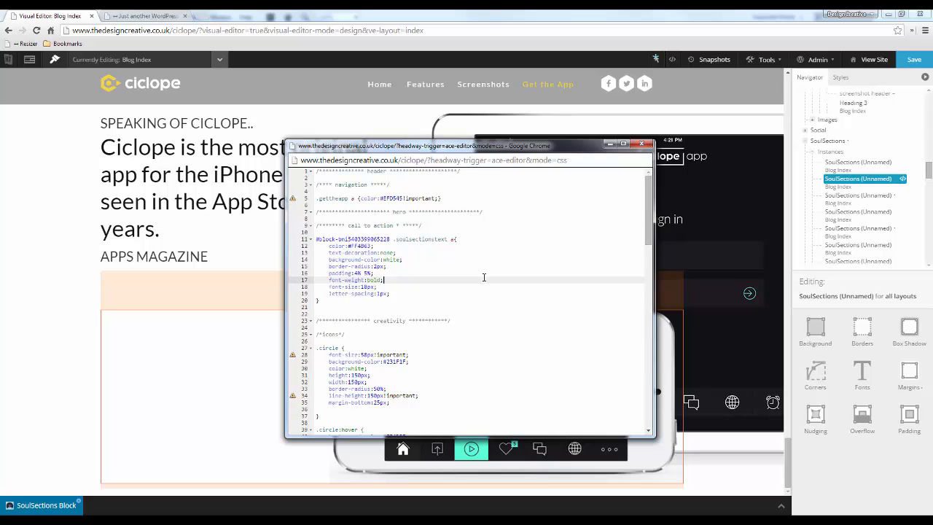
key("ctrl+a")
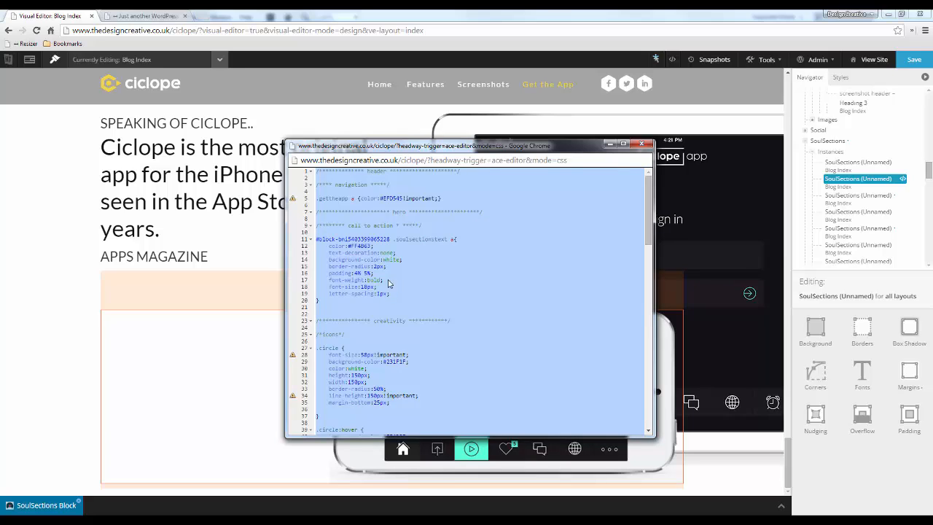
left_click(206, 23)
left_click(200, 16)
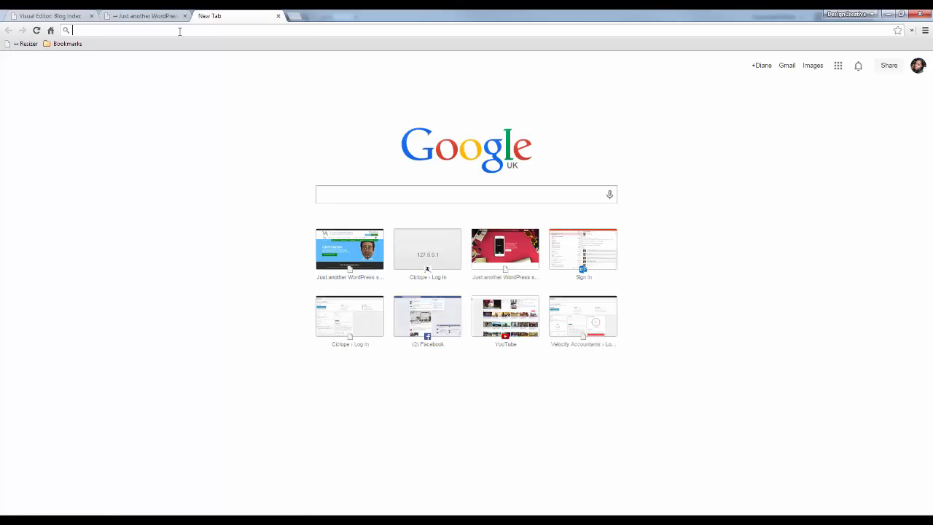
type("dirty")
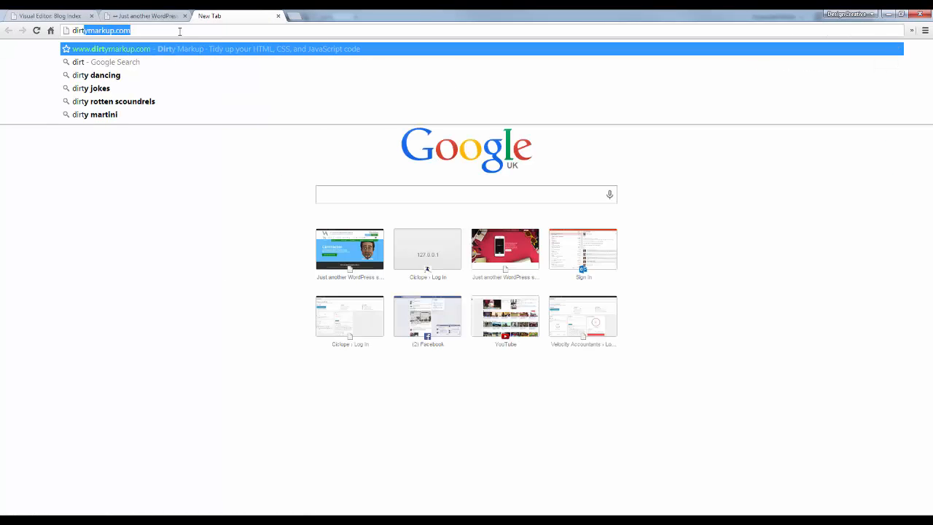
type("mark")
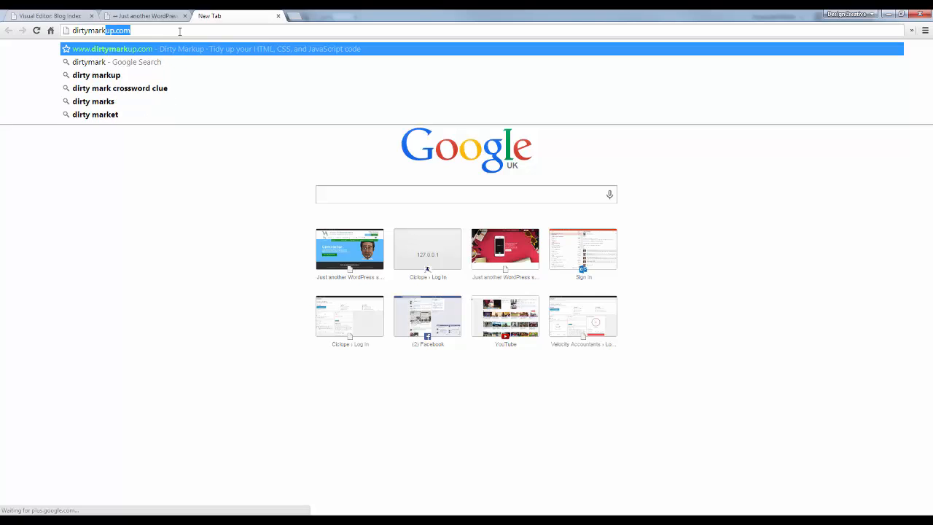
key("Return")
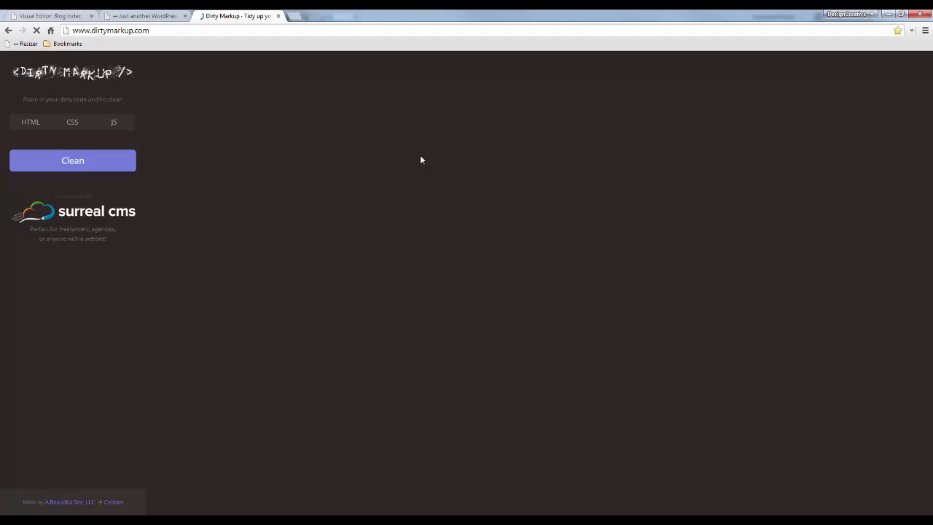
- Paste the copied stylesheet into Dirty Markup as CSS and clean it with 4-space indentation
key("ctrl+v")
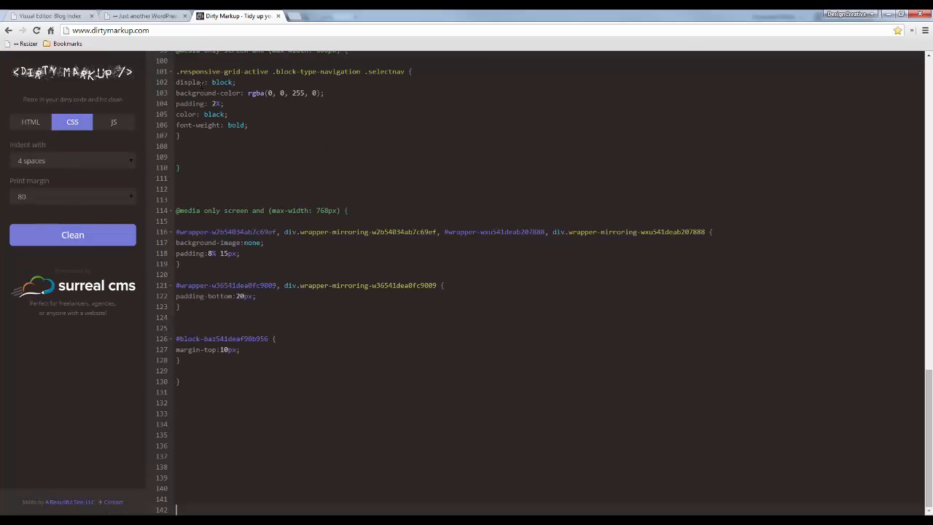
scroll(293, 215, "up", 4)
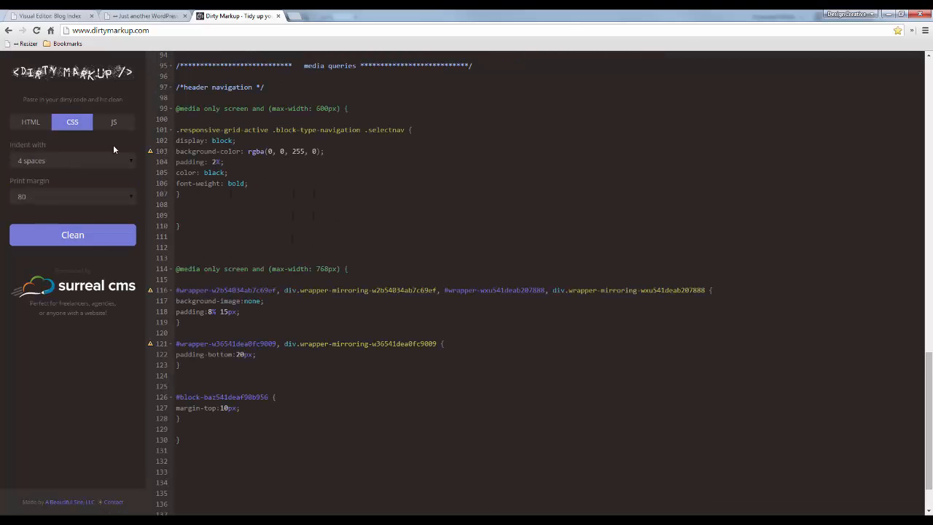
left_click(69, 240)
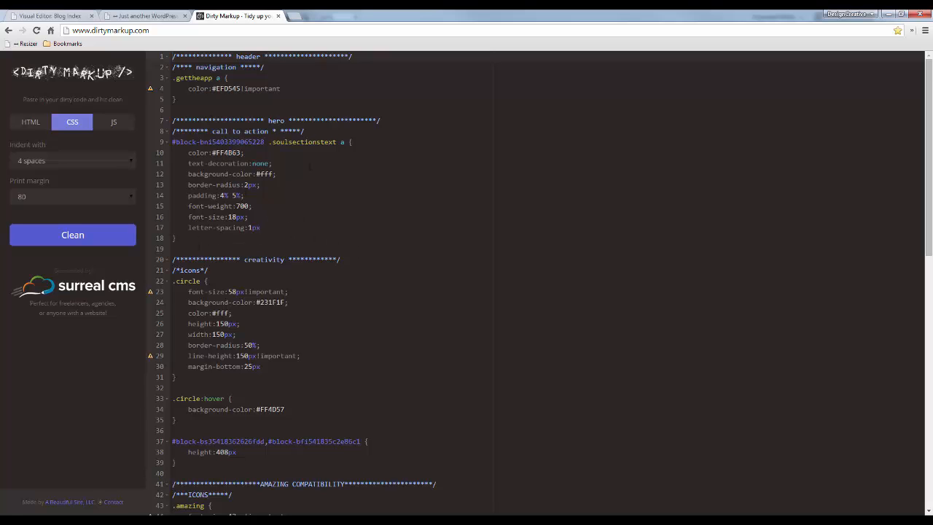
- Copy the cleaned CSS and replace the entire contents of the live CSS editor with it
scroll(182, 163, "down", 15)
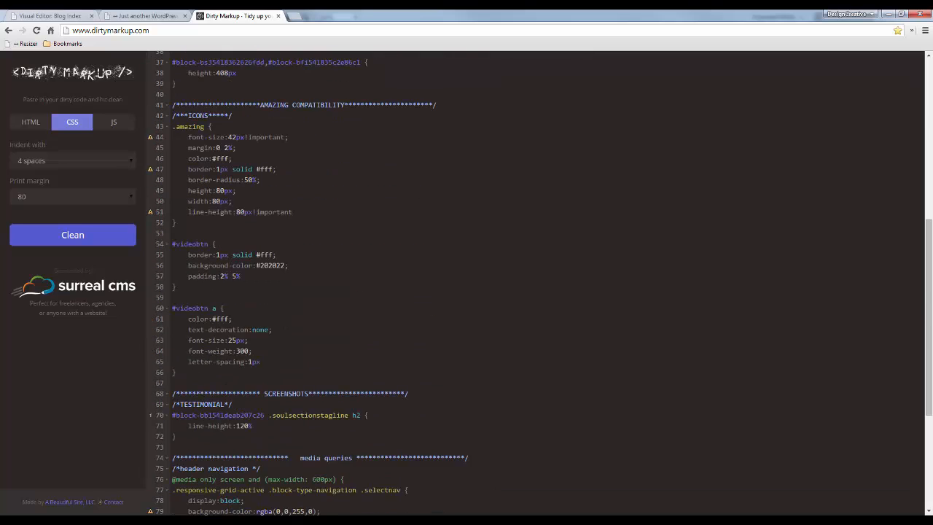
scroll(329, 248, "down", 1)
left_click(316, 325)
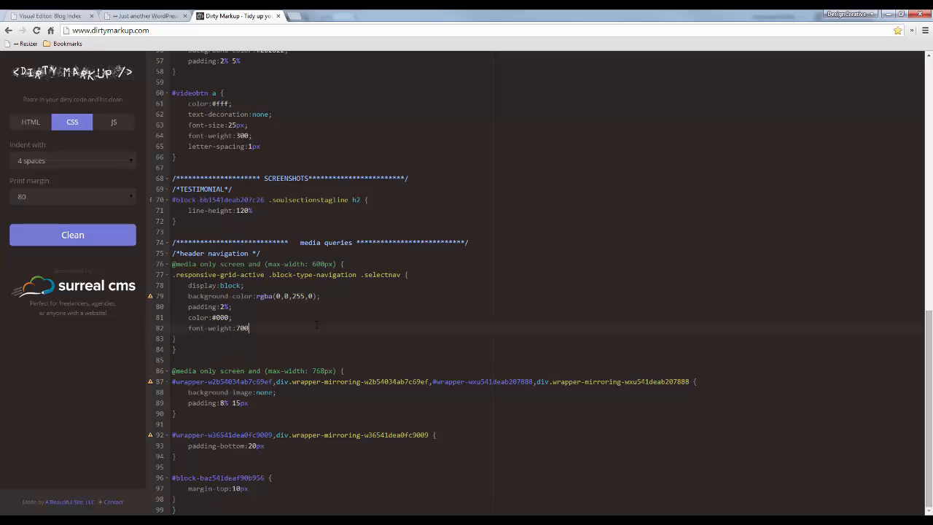
key("ctrl+a")
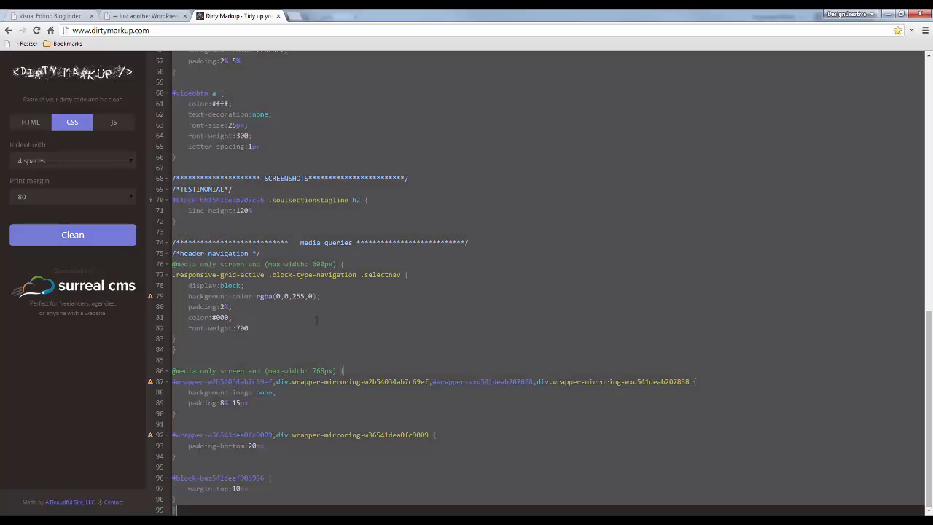
key("alt+Tab")
left_click(420, 271)
key("ctrl+a")
key("Delete")
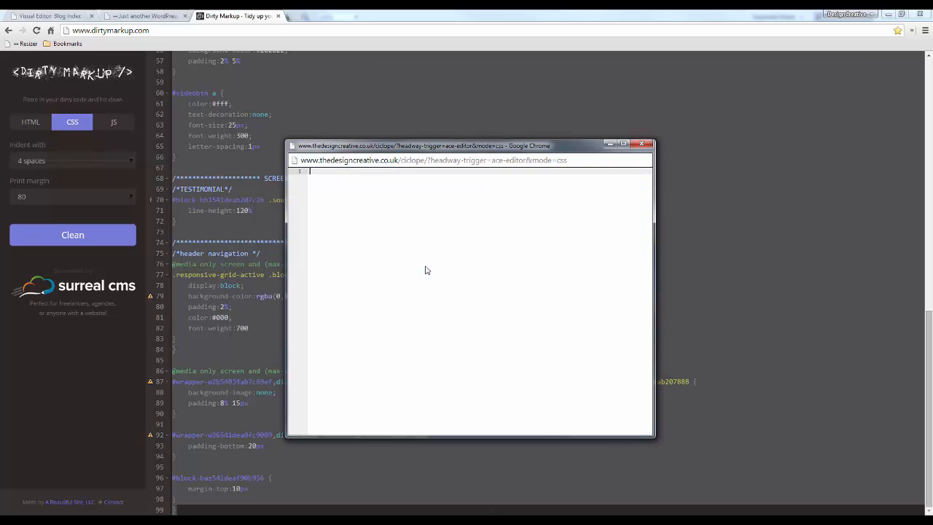
key("ctrl+v")
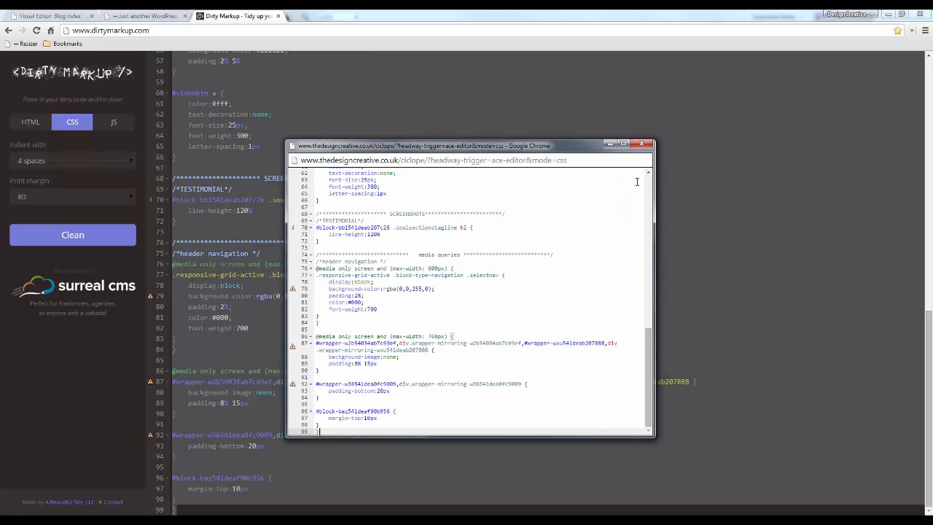
- Close the live CSS editor and save the changes in the visual editor
left_click(643, 146)
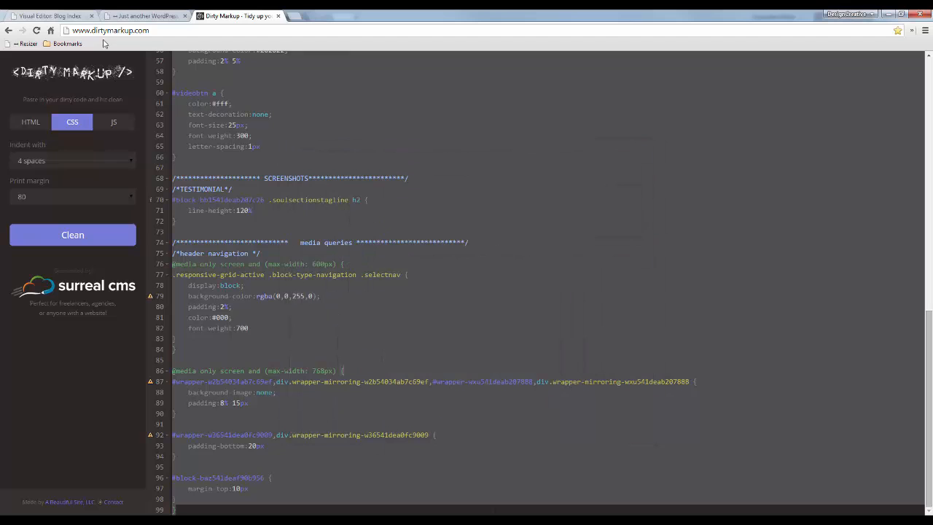
left_click(51, 15)
left_click(914, 59)
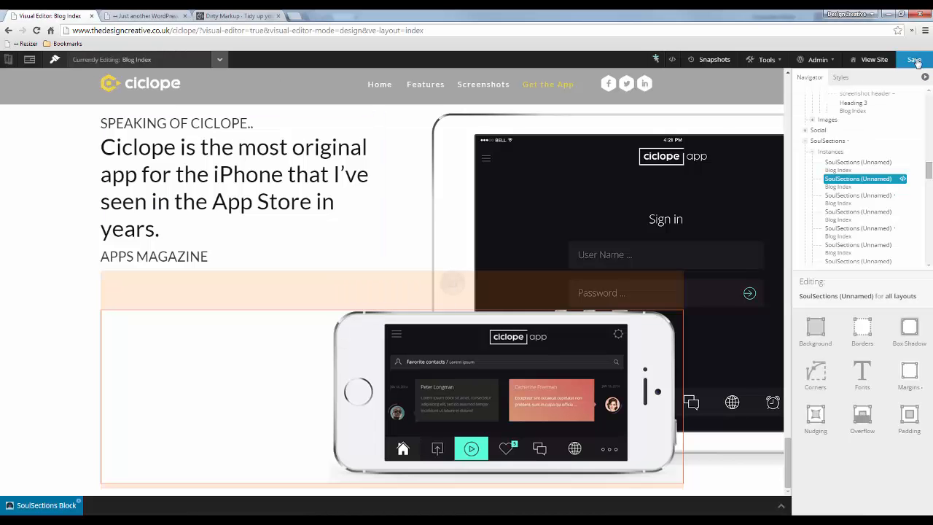
- Reload the Apple iPhone 5 preview and check the spacing between the testimonial and the phone image
left_click(147, 14)
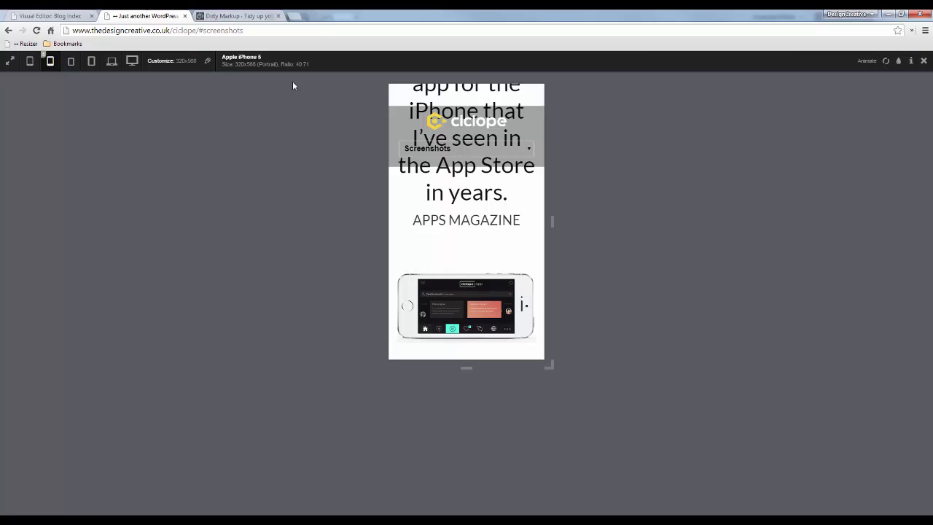
left_click(885, 61)
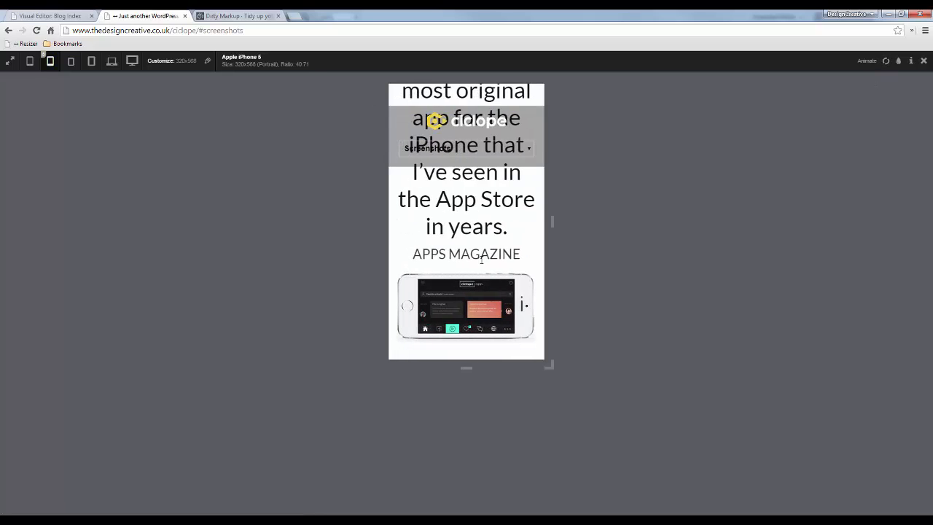
scroll(482, 286, "up", 2)
scroll(485, 292, "down", 2)
scroll(493, 299, "up", 3)
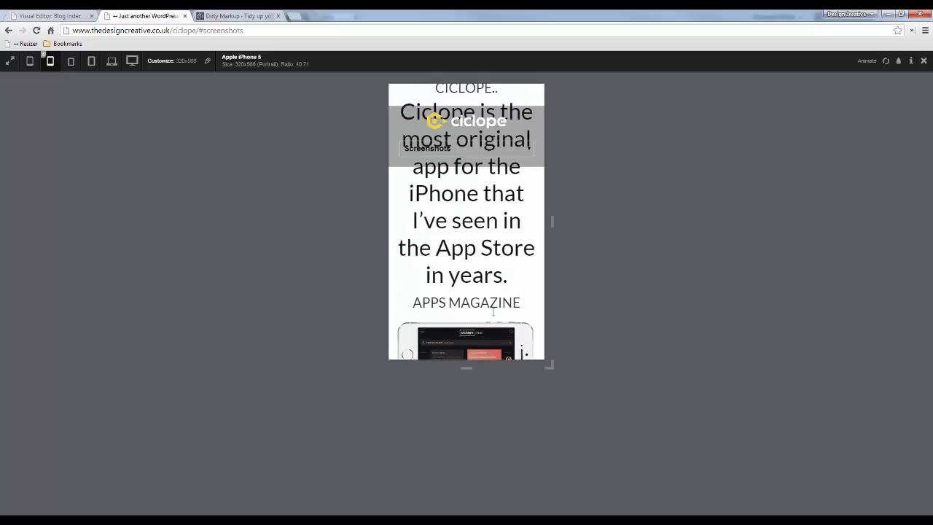
scroll(492, 300, "down", 3)
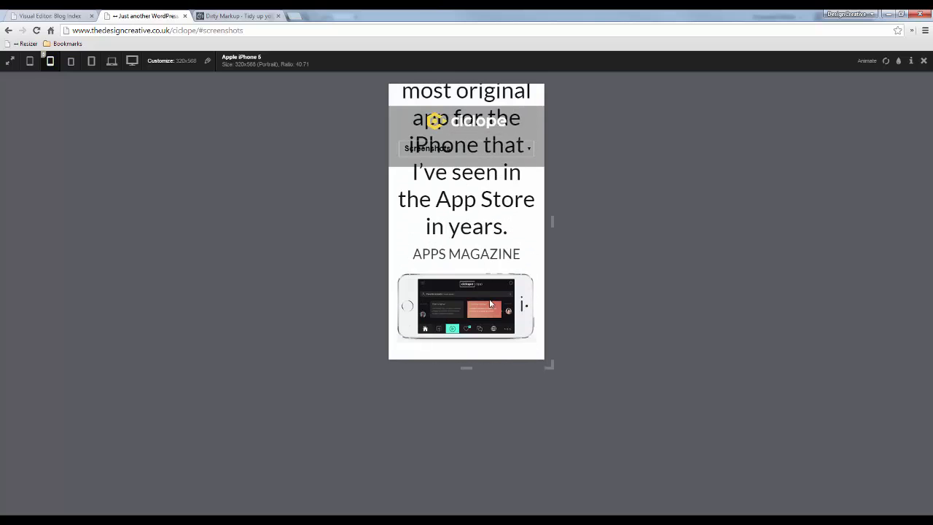
- Switch the responsive preview to HDTV 1080p to check the testimonial layout, and close the preview tab
left_click(49, 16)
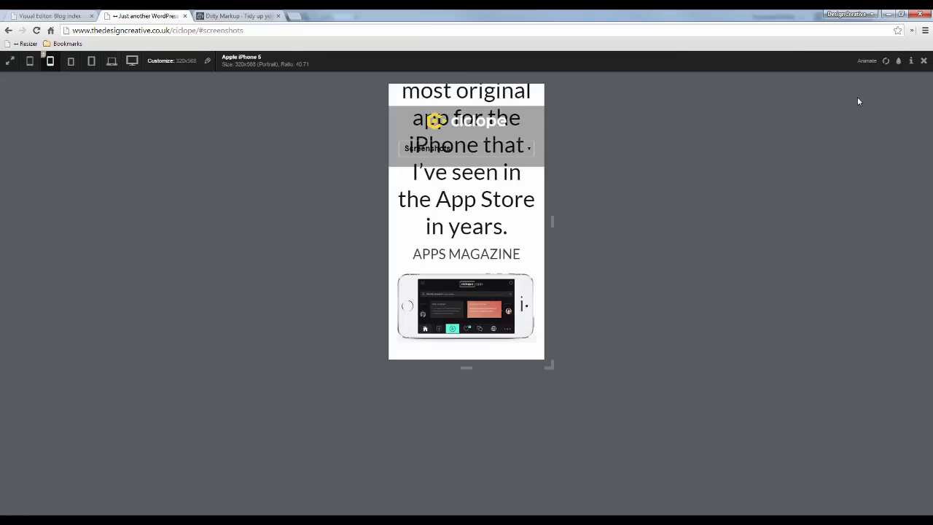
left_click(146, 16)
left_click(132, 61)
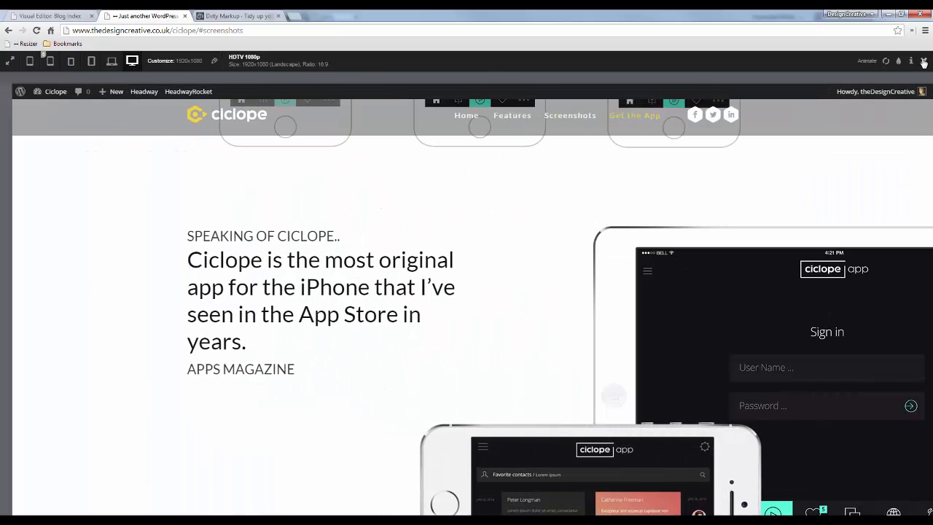
left_click(185, 16)
- Open the live site from the visual editor and examine the Screenshot Gallery and the testimonial section at desktop width
left_click(64, 15)
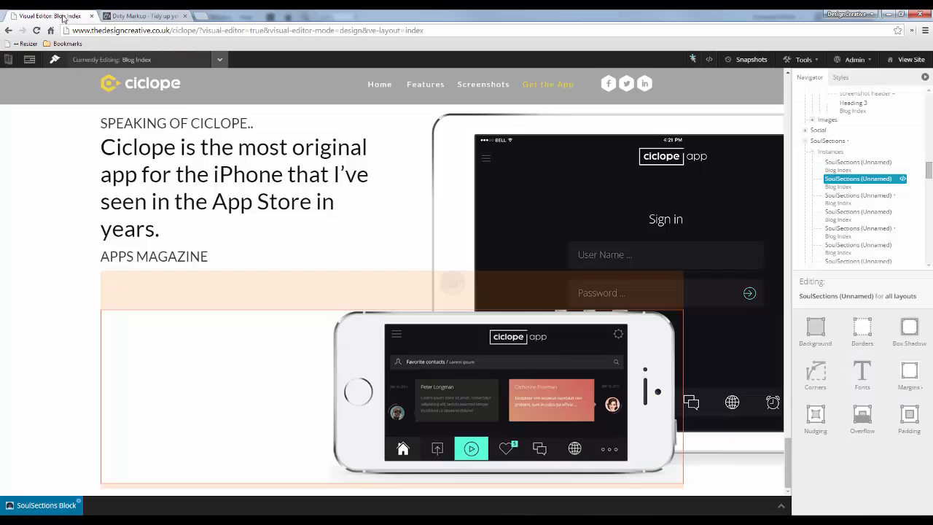
left_click(915, 60)
scroll(383, 168, "down", 4)
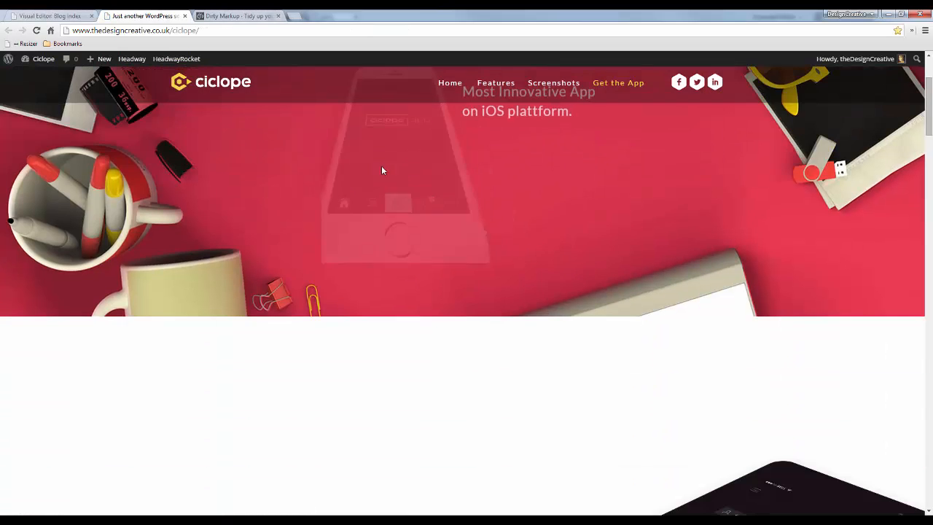
scroll(384, 171, "up", 4)
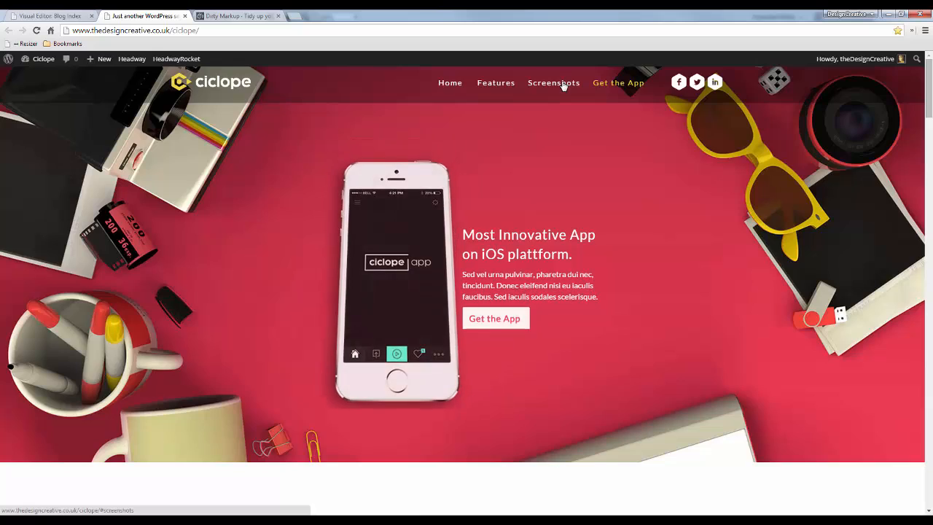
left_click(565, 83)
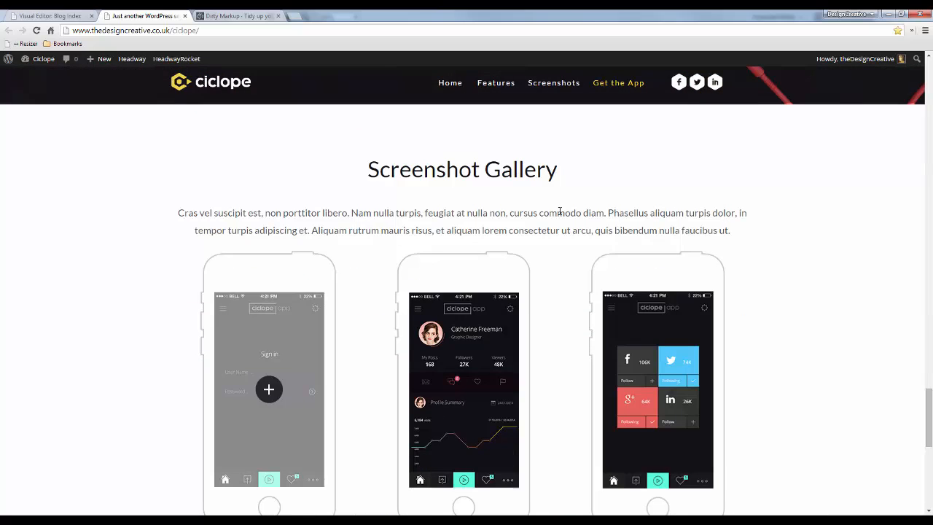
scroll(464, 238, "down", 2)
scroll(438, 222, "down", 5)
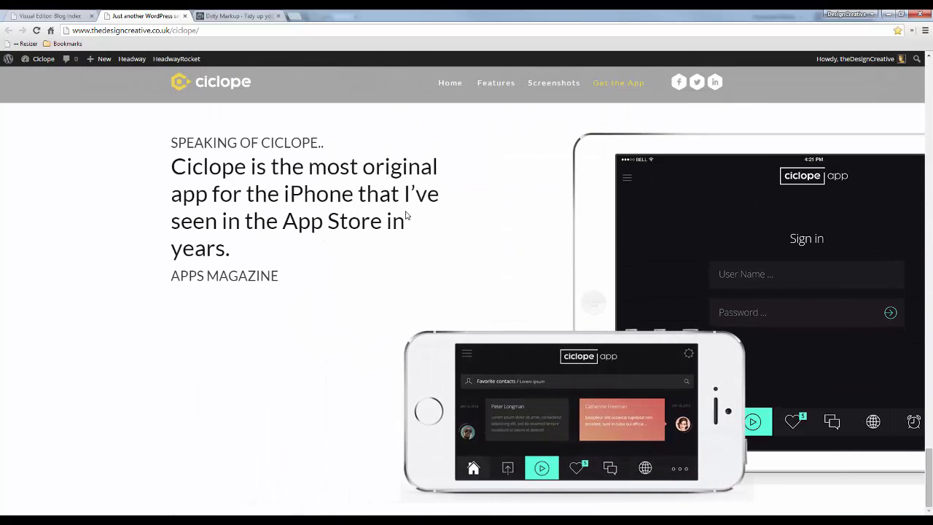
scroll(404, 209, "up", 1)
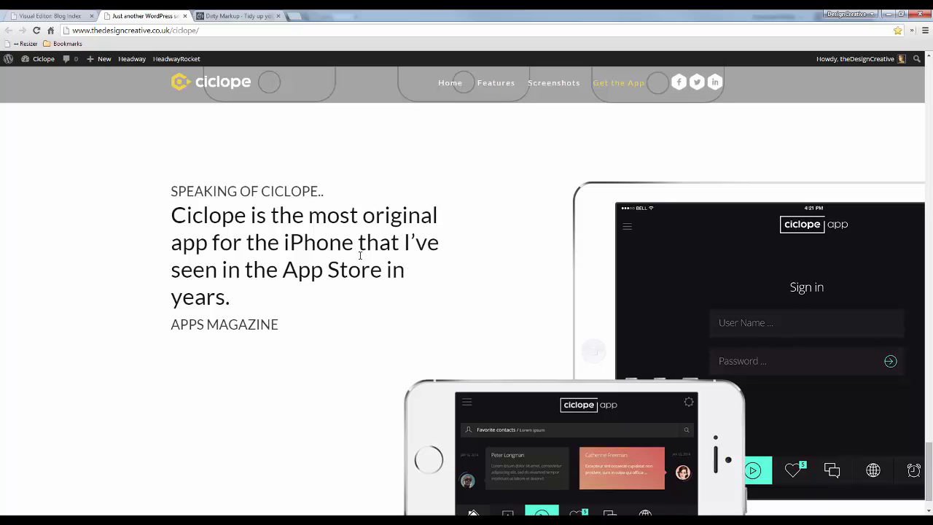
scroll(361, 255, "down", 1)
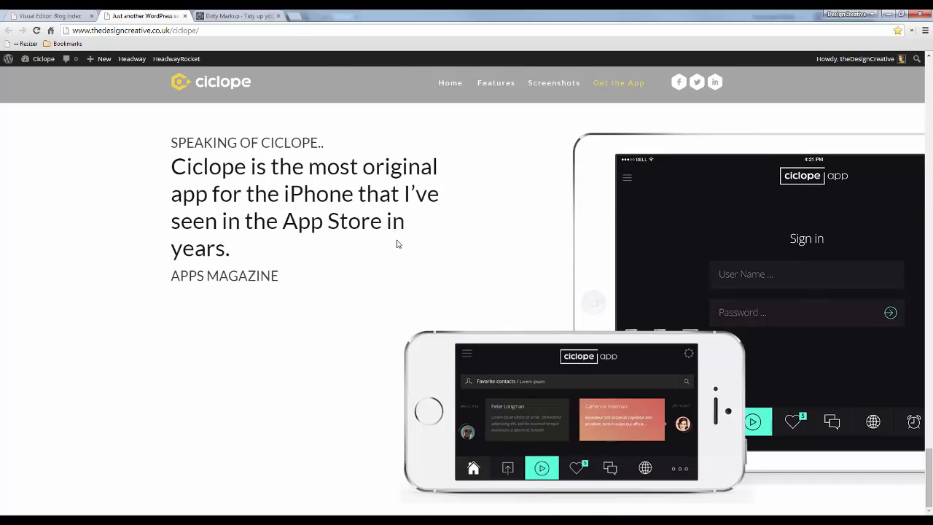
scroll(397, 243, "up", 1)
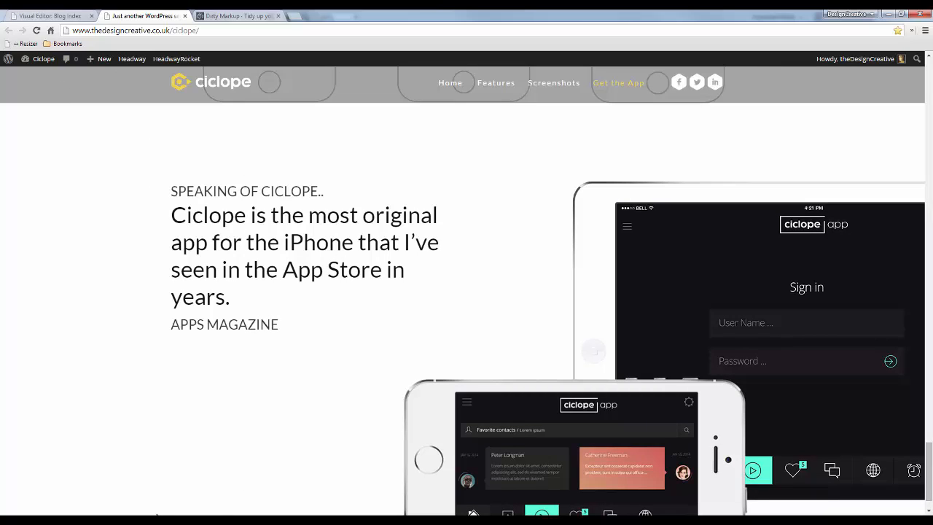
- Switch to the Ciclope mockup in Fireworks and examine the Join Us section and the dark footer below the testimonial
key("alt+Tab")
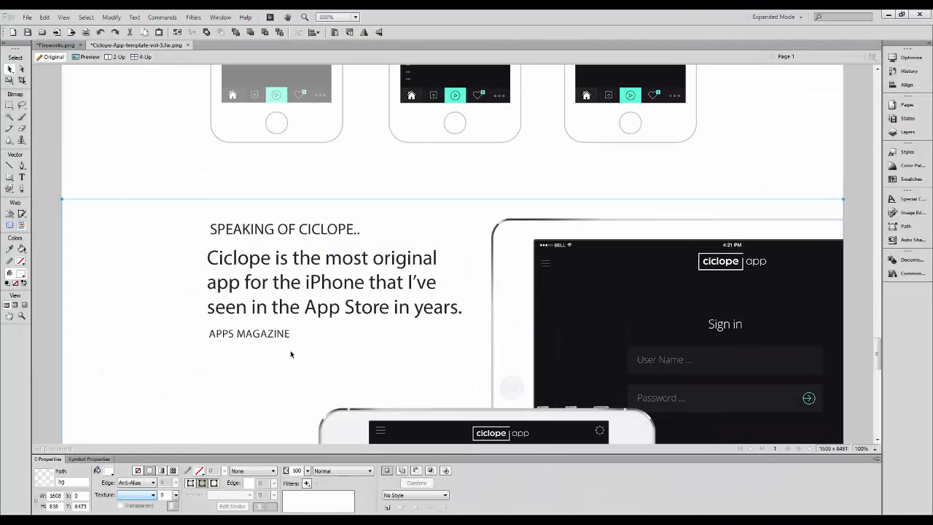
scroll(280, 356, "down", 5)
scroll(337, 254, "down", 2)
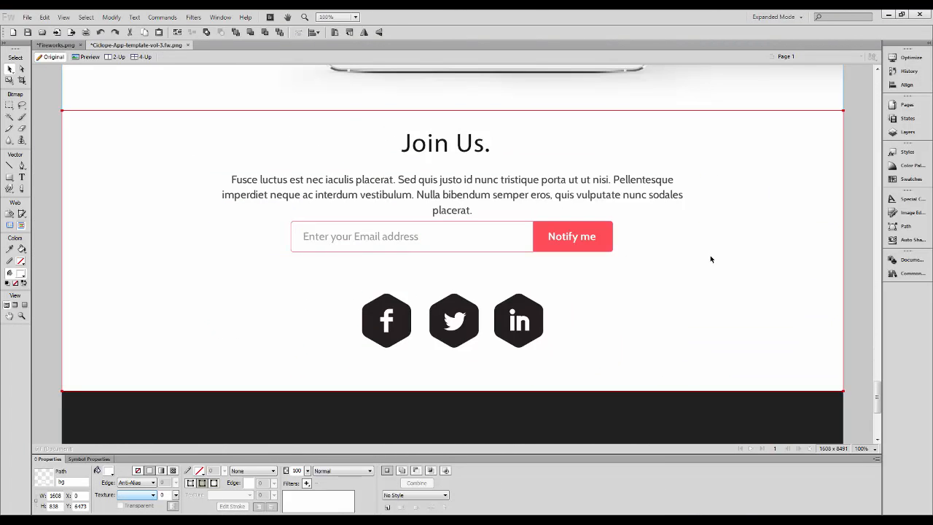
scroll(566, 244, "down", 4)
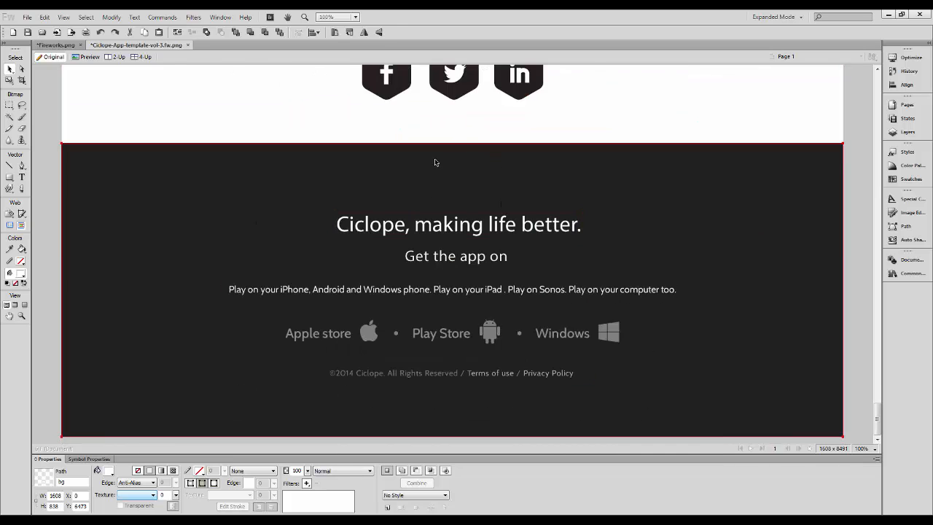
scroll(438, 162, "up", 4)
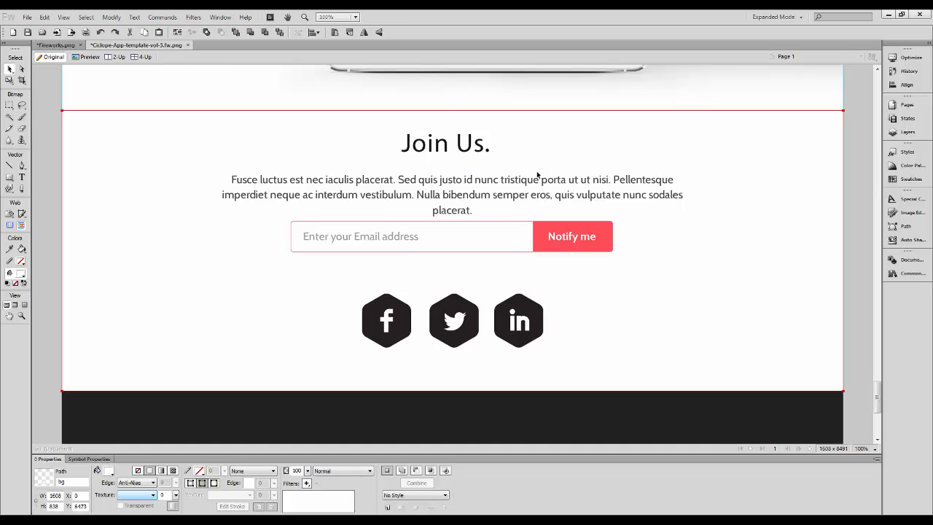